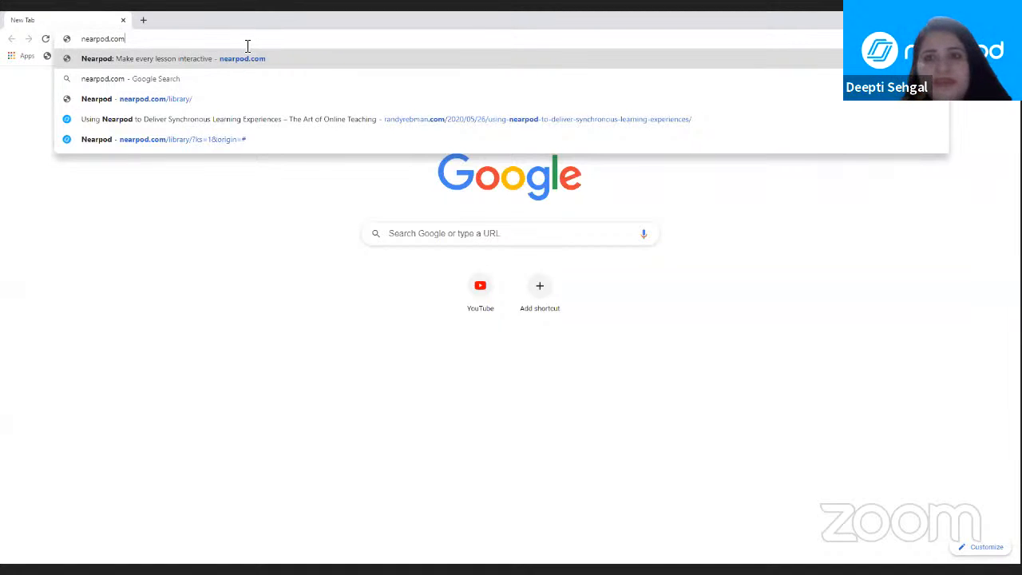
Step: Go to nearpod.com and sign up for free as a teacher with the first listed Google account
key("Return")
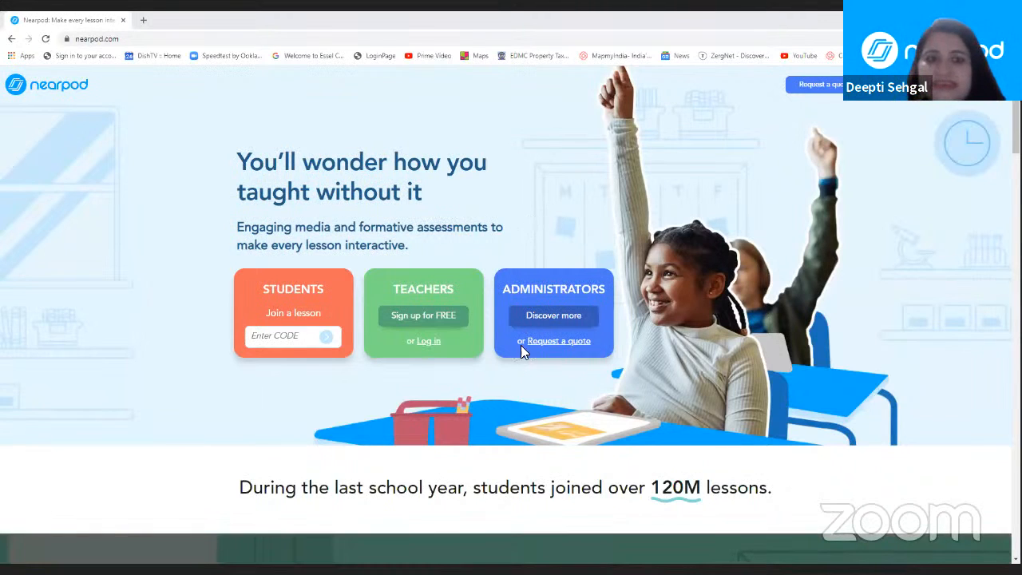
left_click(432, 318)
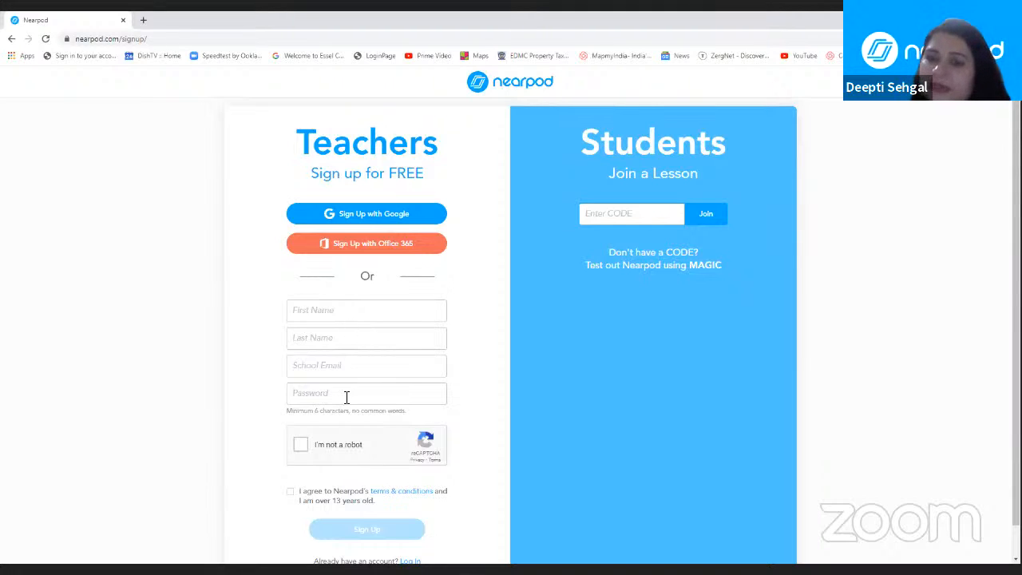
left_click(384, 214)
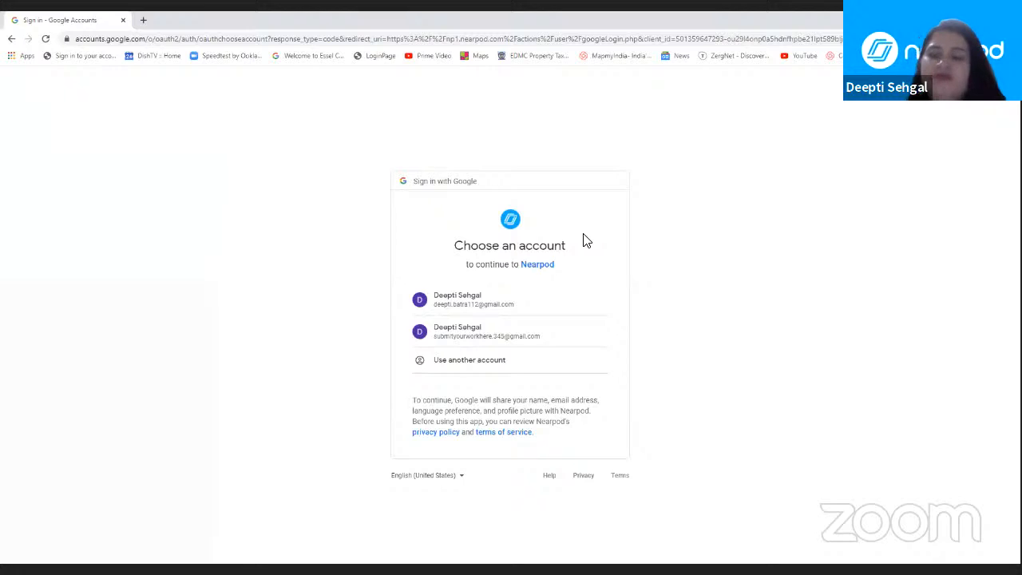
left_click(514, 302)
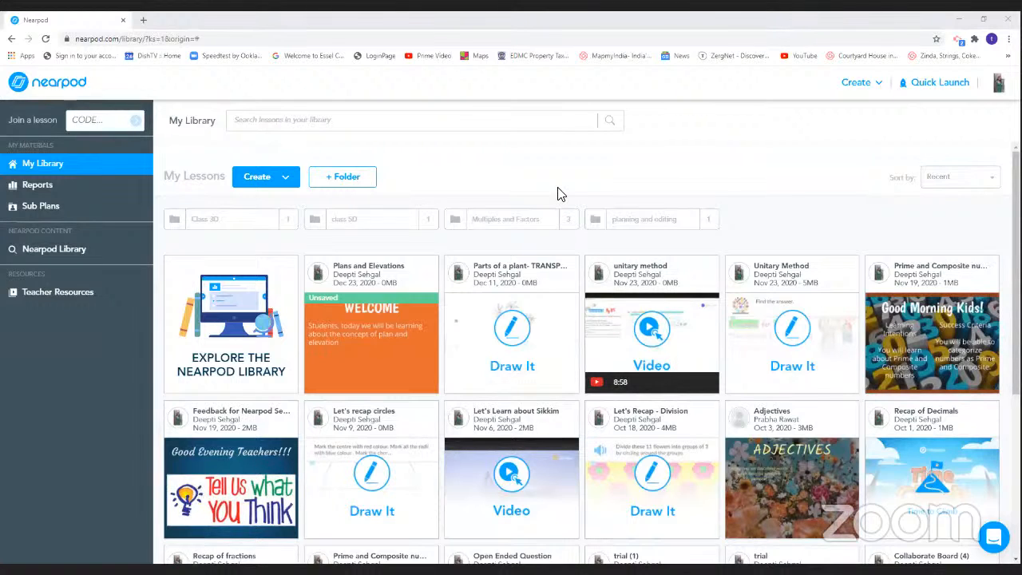
Step: Save the unsaved changes of the Plans and Elevations lesson in My Library
mouse_move(400, 309)
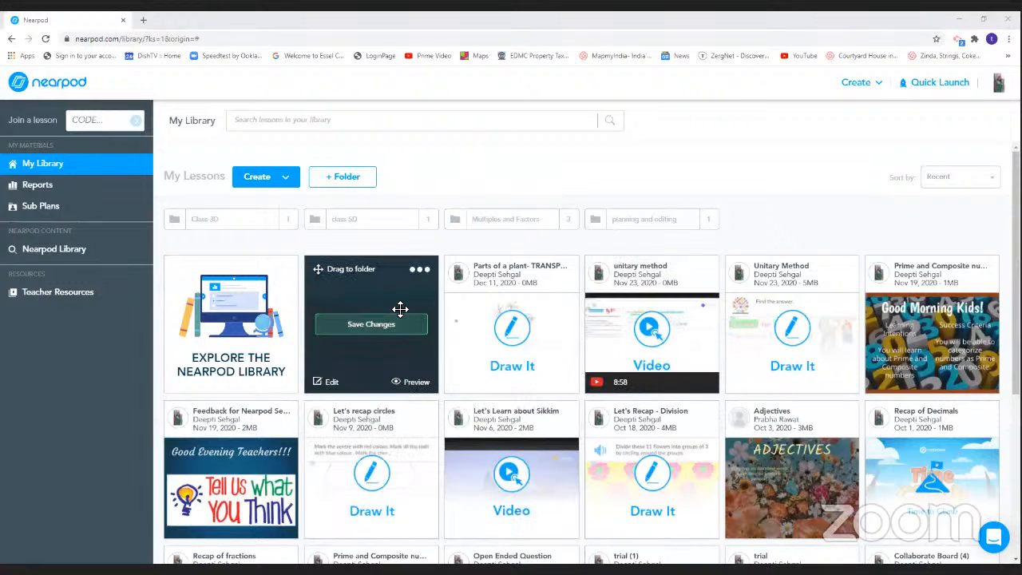
left_click(391, 335)
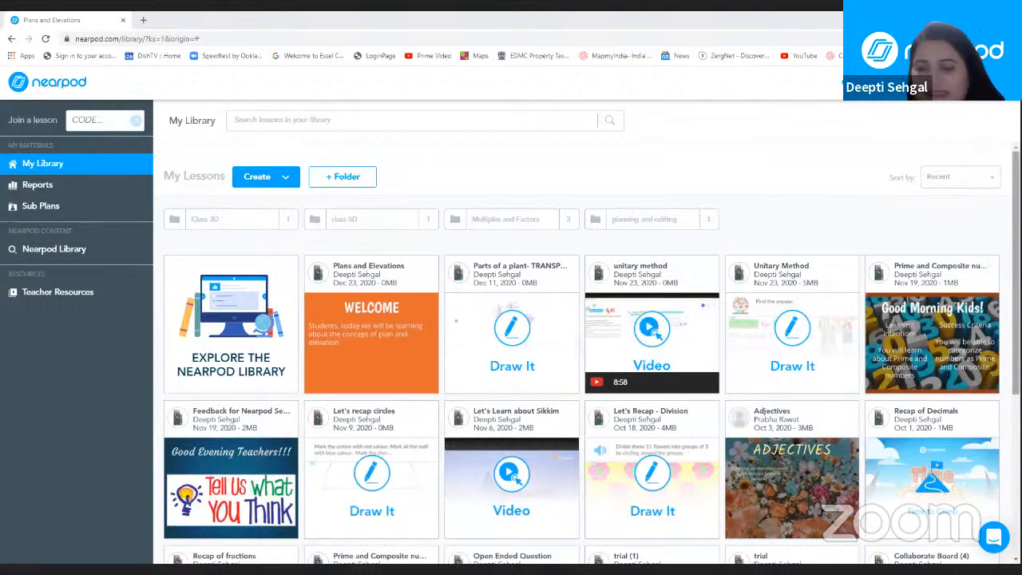
Step: Create a new lesson that combines content, video and activities
scroll(1015, 271, "down", 3)
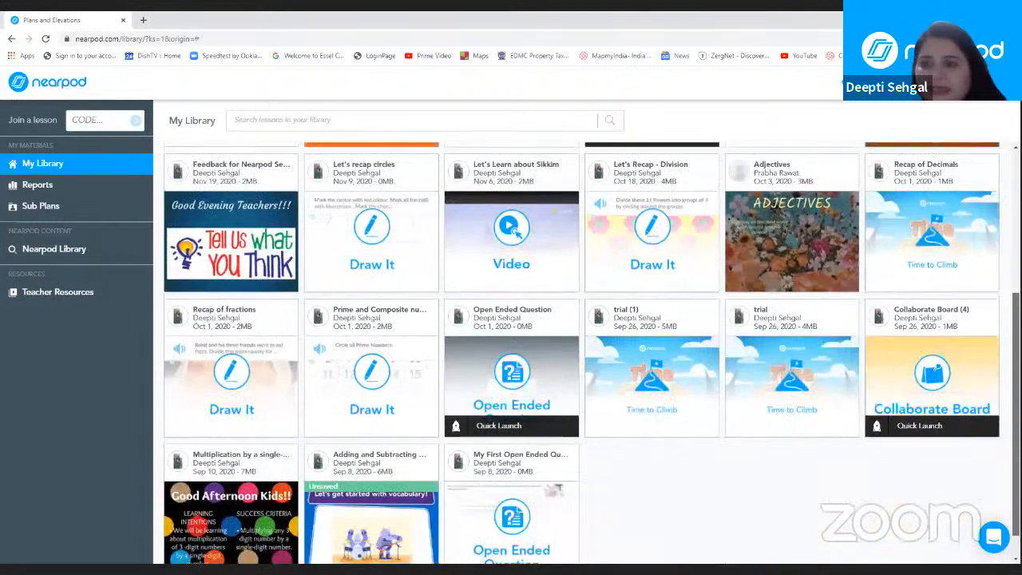
scroll(1016, 272, "up", 3)
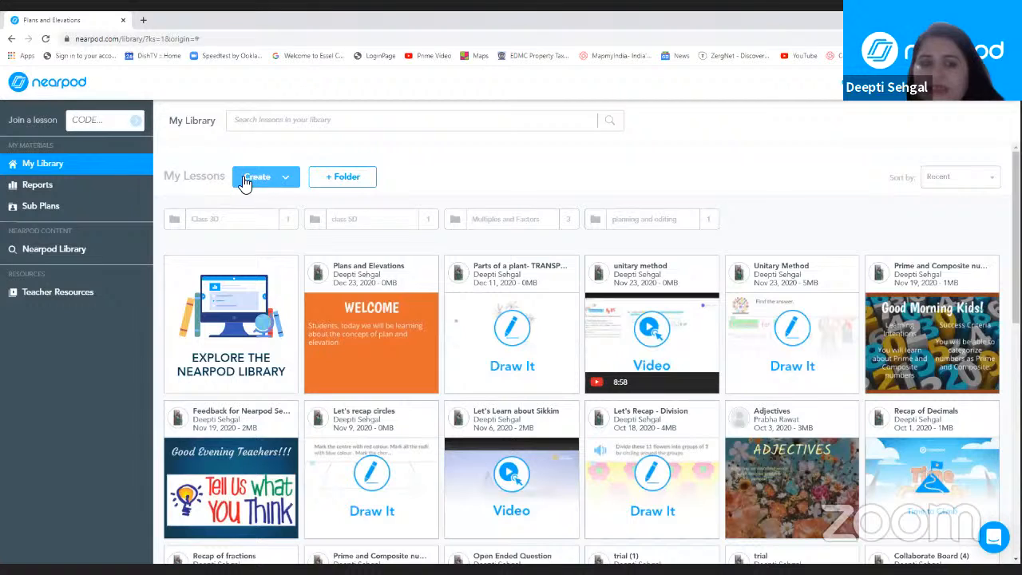
left_click(289, 182)
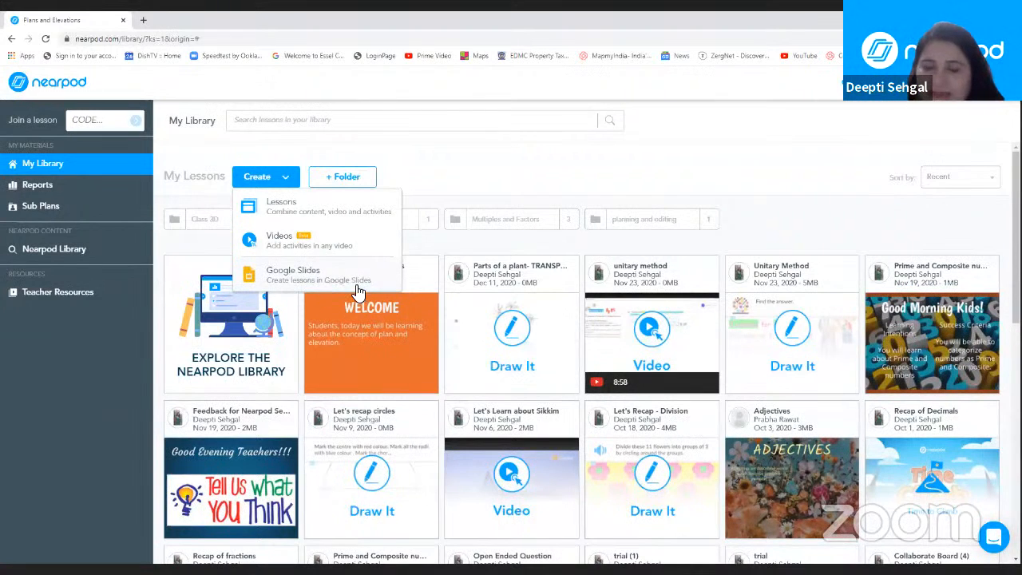
left_click(279, 206)
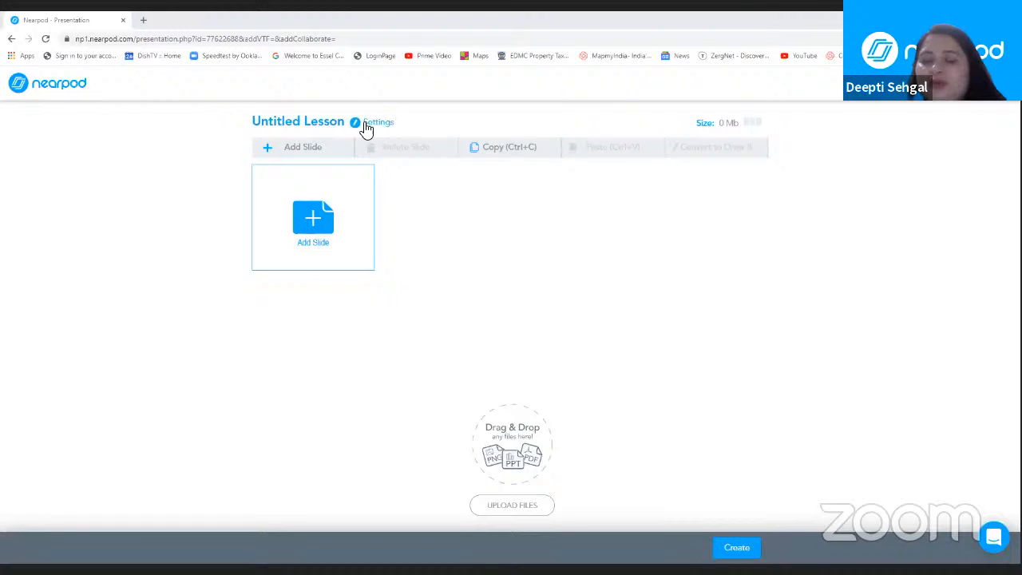
Step: Open the untitled lesson's settings and clear its title
left_click_drag(257, 121, 346, 125)
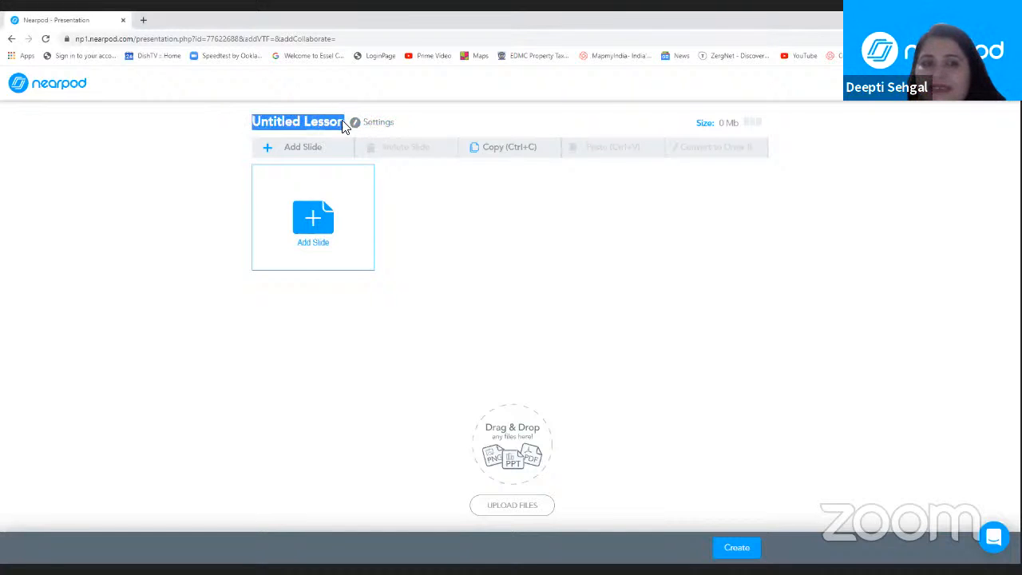
left_click(348, 125)
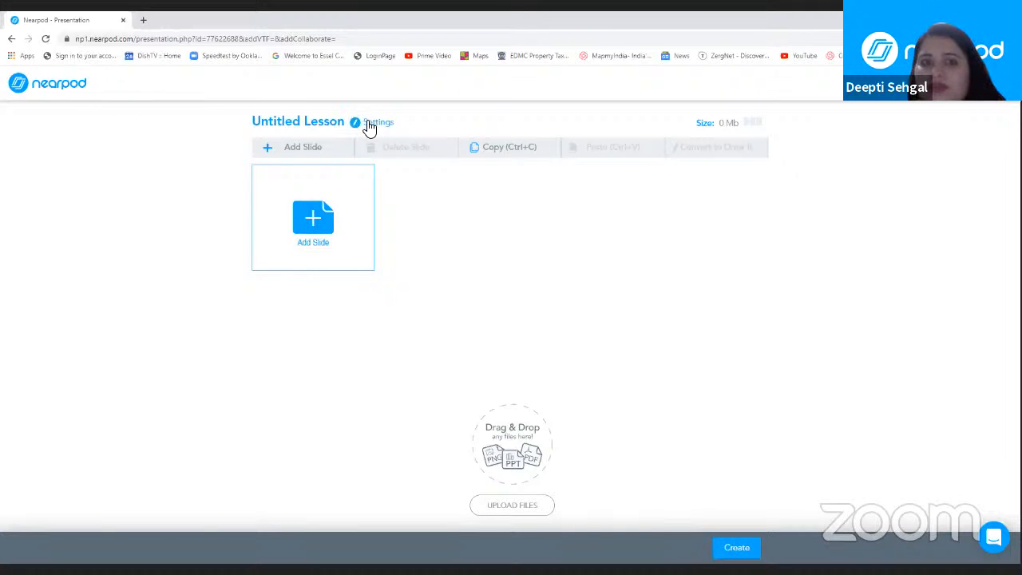
left_click(369, 125)
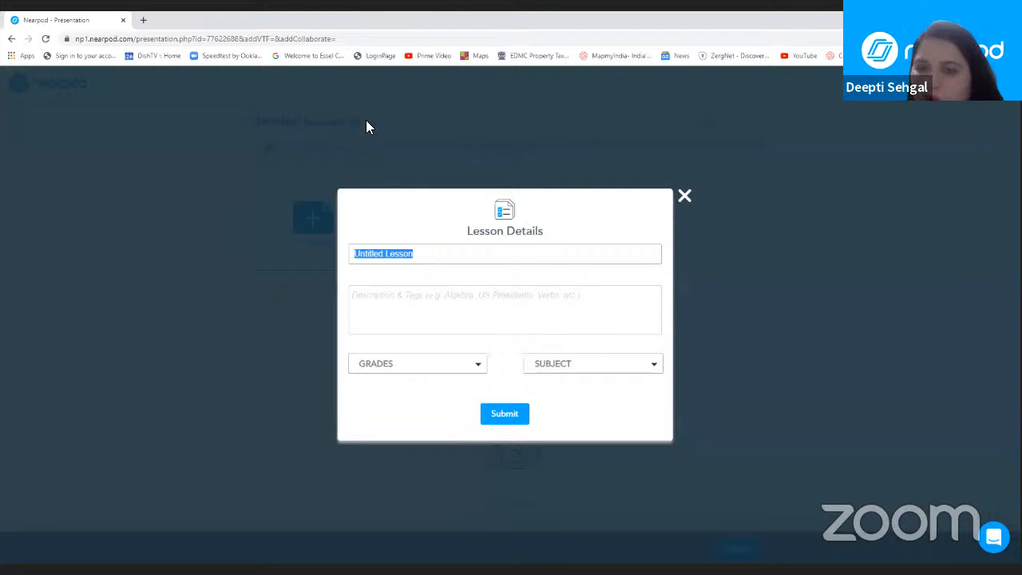
left_click(413, 254)
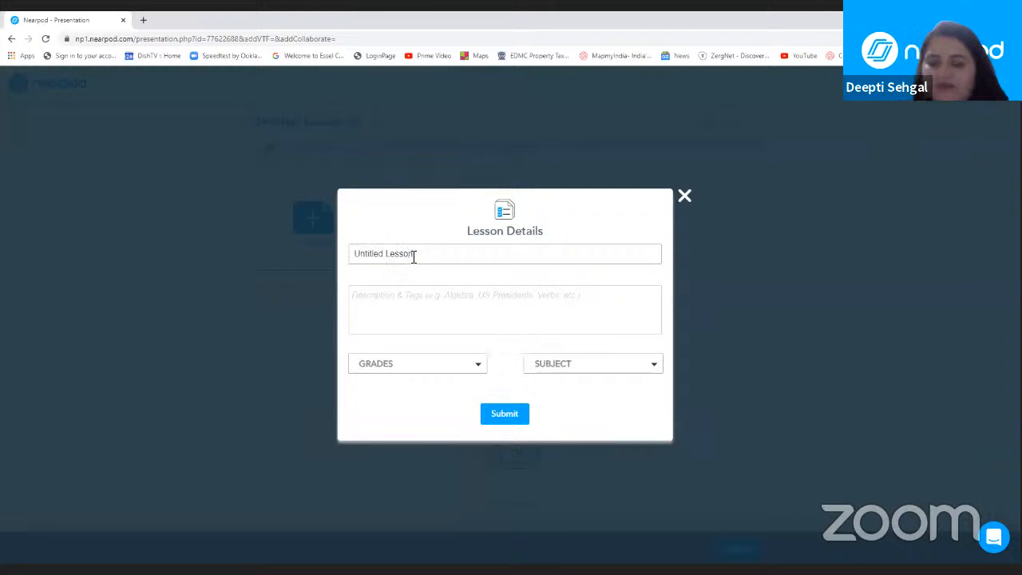
key("BackSpace")
key("BackSpace")
key("BackSpace")
key("BackSpace")
key("BackSpace")
key("BackSpace")
key("BackSpace")
key("BackSpace")
key("BackSpace")
key("BackSpace")
key("BackSpace")
key("BackSpace")
key("BackSpace")
key("BackSpace")
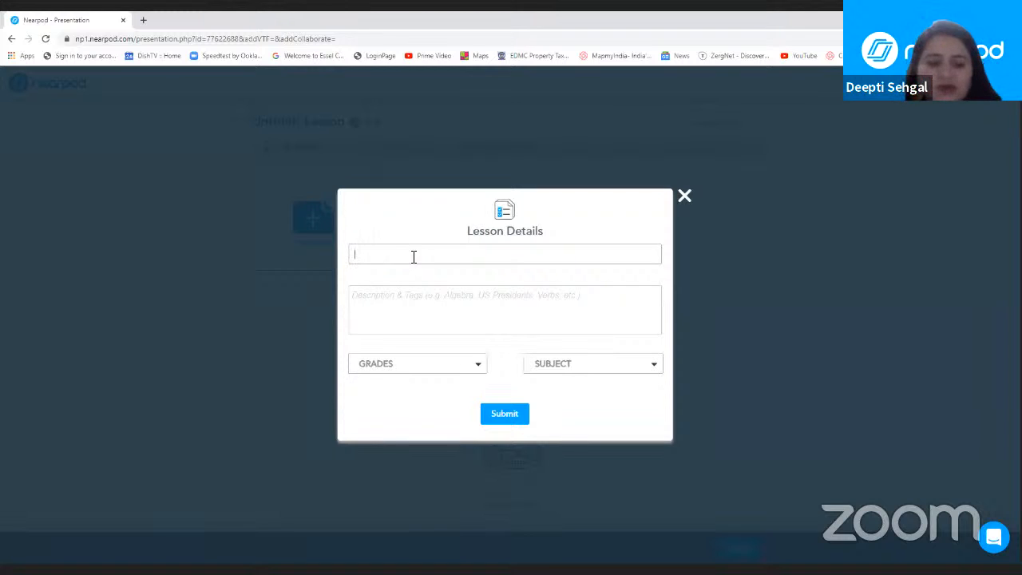
type("N")
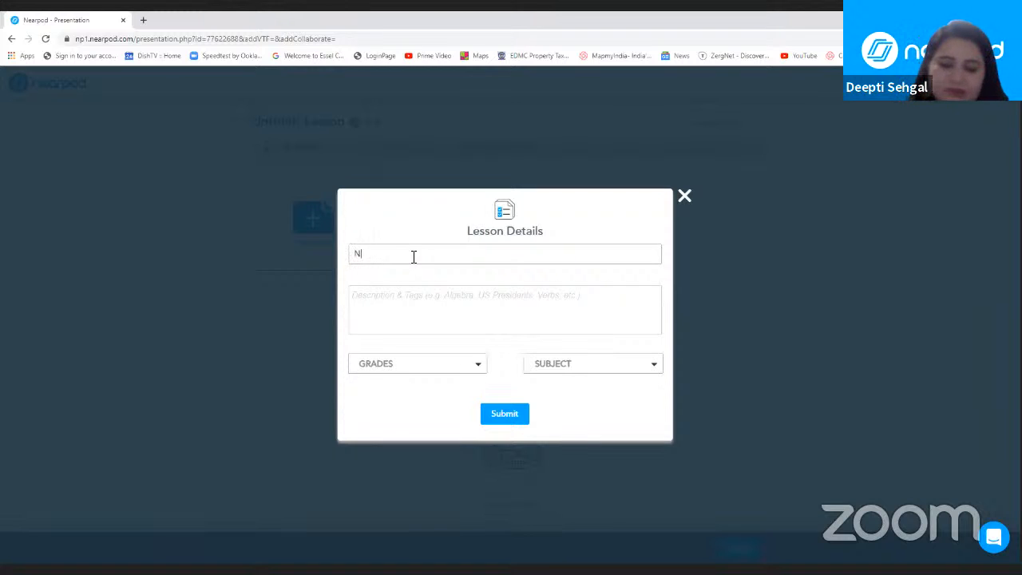
type("ets and")
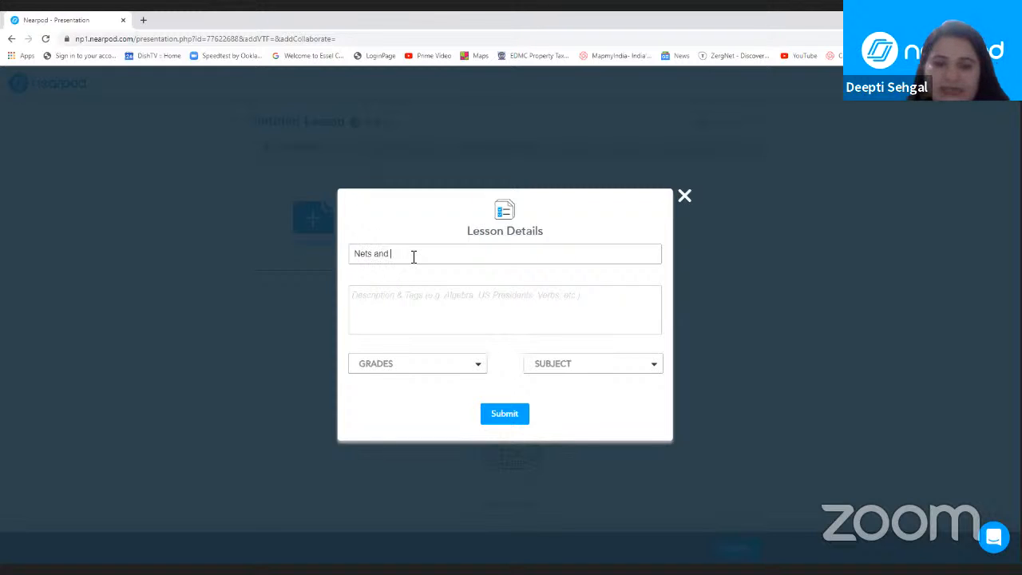
key("BackSpace")
key("BackSpace")
key("BackSpace")
key("BackSpace")
key("BackSpace")
key("BackSpace")
key("BackSpace")
key("BackSpace")
key("BackSpace")
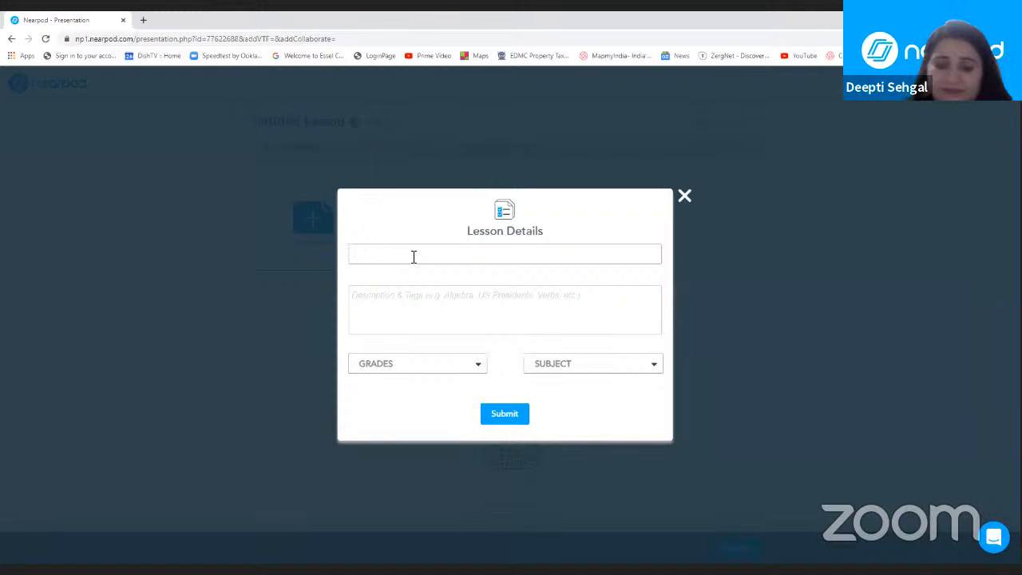
Step: Title the lesson "Plan and Elevation"
type("Plan and ")
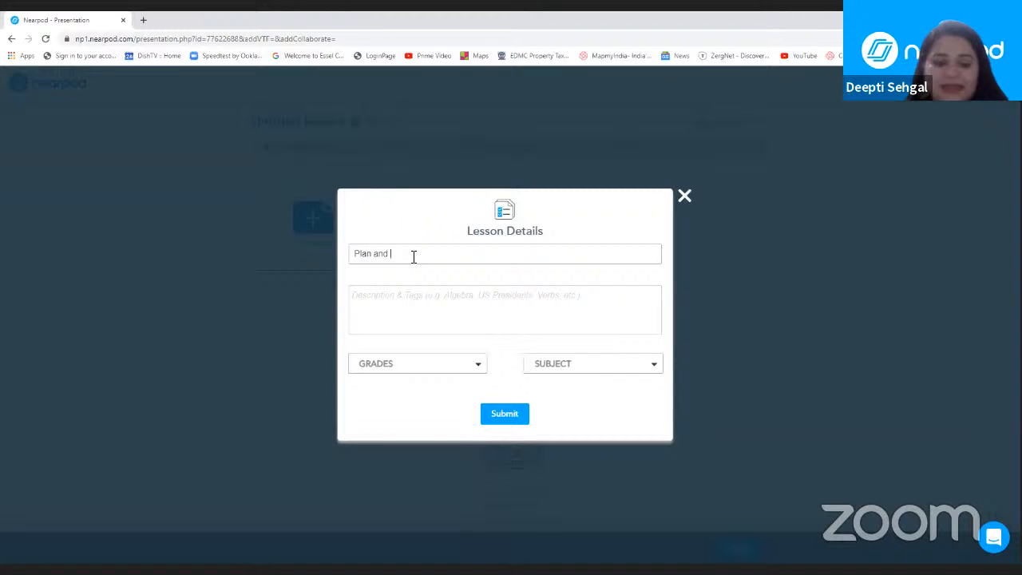
type("Eleva")
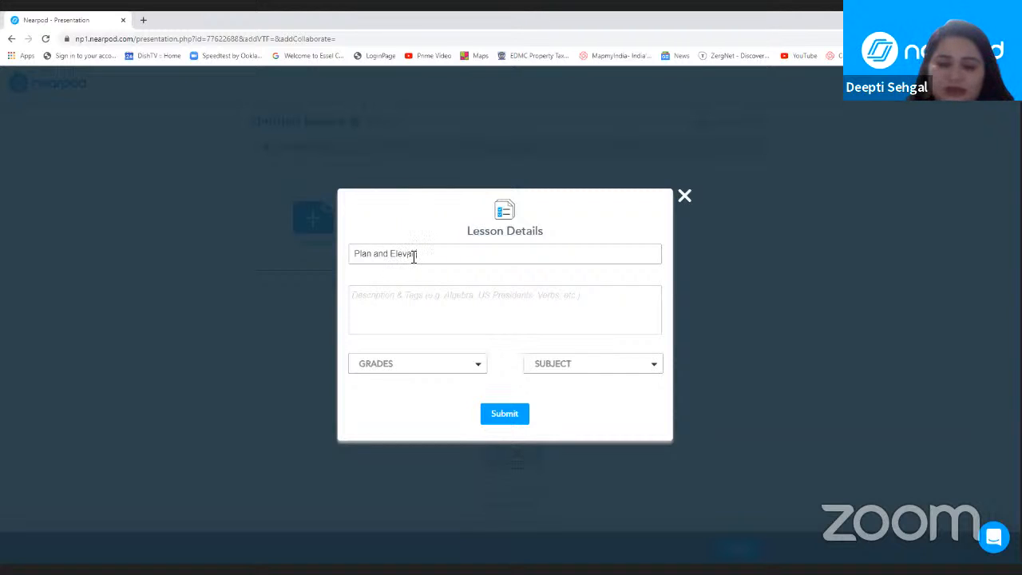
type("tion")
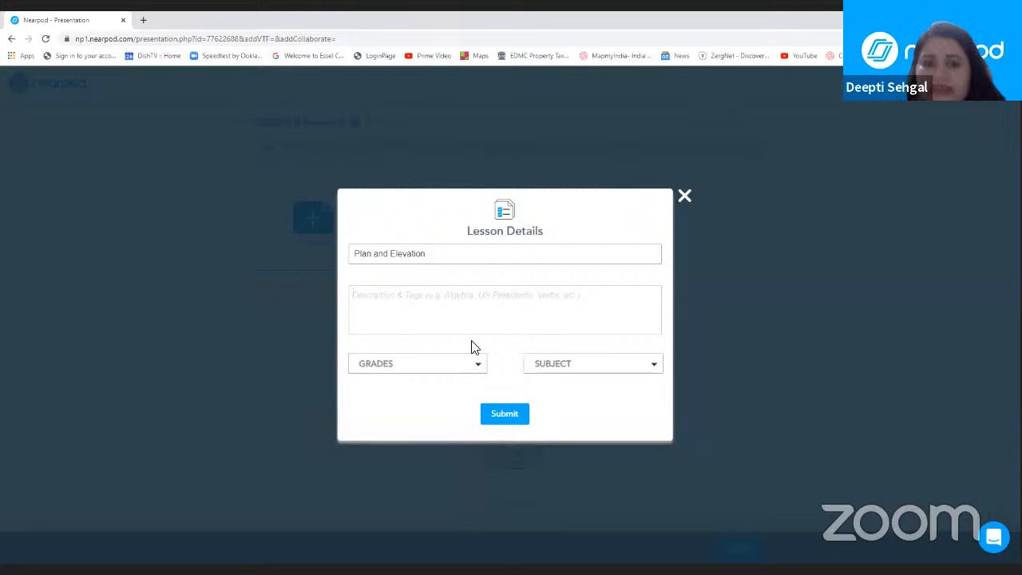
Step: Assign the 4th and 5th grades to the lesson
left_click(430, 368)
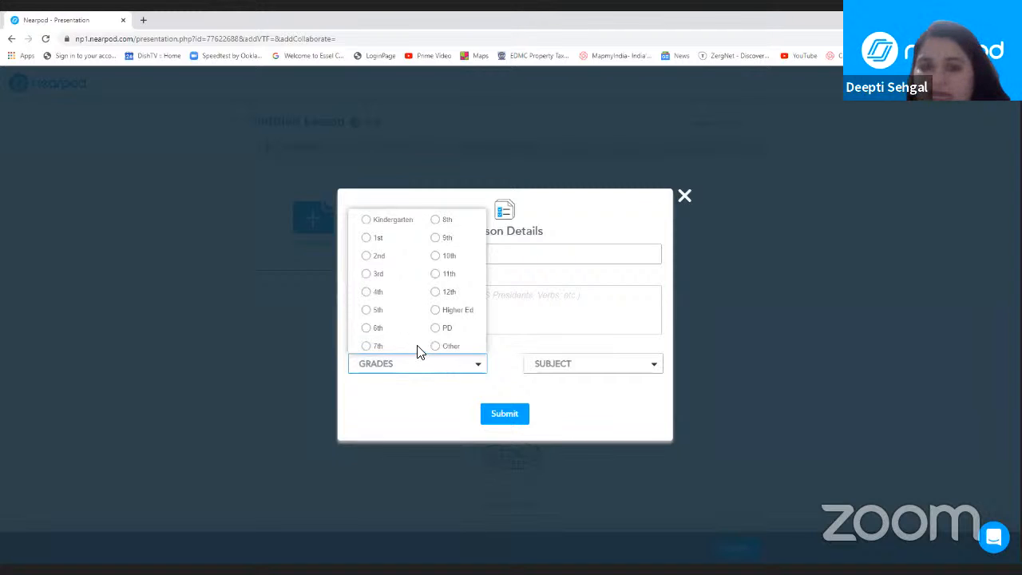
left_click(367, 293)
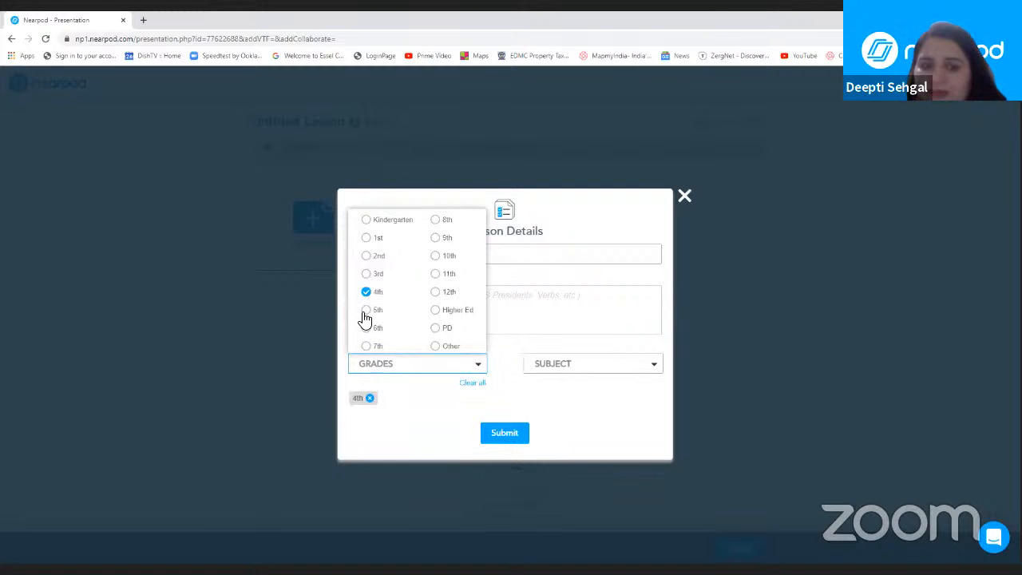
left_click(366, 311)
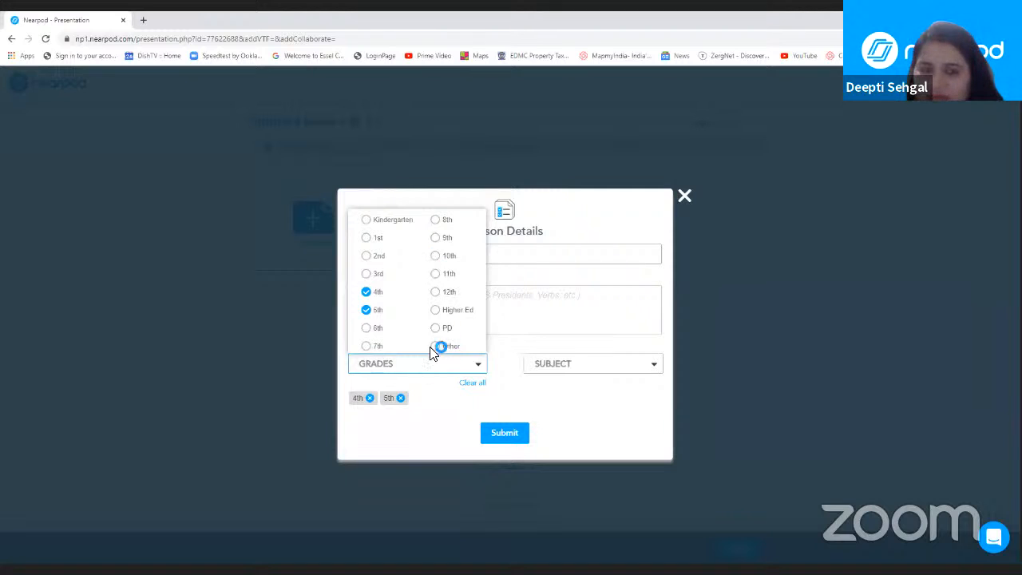
left_click(508, 369)
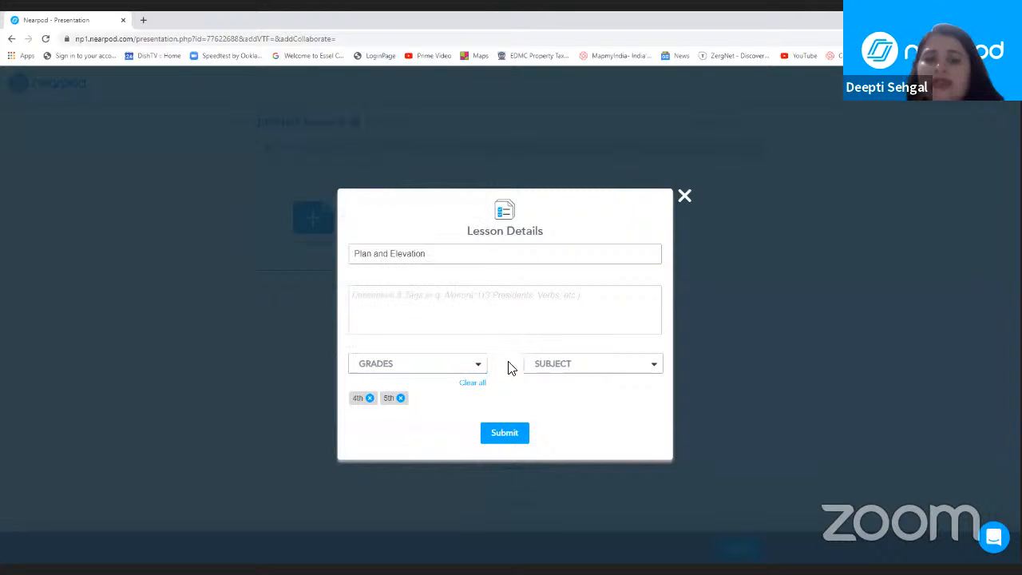
Step: Set the lesson's subject to Math and submit the lesson details
left_click(615, 369)
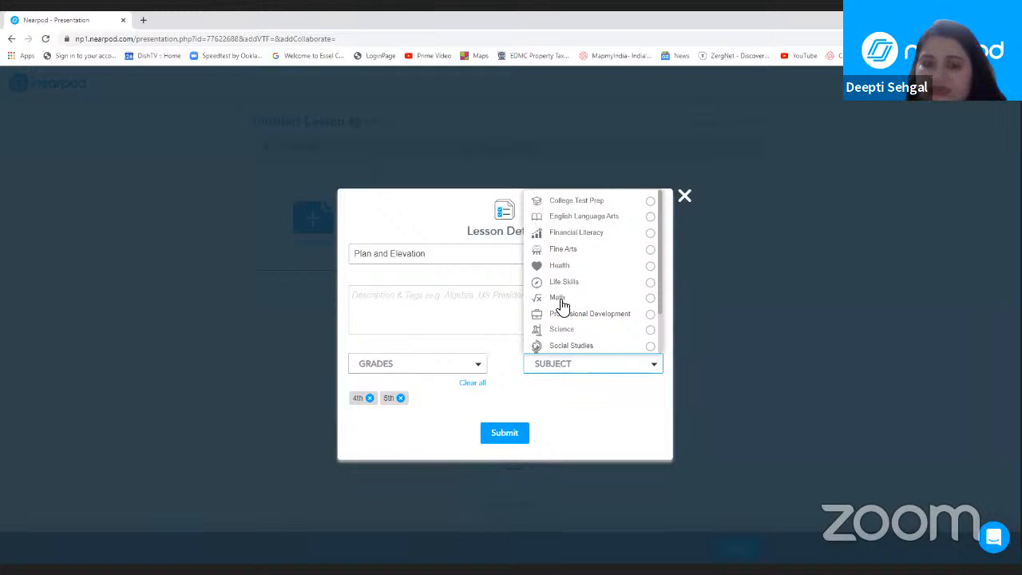
left_click(651, 300)
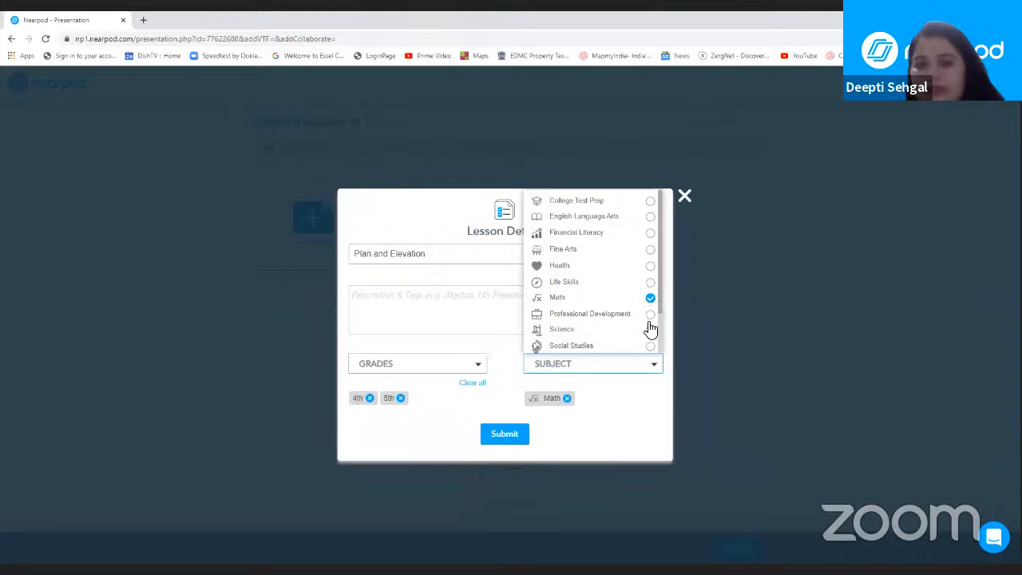
left_click(627, 421)
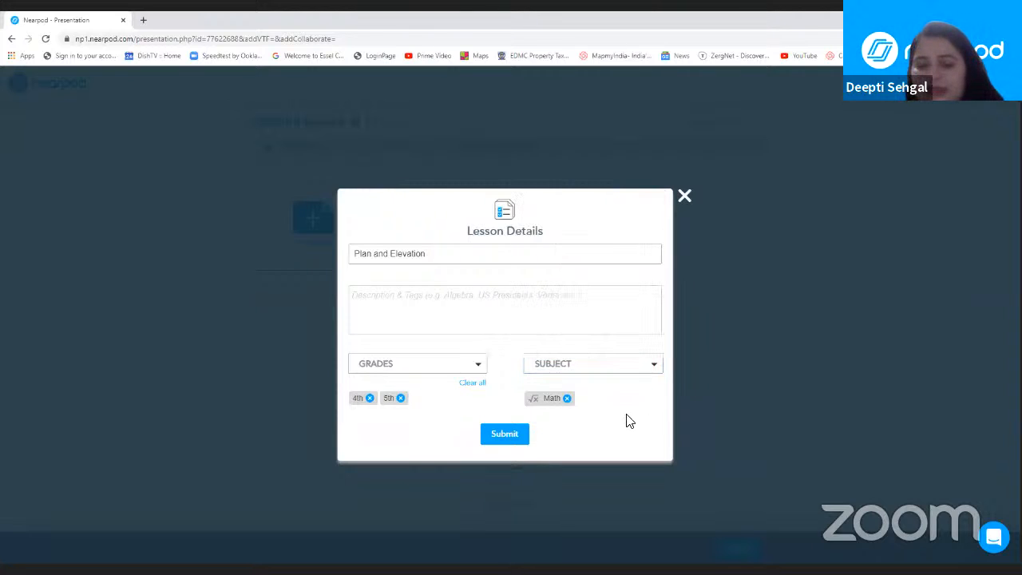
left_click(512, 432)
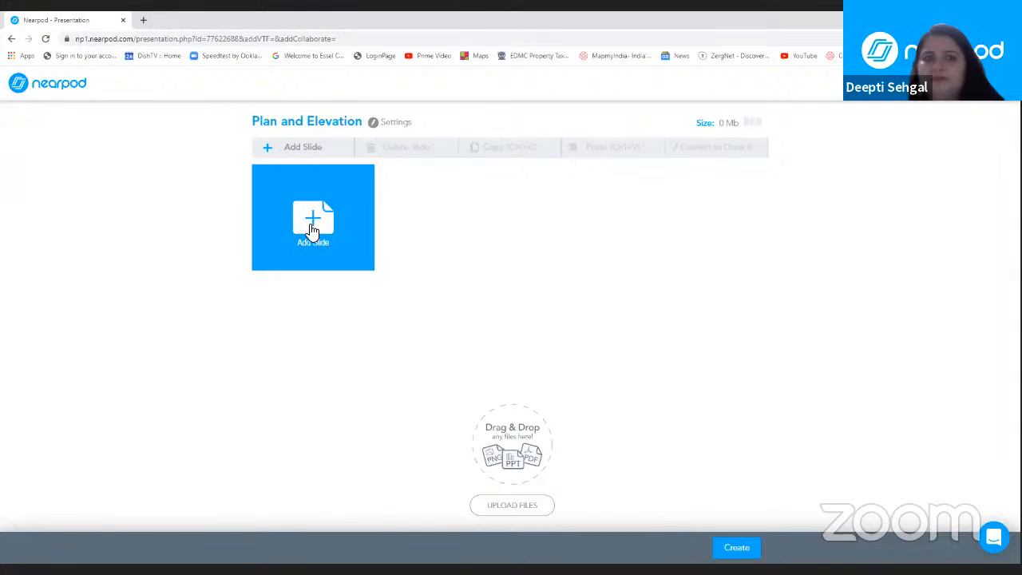
Step: Add a content slide to the lesson and give it the orange theme
left_click(312, 228)
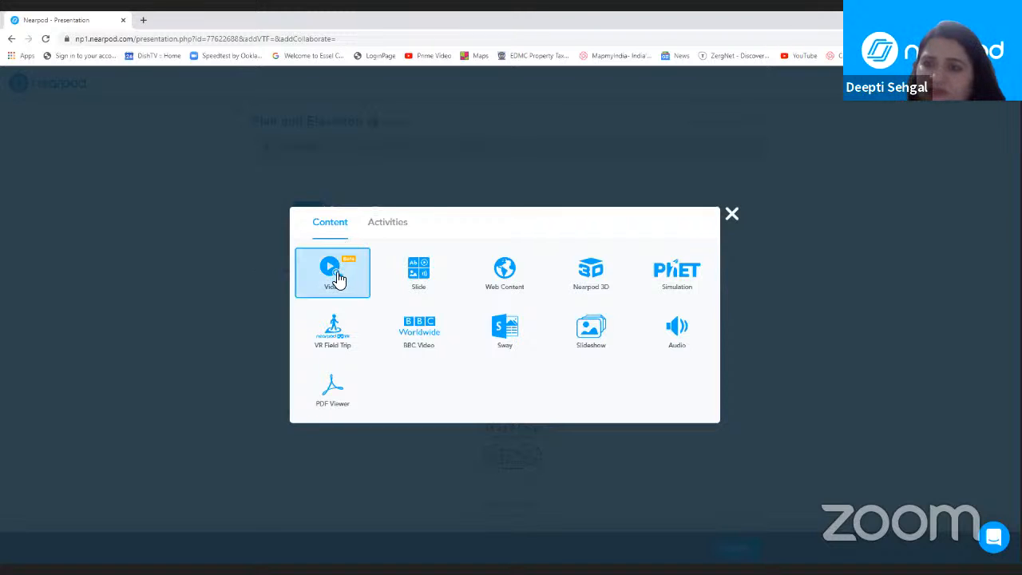
left_click(423, 279)
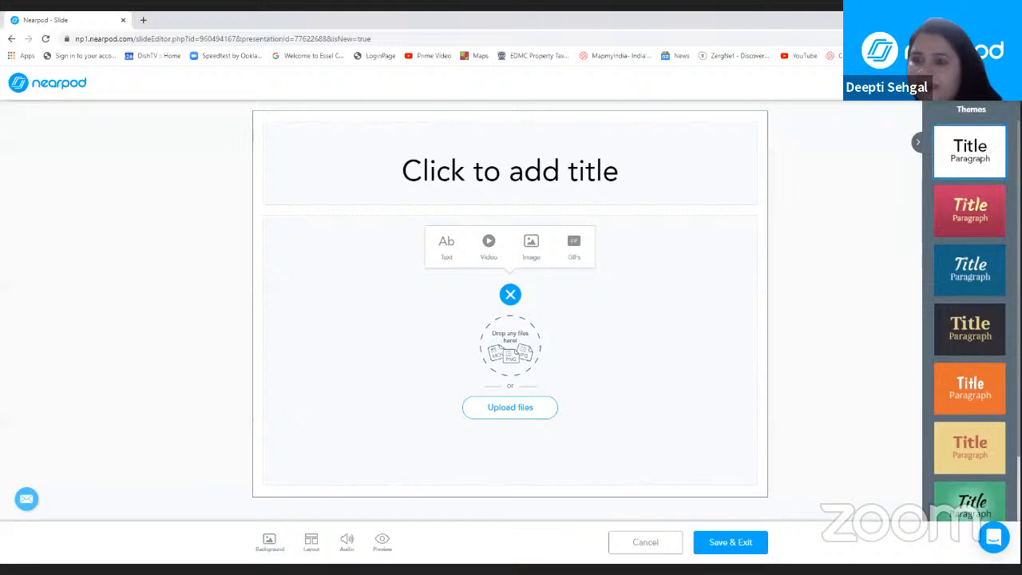
scroll(970, 319, "down", 1)
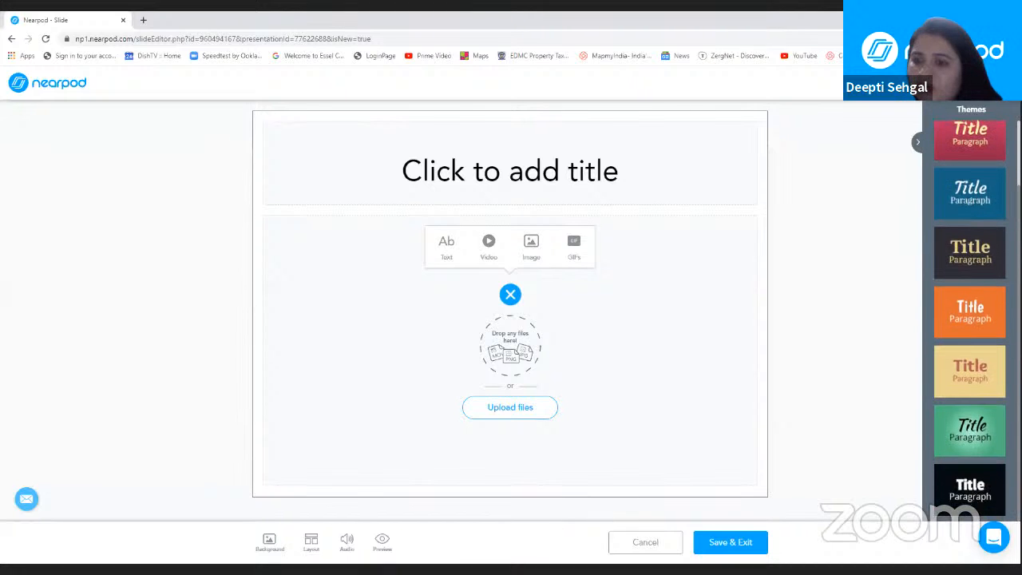
scroll(970, 320, "up", 1)
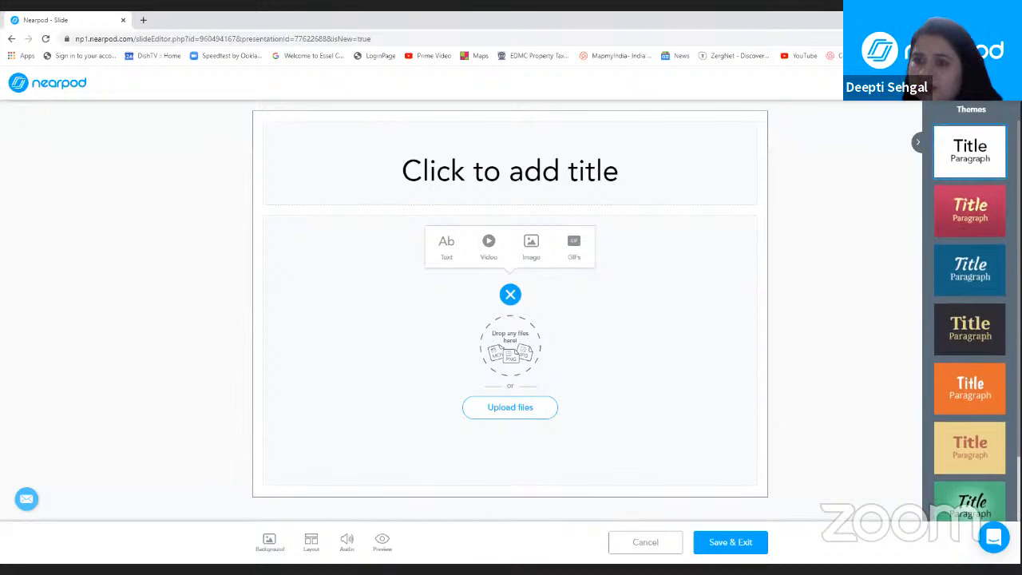
scroll(970, 319, "down", 1)
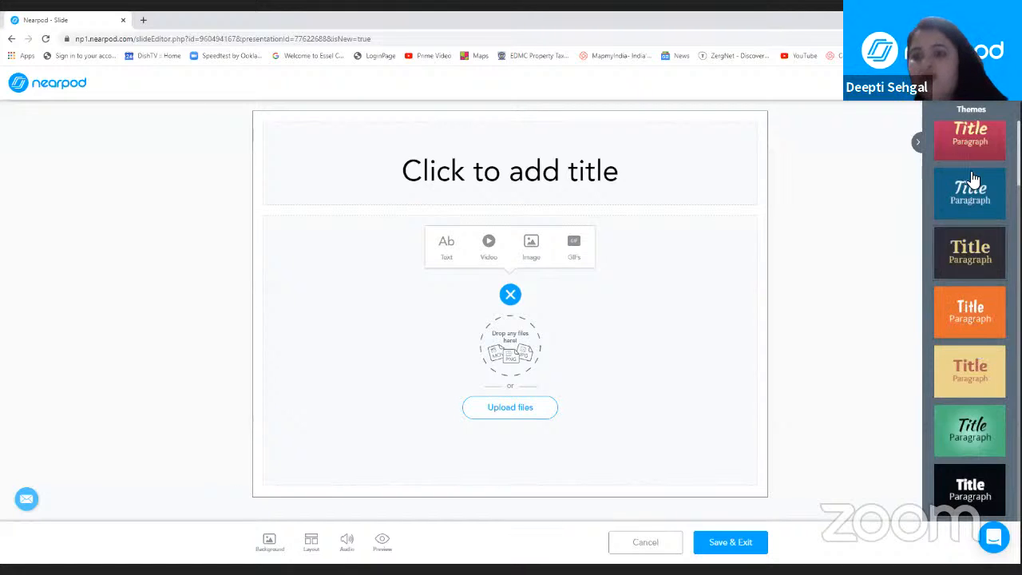
left_click(972, 318)
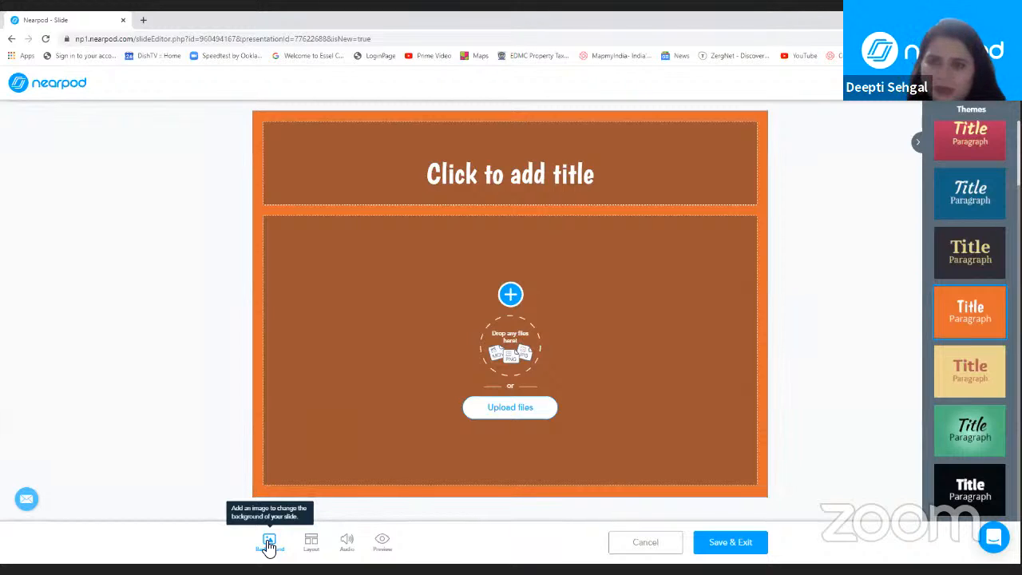
Step: Apply the "Title + one element" layout to the slide and show the available audio options
left_click(311, 543)
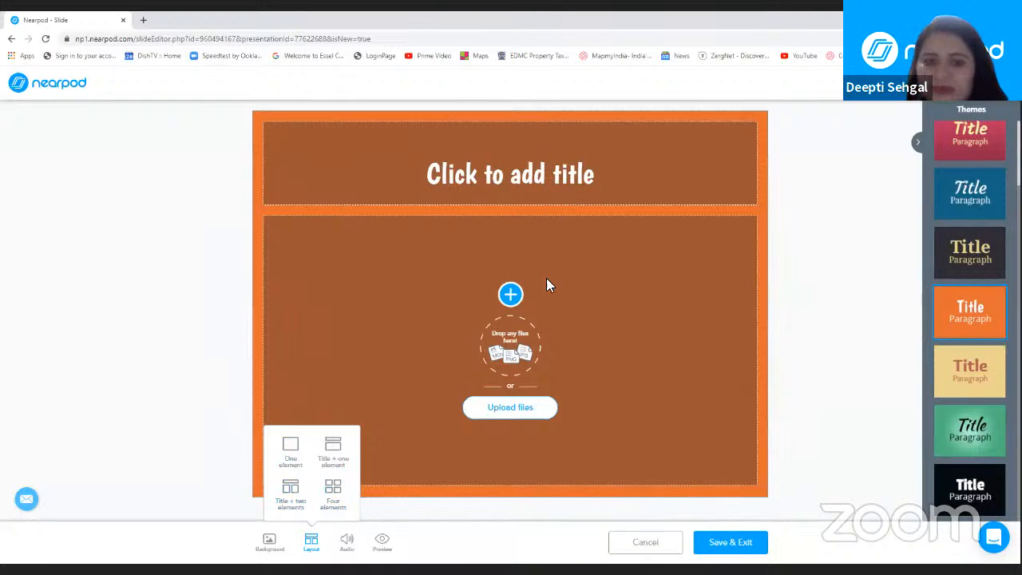
left_click(336, 453)
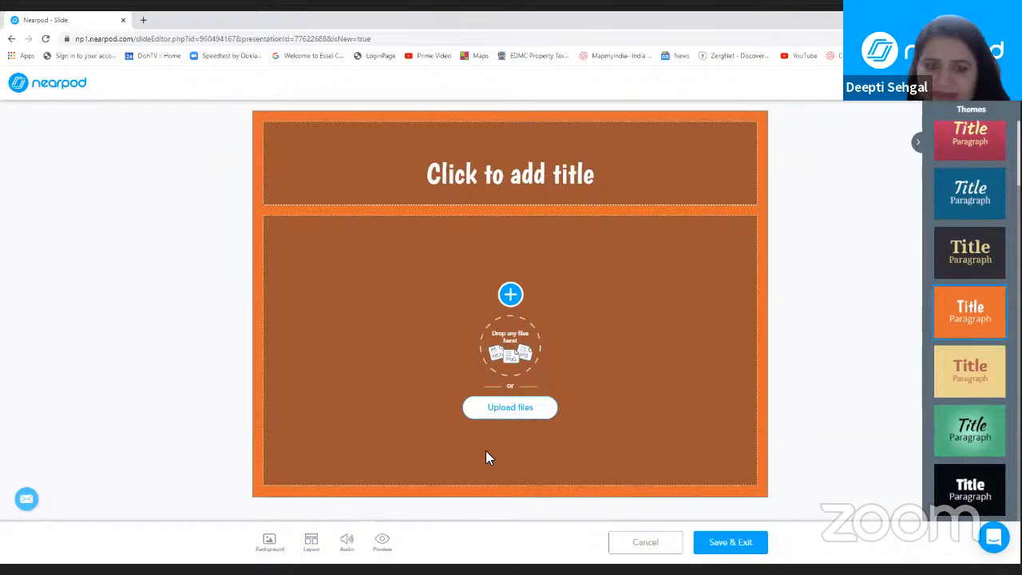
left_click(348, 545)
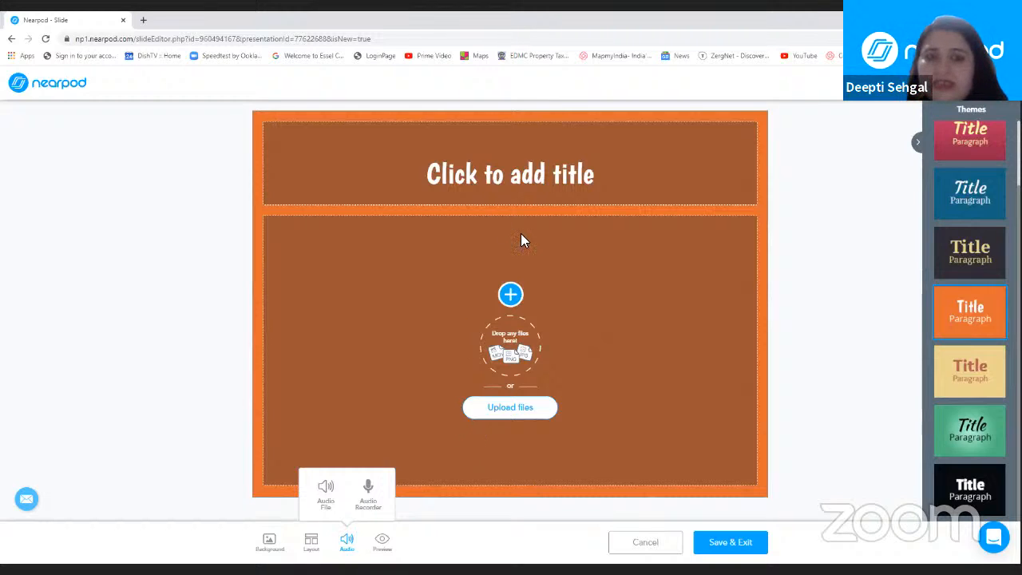
Step: Enter "Welcome Kids" as the slide's title
left_click(559, 170)
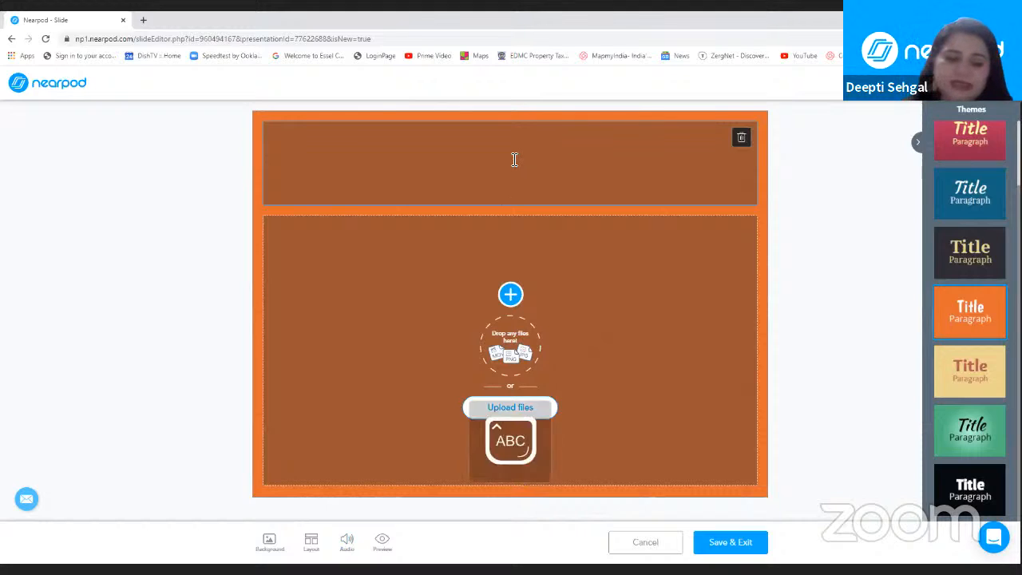
type("Welco")
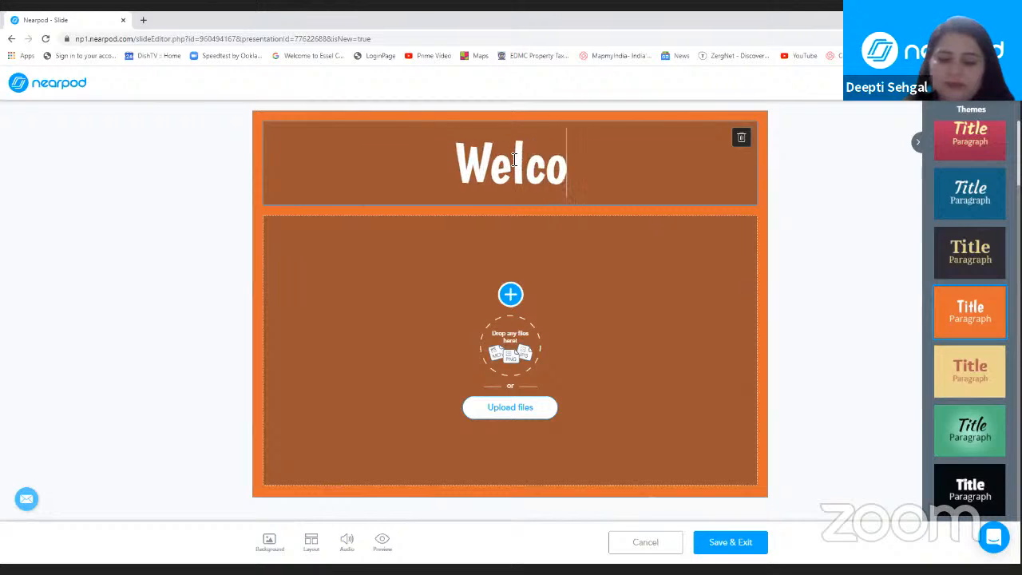
type("me")
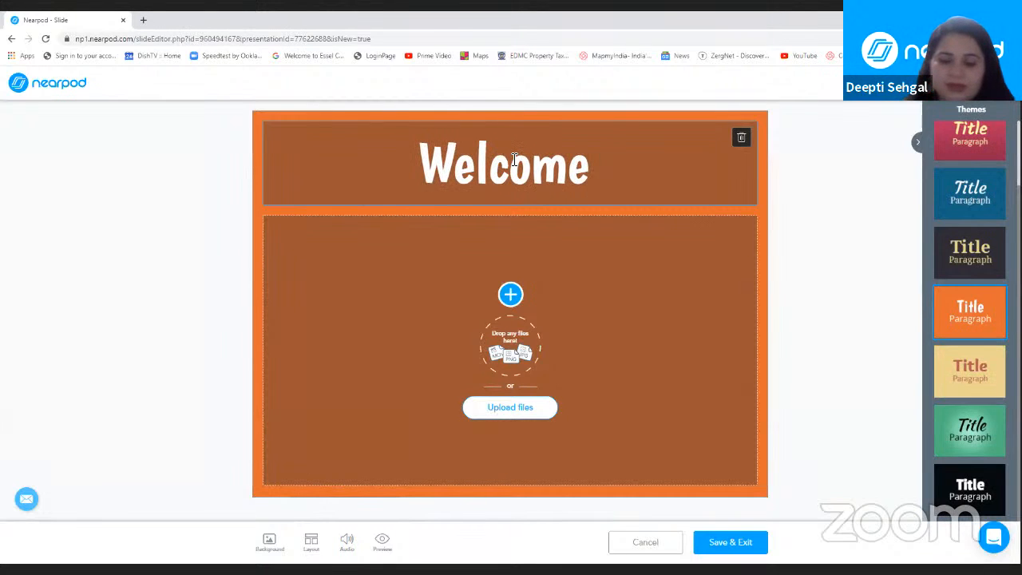
type(" Kids")
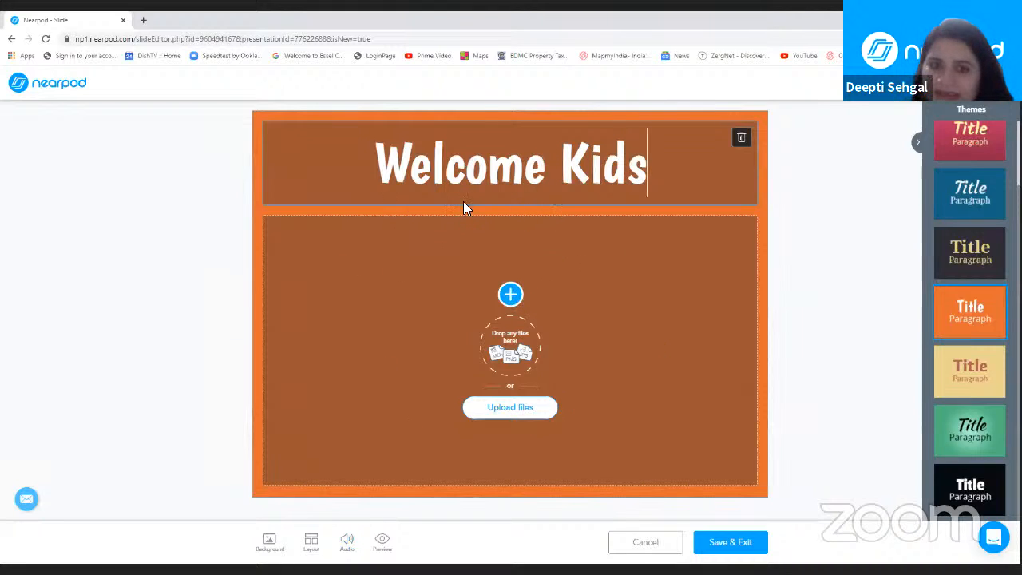
left_click(533, 427)
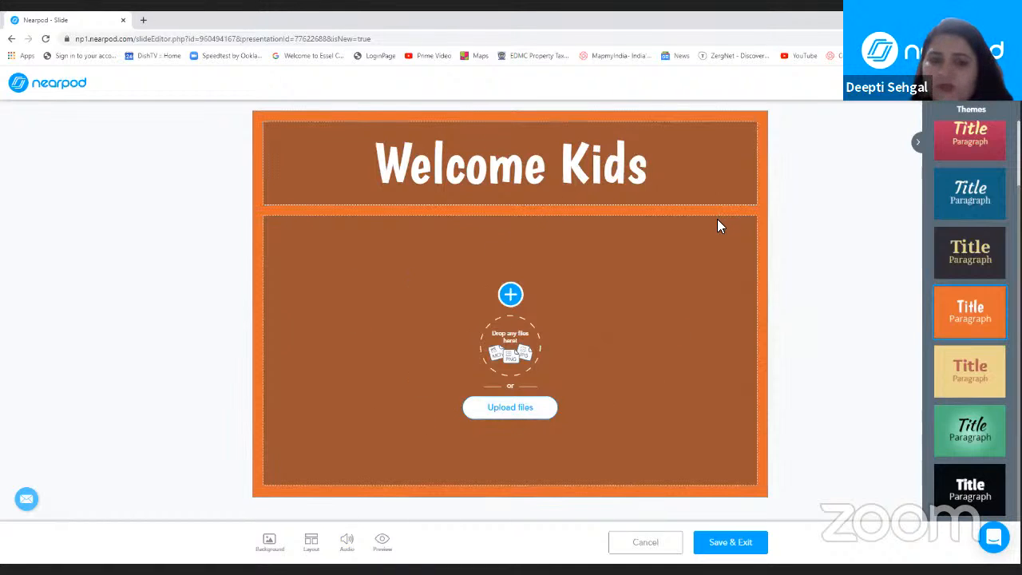
Step: Add a text element to the slide's body reading "Today, we will learn about Plans and Elevations."
left_click(512, 297)
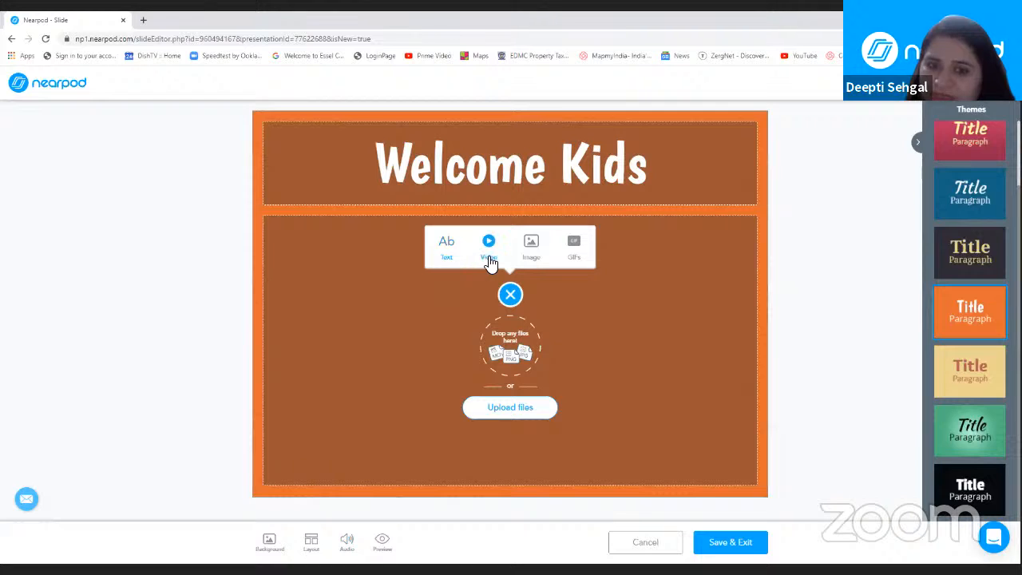
left_click(447, 244)
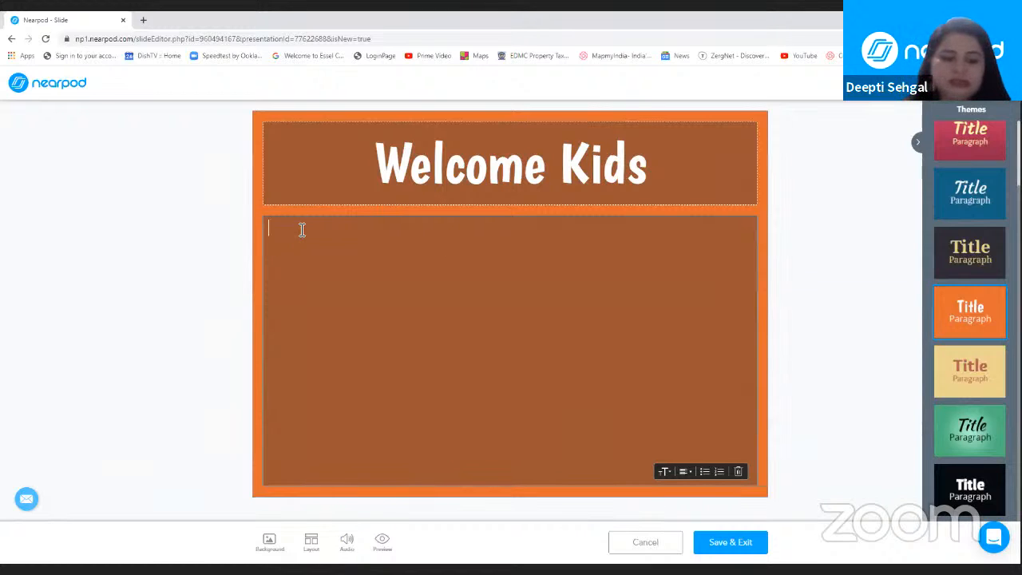
type("St")
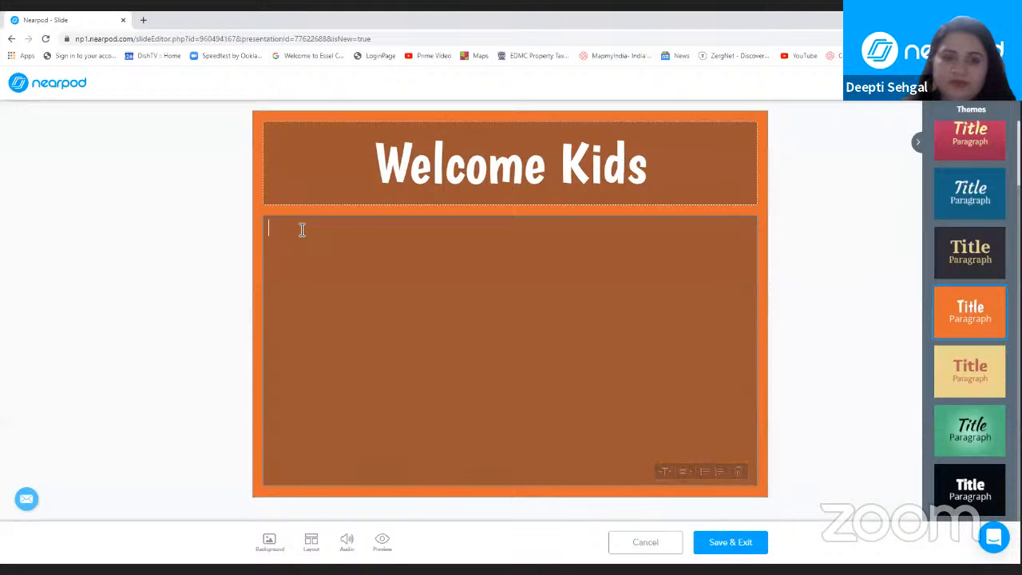
type("Today")
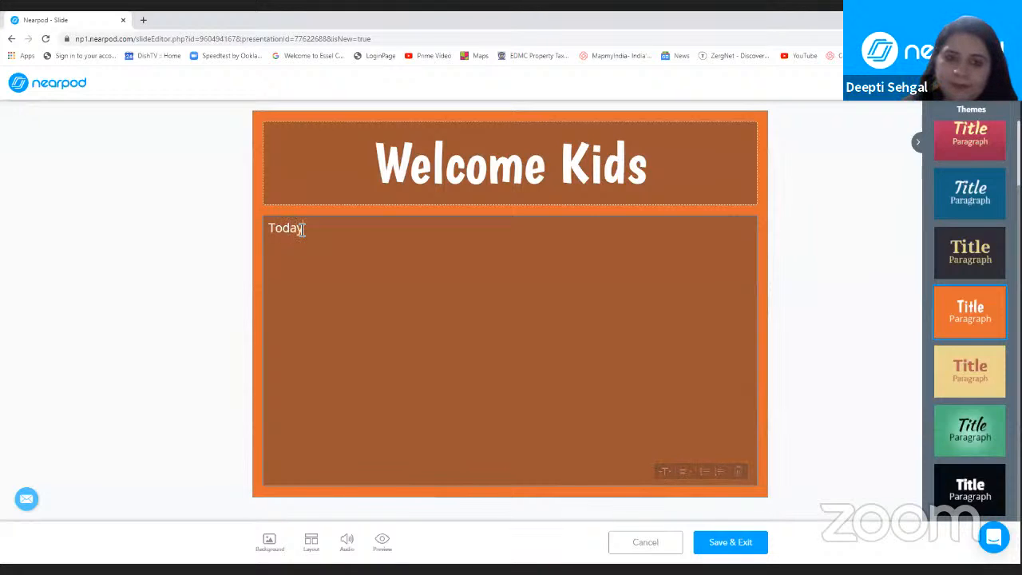
type(" we w")
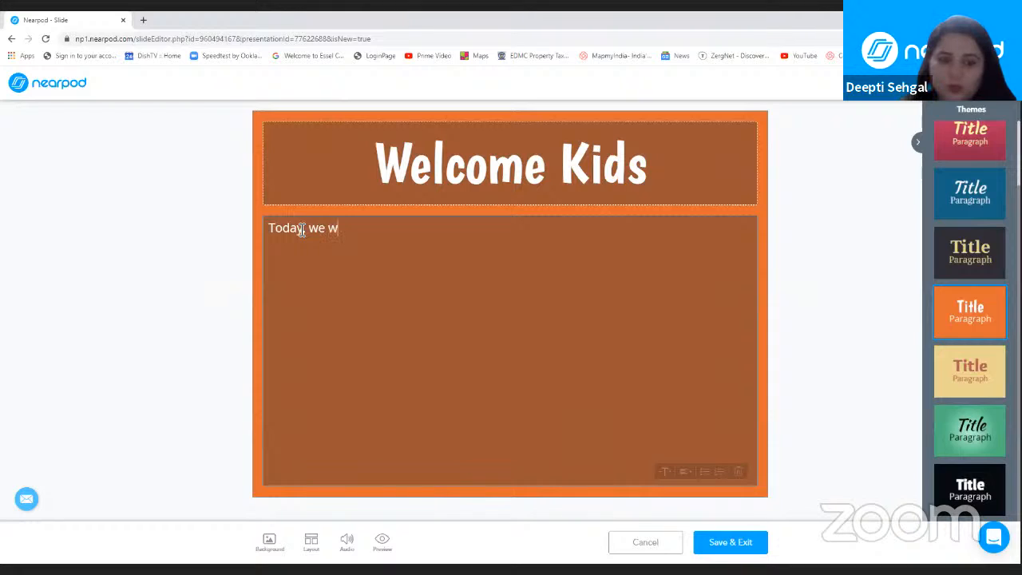
type("ill le")
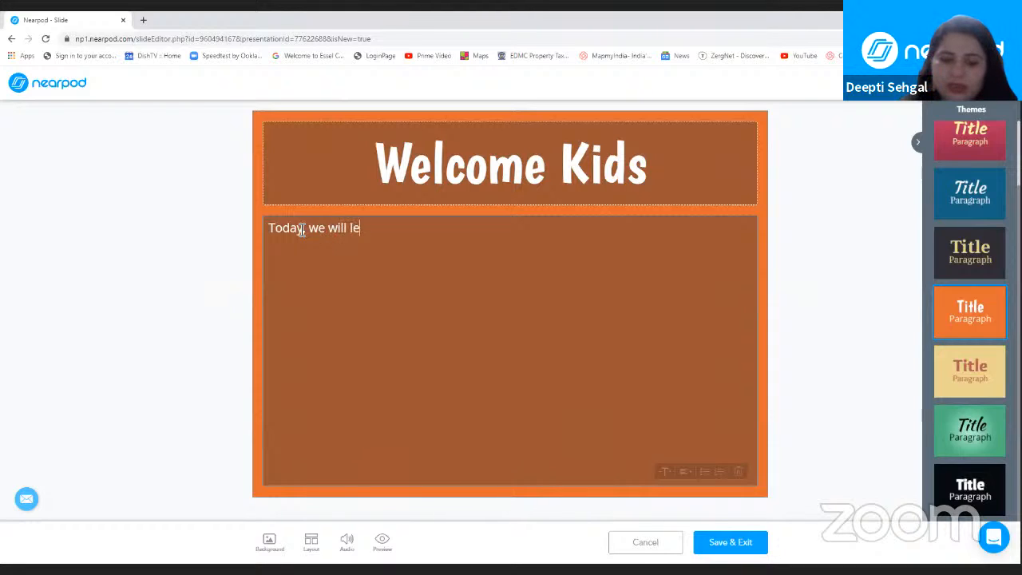
type("arn abou")
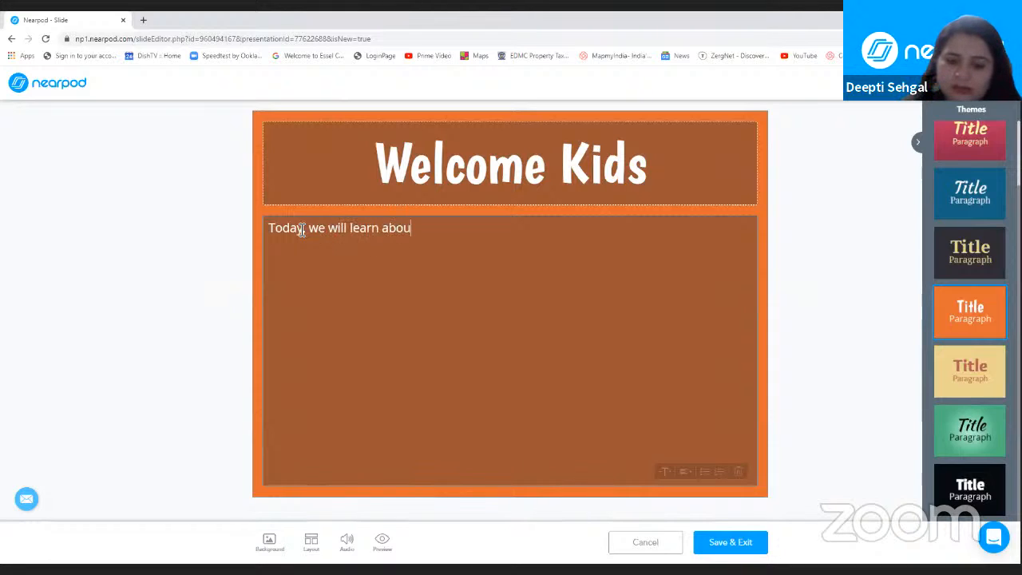
type("t Pl")
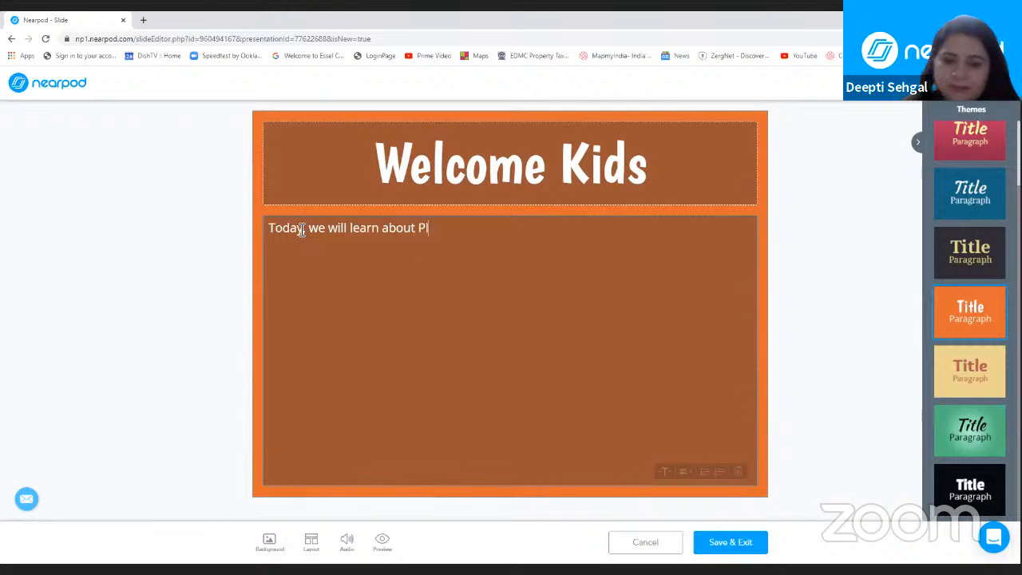
type("ans and E")
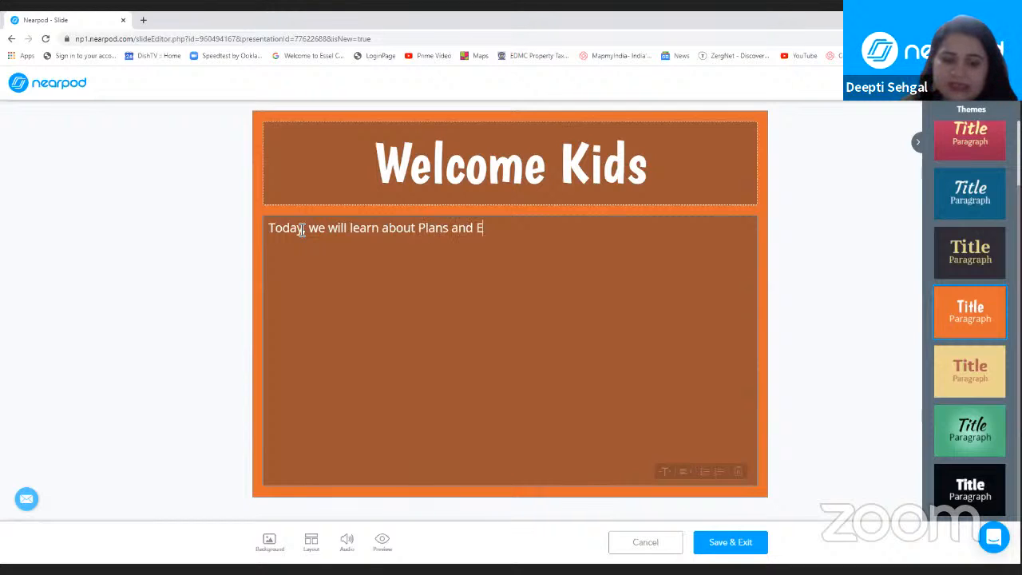
type("levatio")
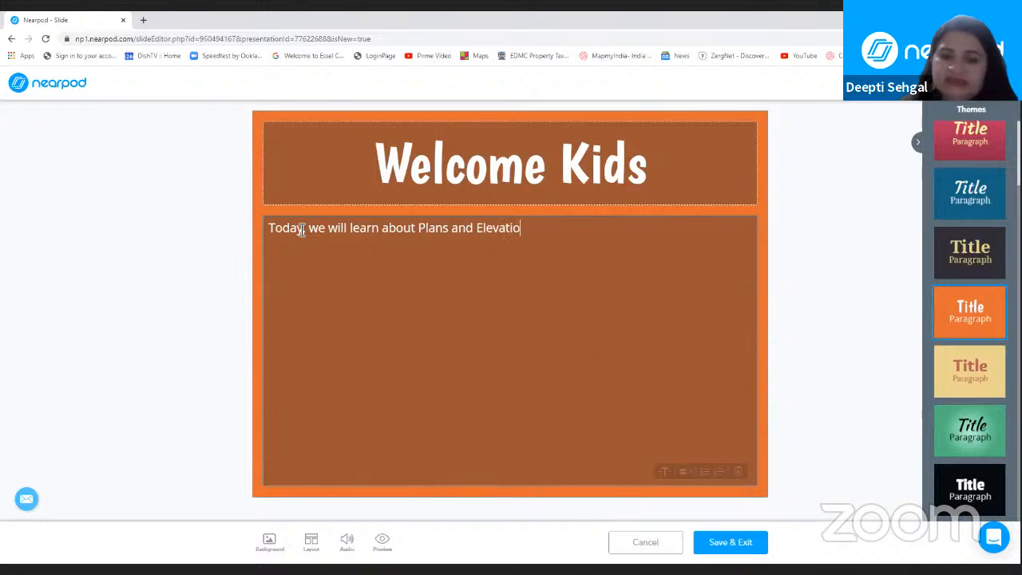
type("ns.")
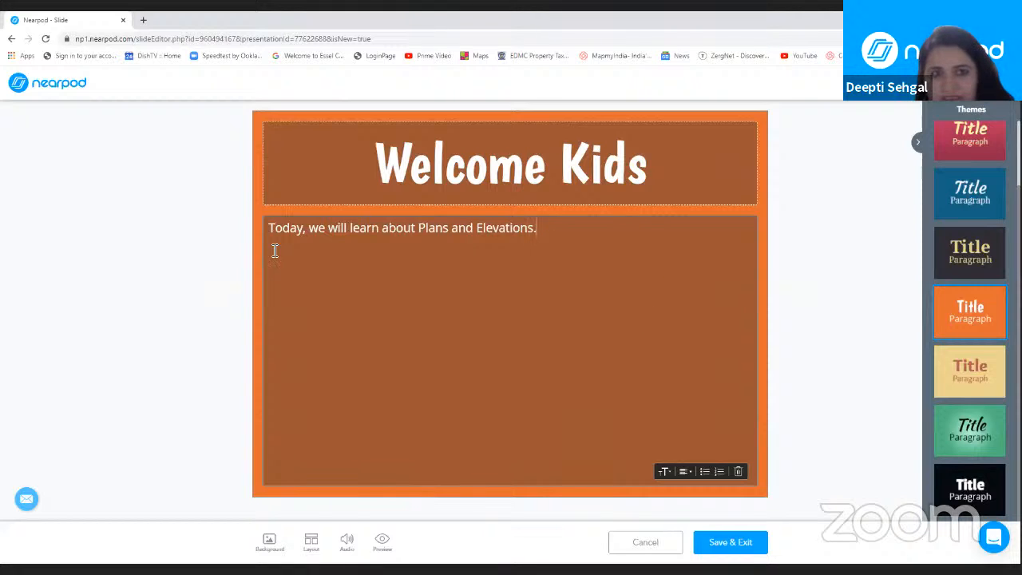
Step: Set the whole body sentence to the Huge text size
left_click_drag(267, 232, 540, 235)
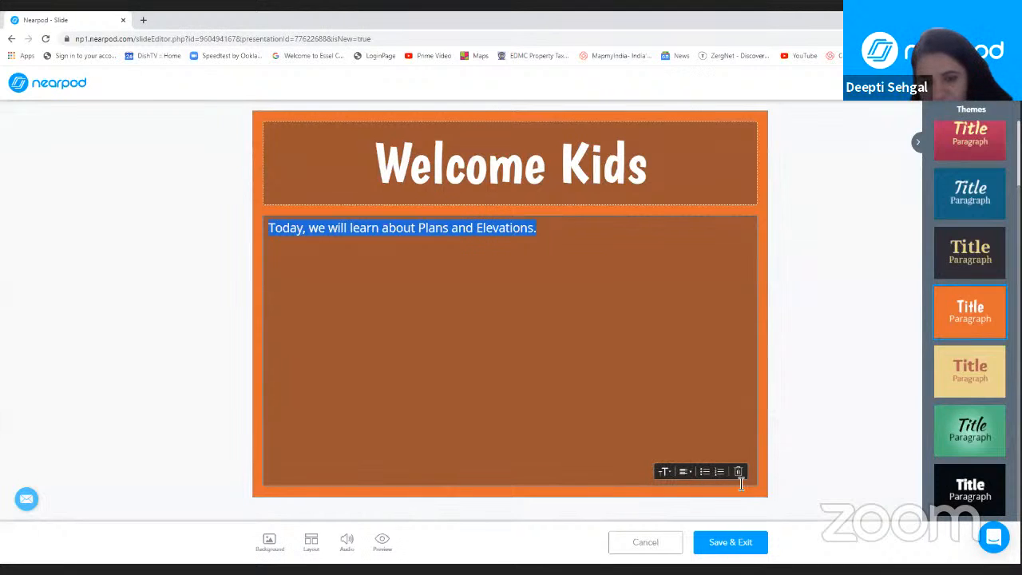
left_click(669, 474)
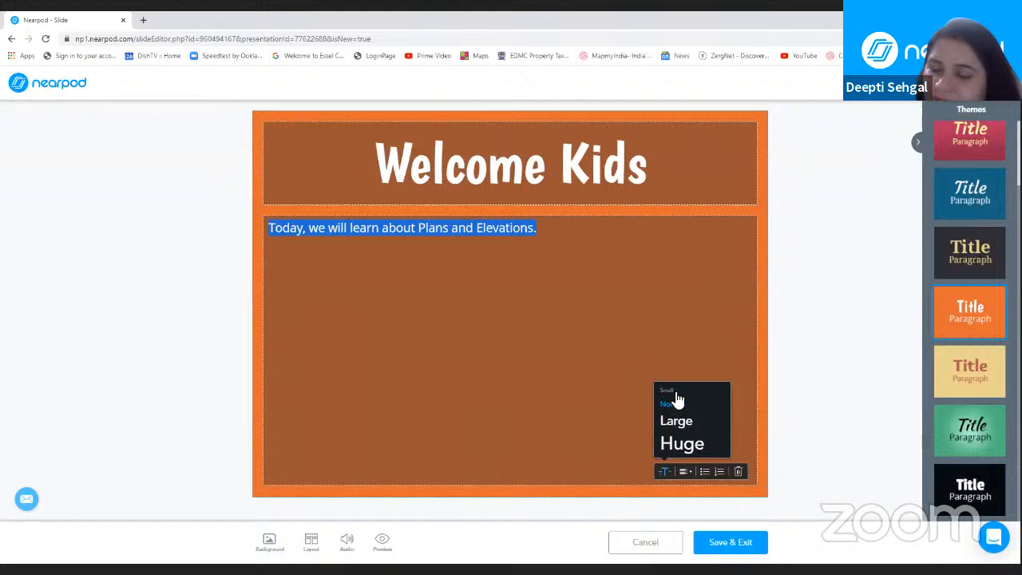
left_click(682, 447)
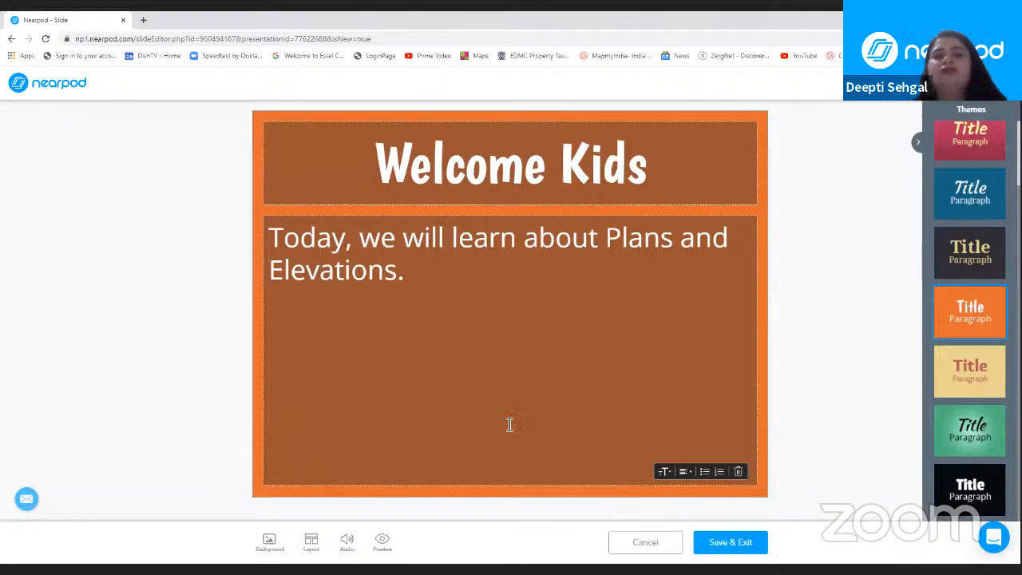
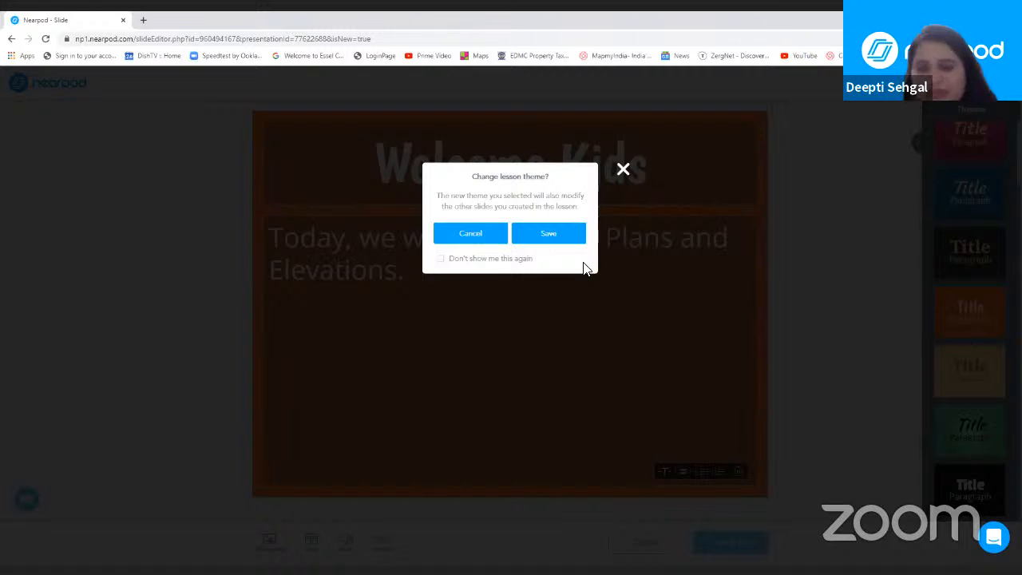
Step: Confirm applying the orange theme to the whole lesson and reopen the Welcome Kids slide
left_click(546, 234)
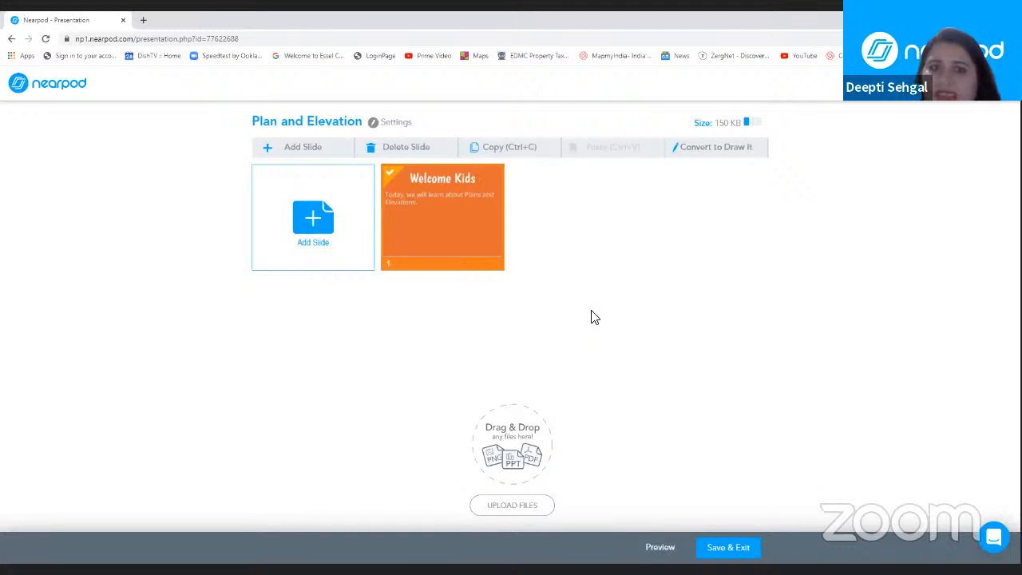
left_click(449, 210)
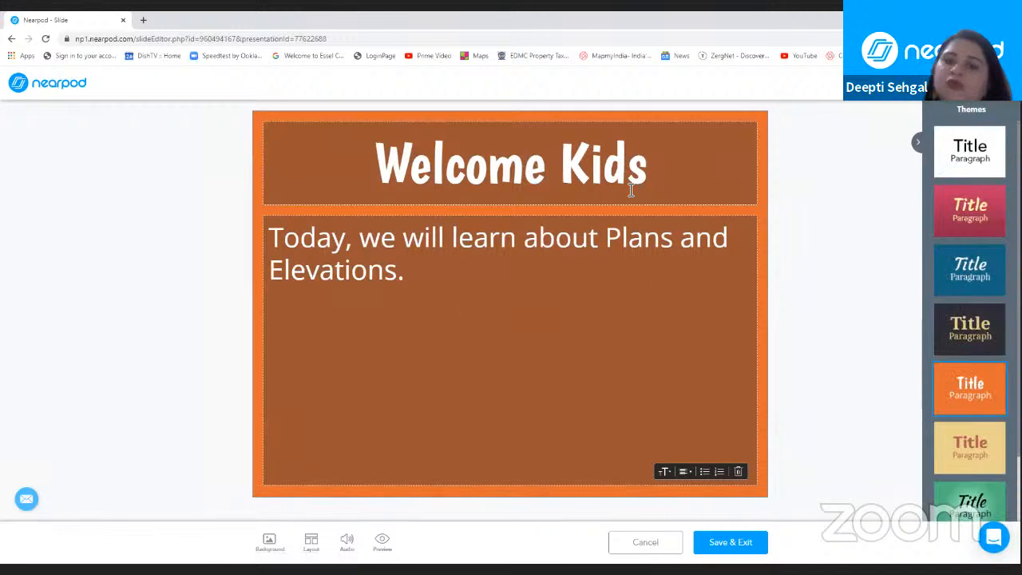
Step: Replace "Today," in the slide's body with "Greetings." on its own line above the rest of the sentence
left_click(361, 235)
key("Return")
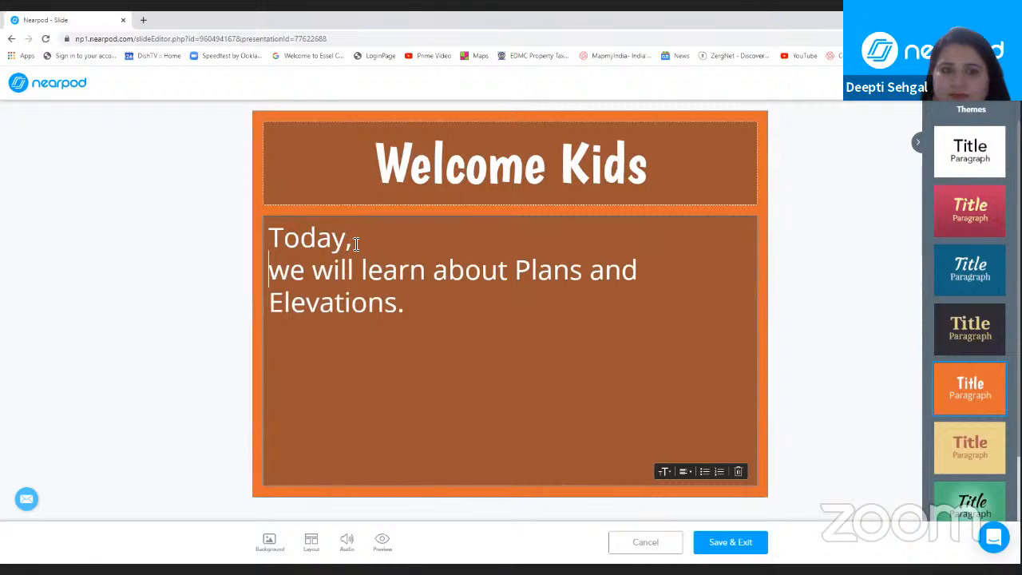
left_click(356, 242)
key("BackSpace")
key("BackSpace")
key("BackSpace")
key("BackSpace")
key("BackSpace")
key("BackSpace")
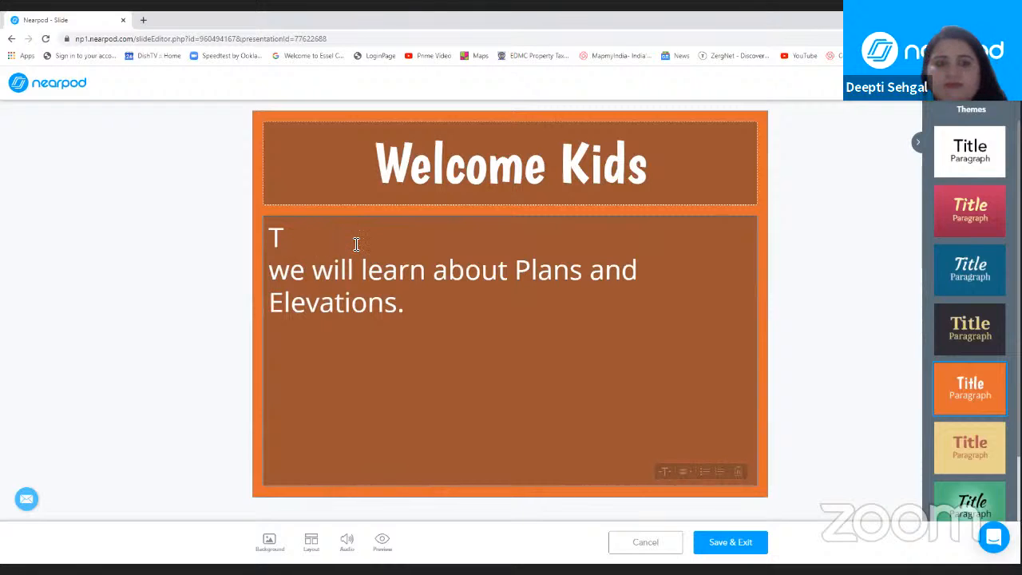
type("Gree")
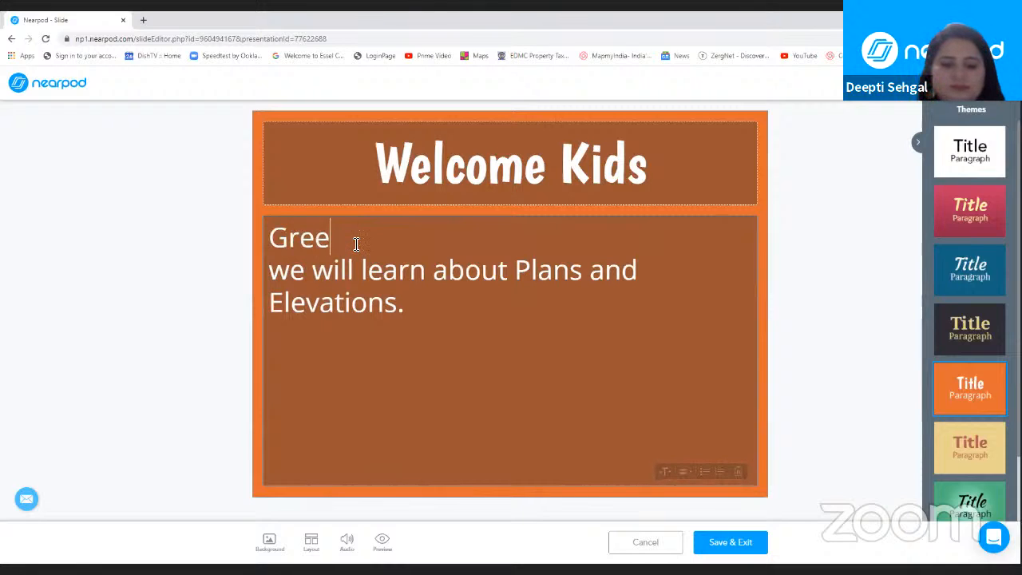
type("tings.")
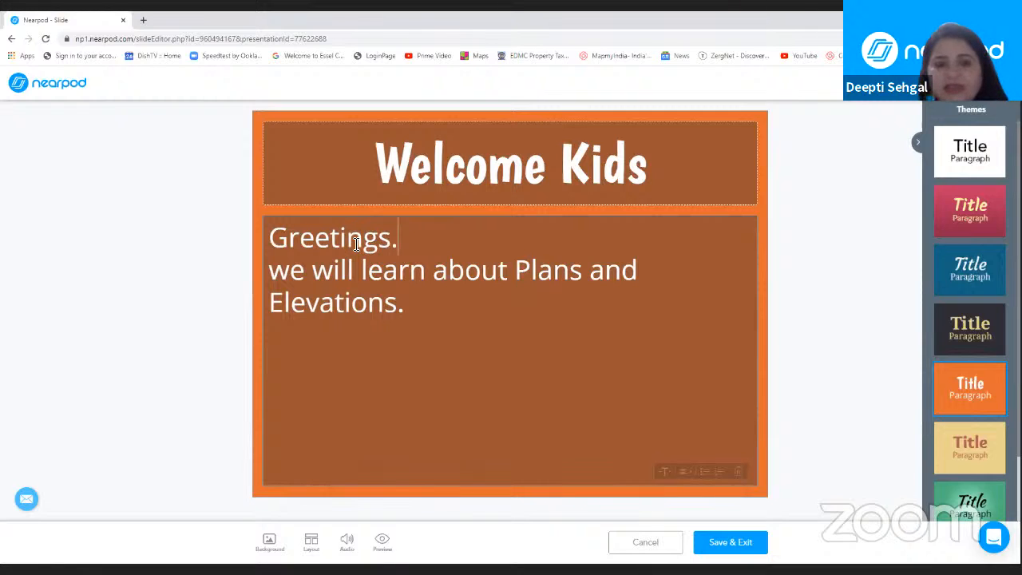
Step: Capitalize the first word of the second body line as "We" and save the slide
left_click(292, 270)
key("BackSpace")
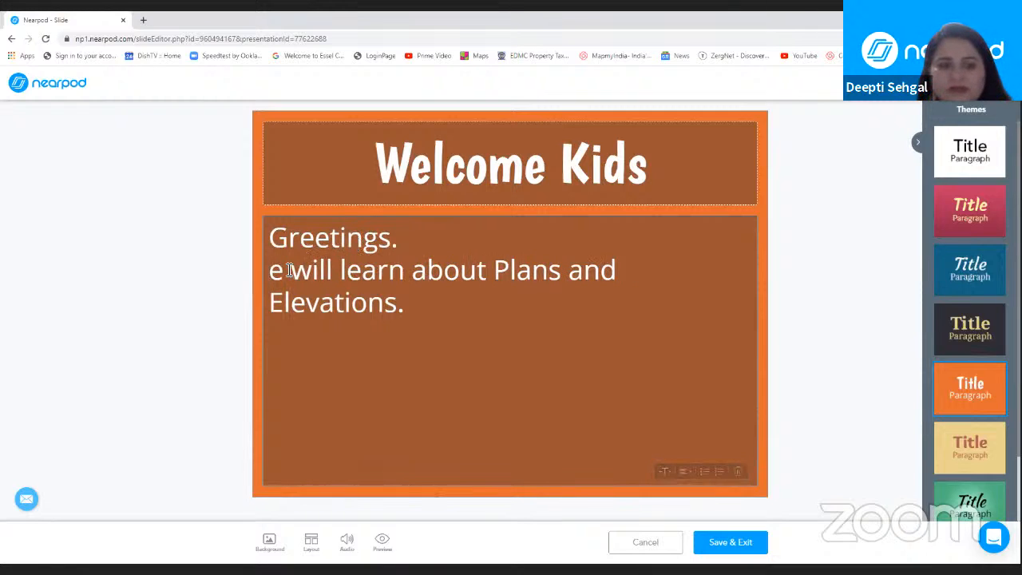
type("W")
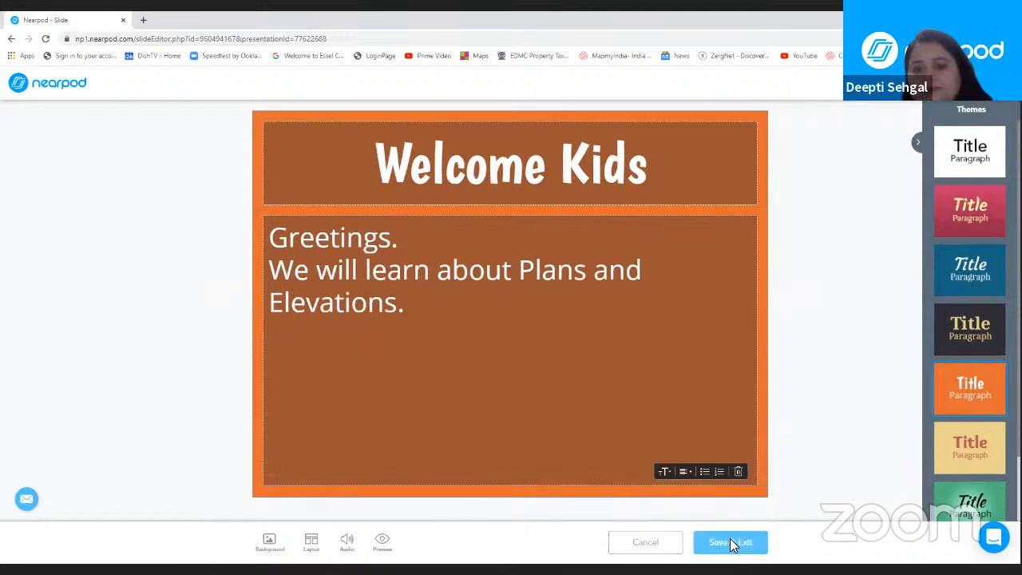
left_click(732, 544)
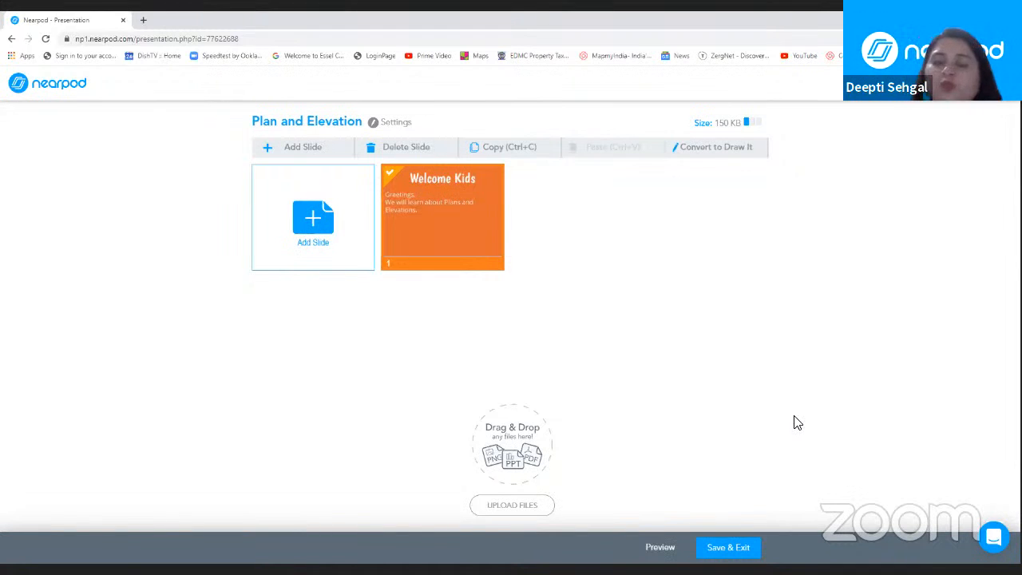
Step: Start adding a video as the lesson's next slide, with YouTube as its source
left_click(310, 222)
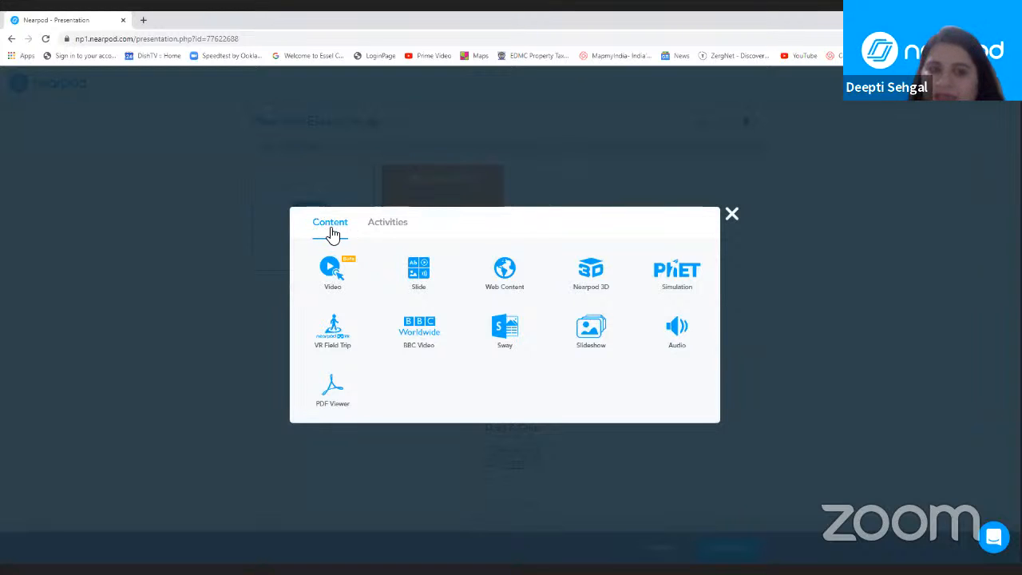
left_click(332, 275)
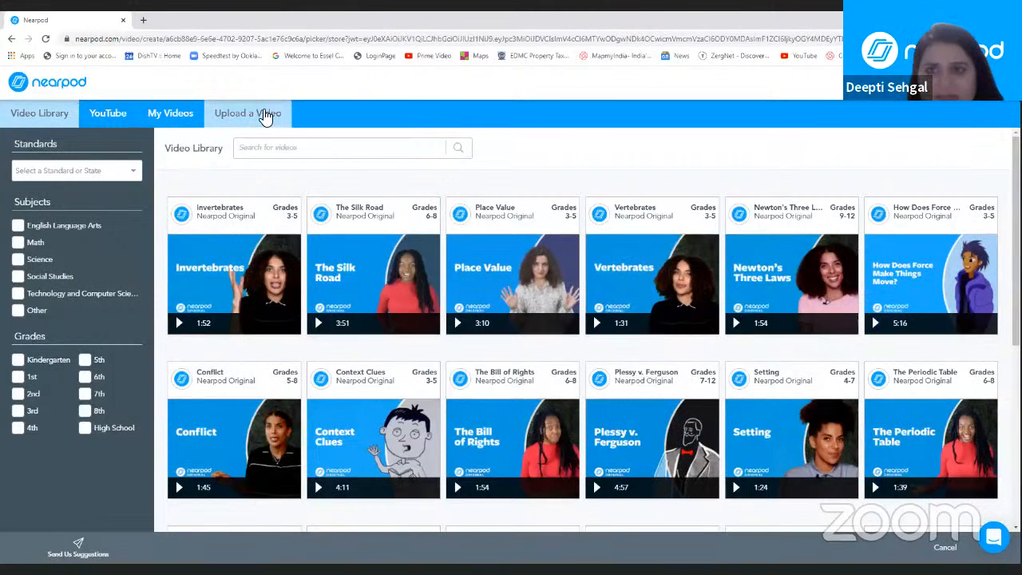
left_click(112, 117)
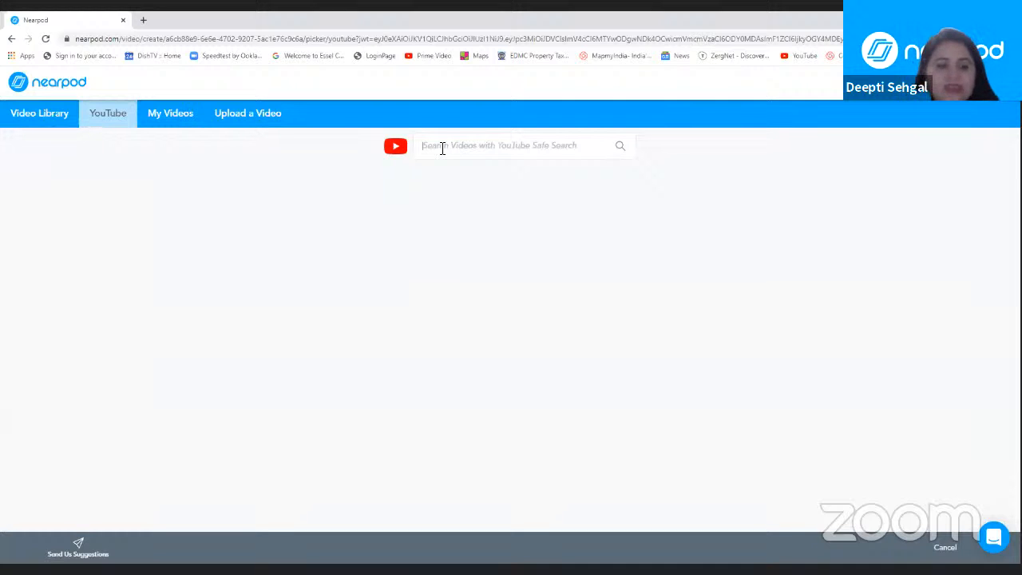
Step: Search YouTube for "vIEWING 3-DIMENSIONAL SHAPES"
type("vi")
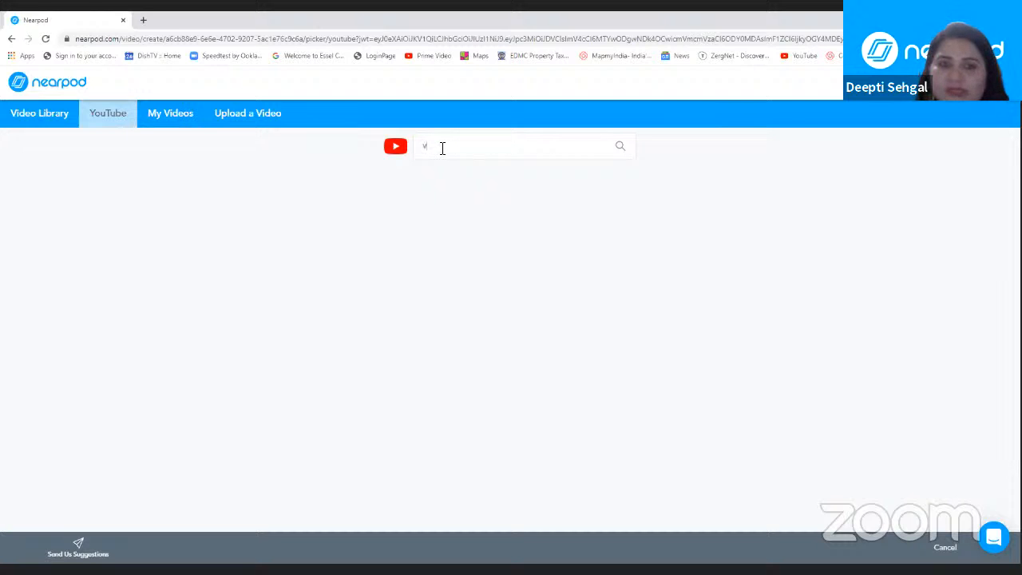
key("BackSpace")
type("vIEWING 3-")
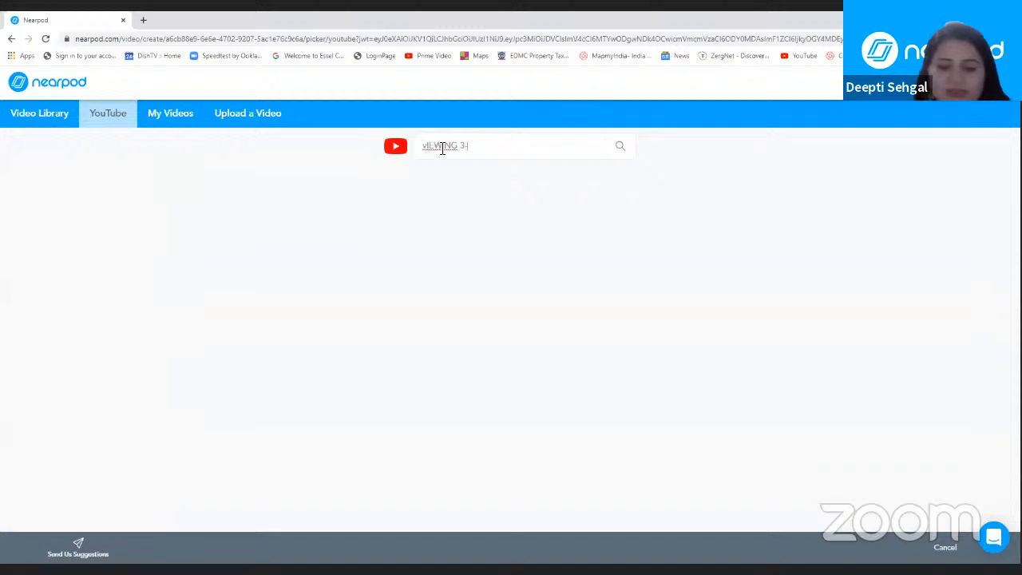
type("DIME")
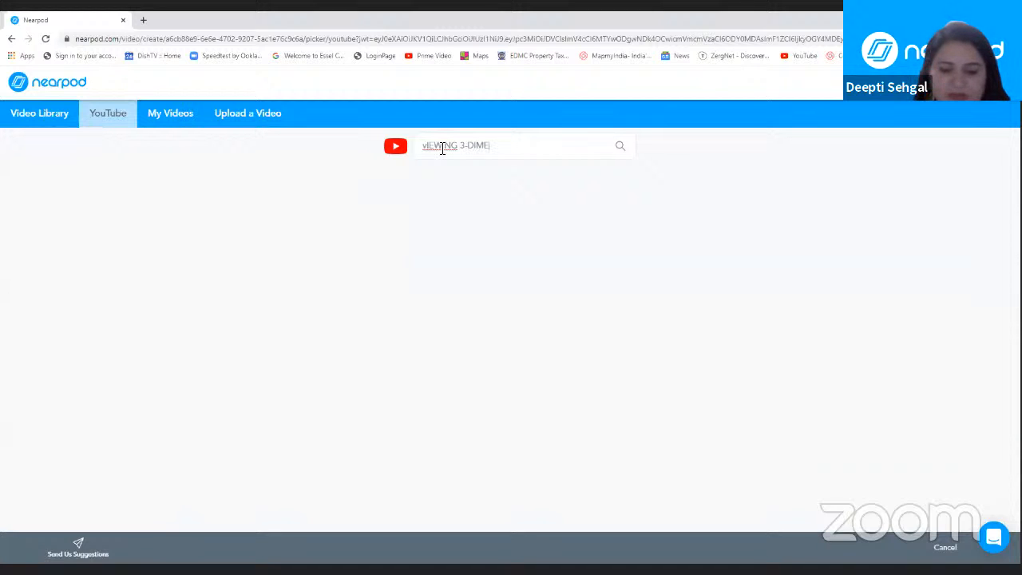
type("NSIONAL SHAPES")
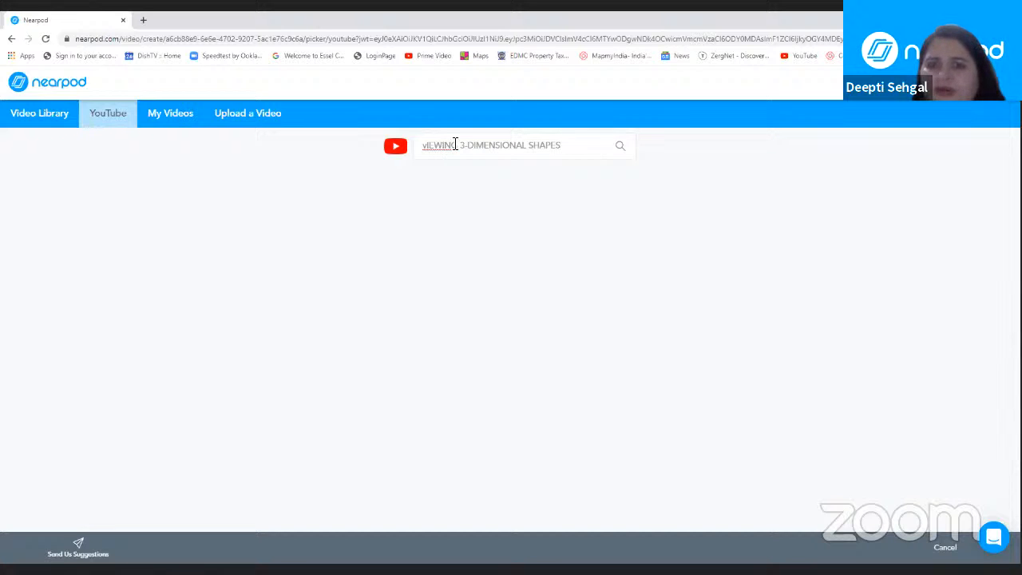
left_click(621, 147)
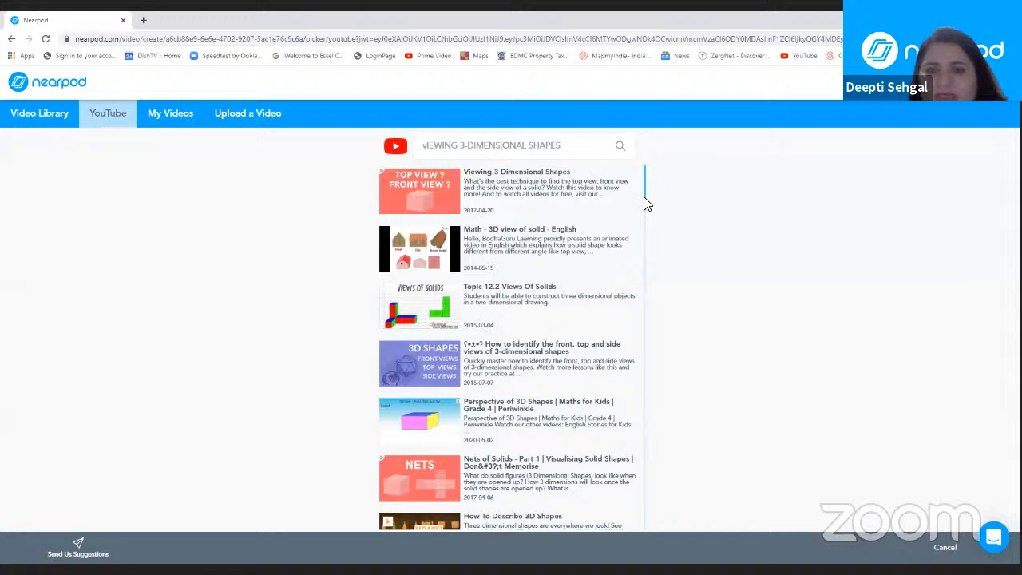
Step: Choose the video "Viewing 3 Dimensional Shapes" from the results, preview it briefly, and bring it into the interactive video editor
mouse_move(647, 207)
left_mouse_down()
mouse_move(655, 315)
mouse_move(648, 190)
left_mouse_up()
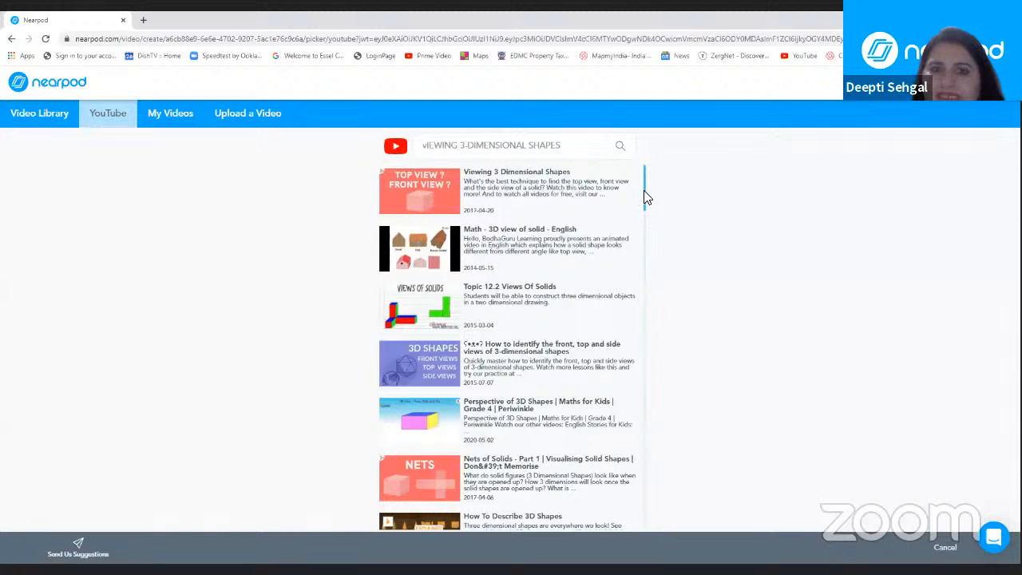
mouse_move(644, 191)
left_mouse_down()
mouse_move(645, 201)
mouse_move(646, 190)
left_mouse_up()
scroll(645, 196, "down", 3)
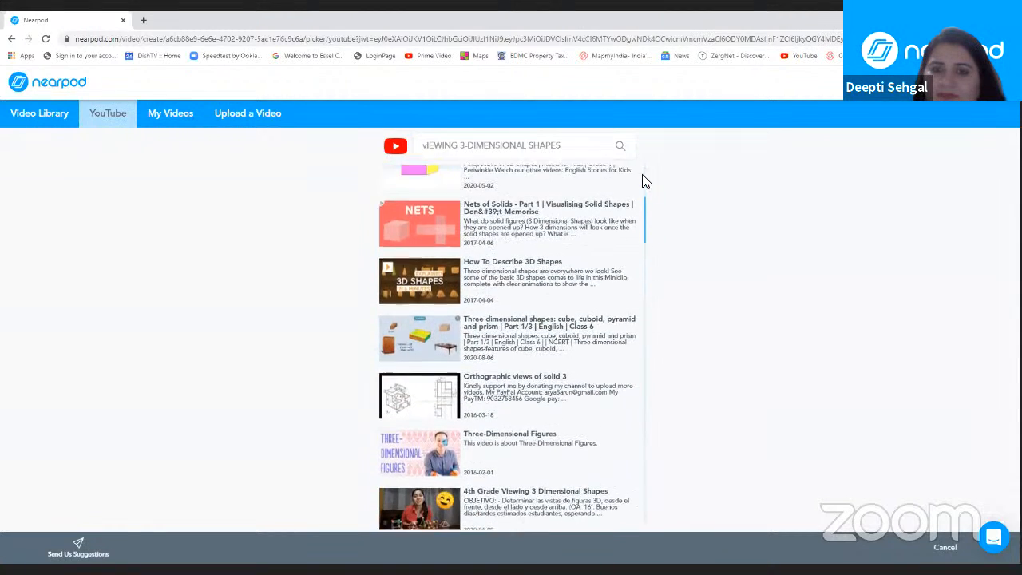
scroll(645, 181, "up", 3)
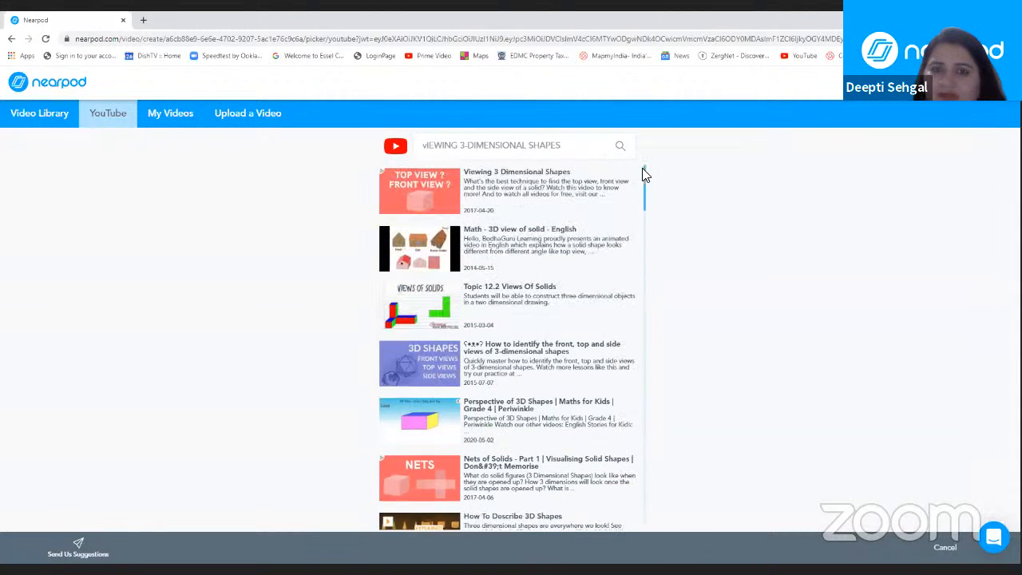
left_click(430, 195)
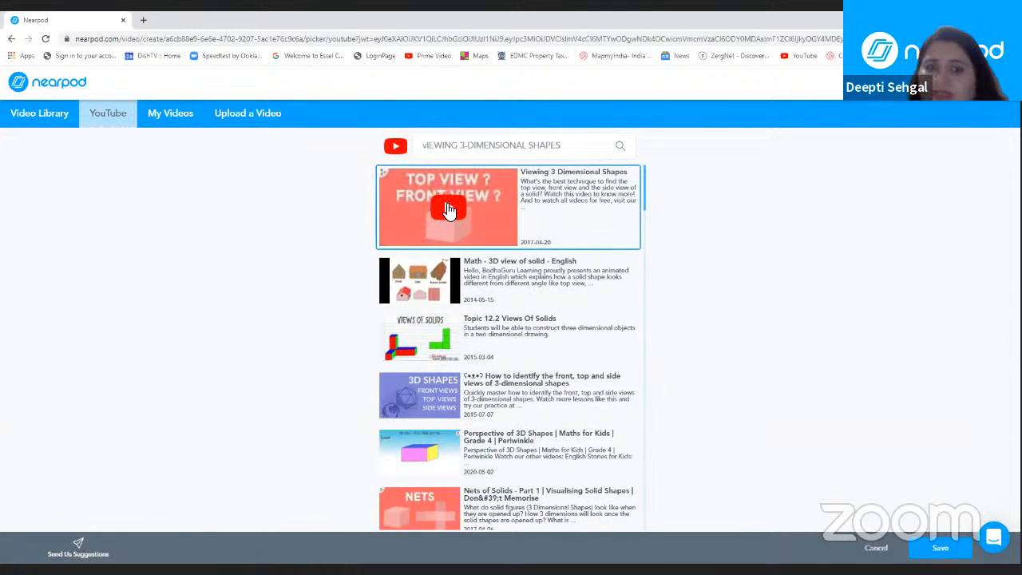
left_click(449, 209)
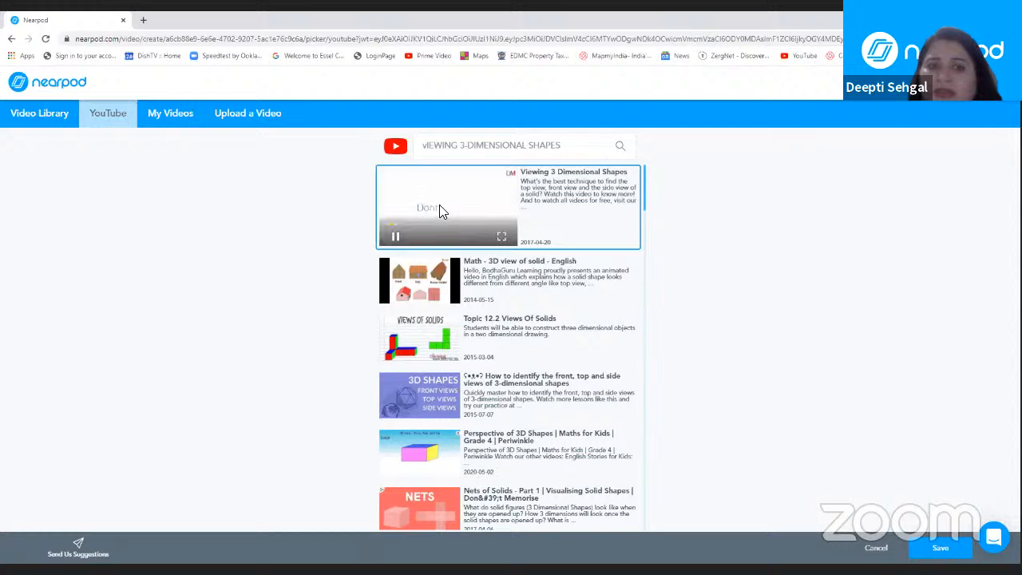
left_click(395, 237)
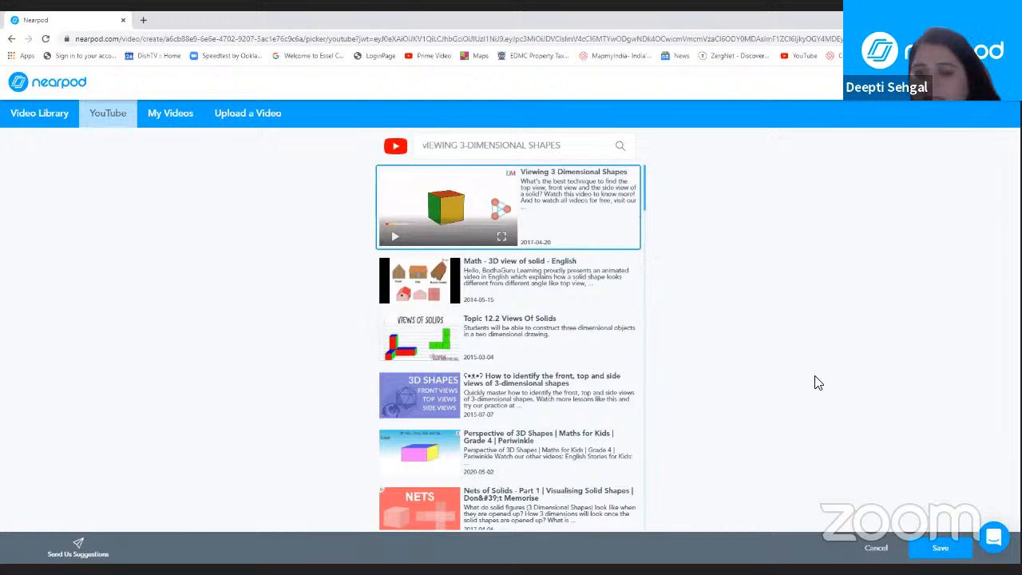
left_click(939, 550)
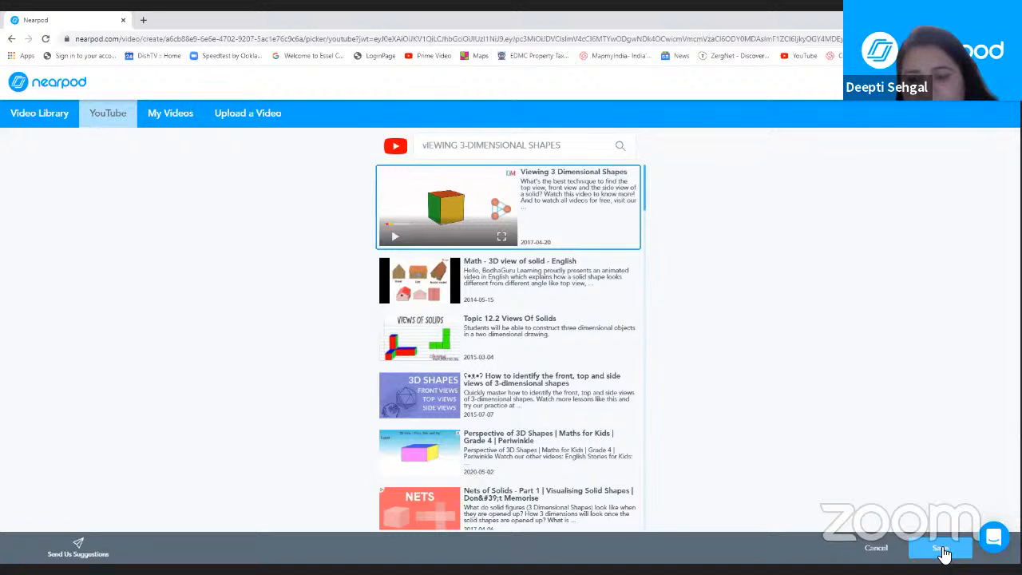
left_click(943, 553)
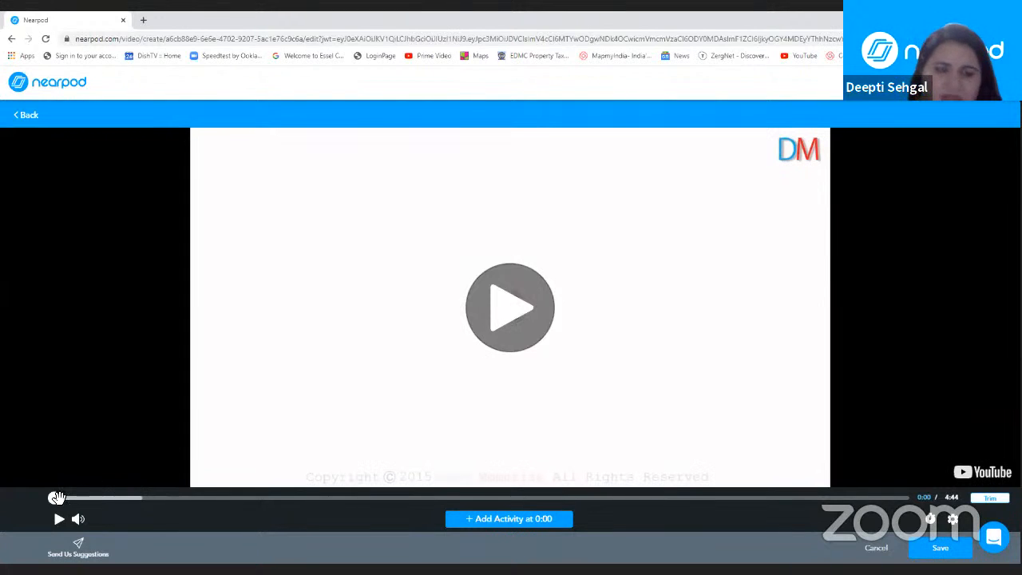
Step: Advance the video to 0:51, pause it, and add an Open Ended Question activity at that point
left_click_drag(56, 497, 174, 497)
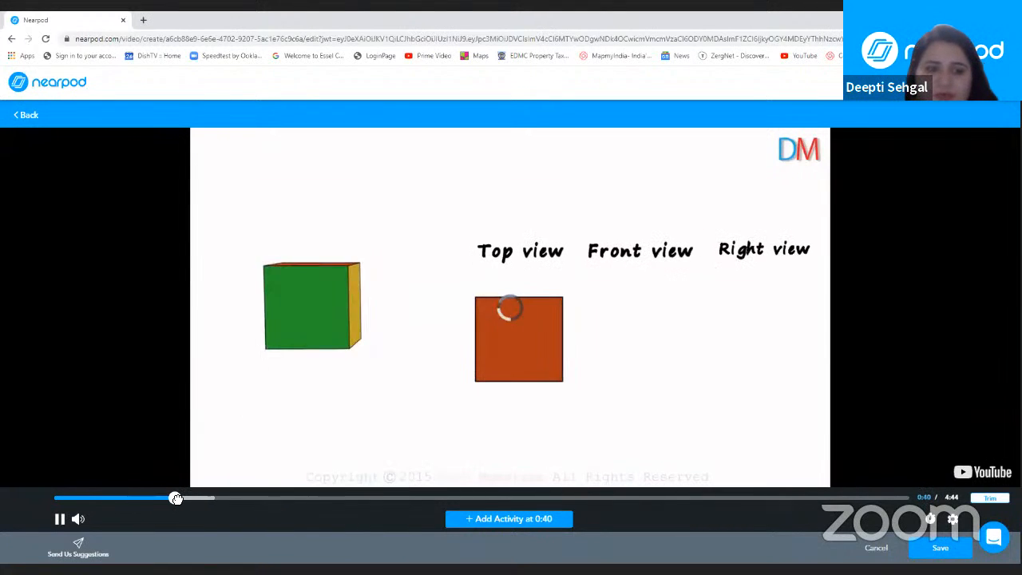
left_click(58, 518)
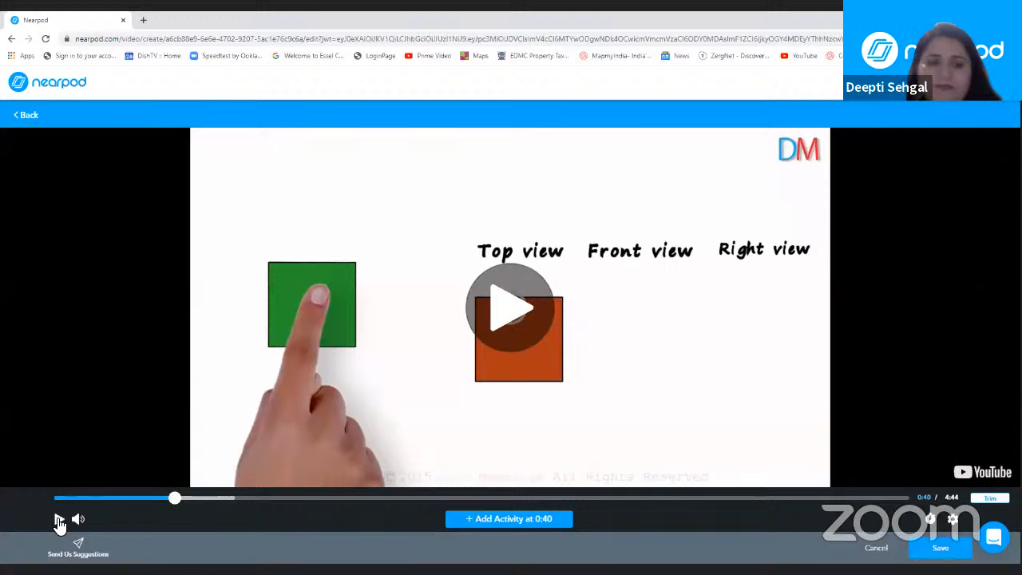
left_click(57, 519)
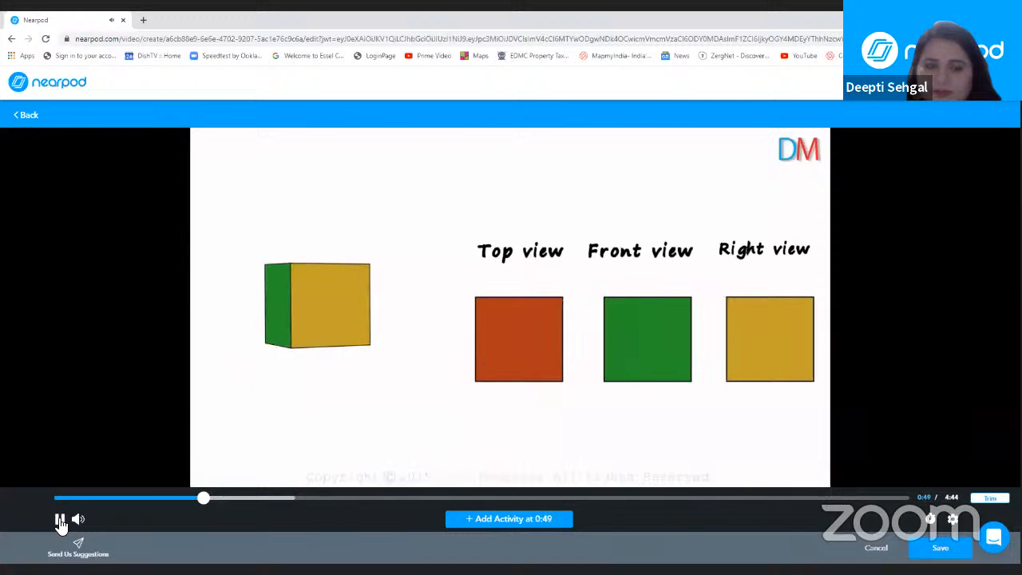
left_click(60, 520)
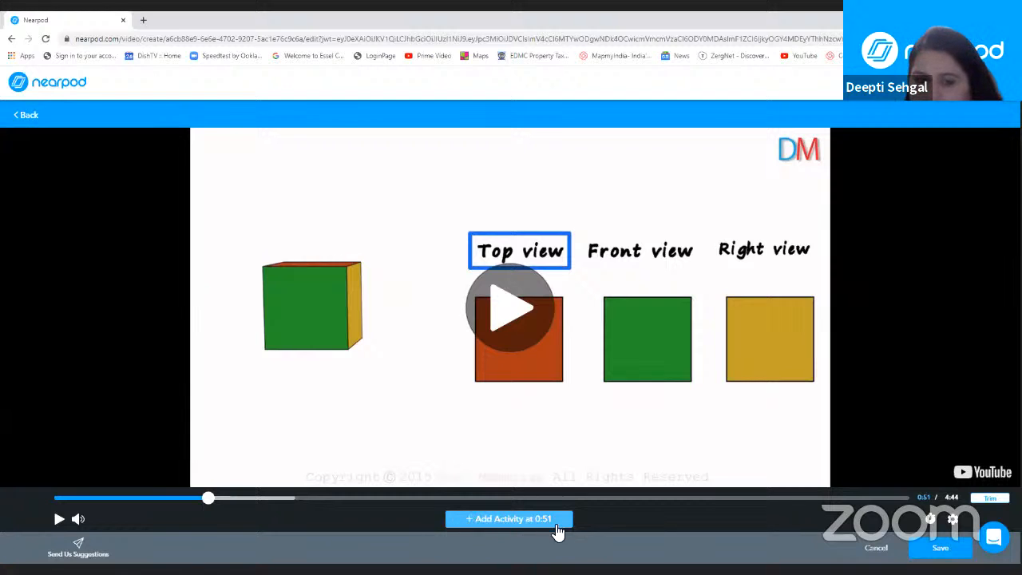
left_click(504, 520)
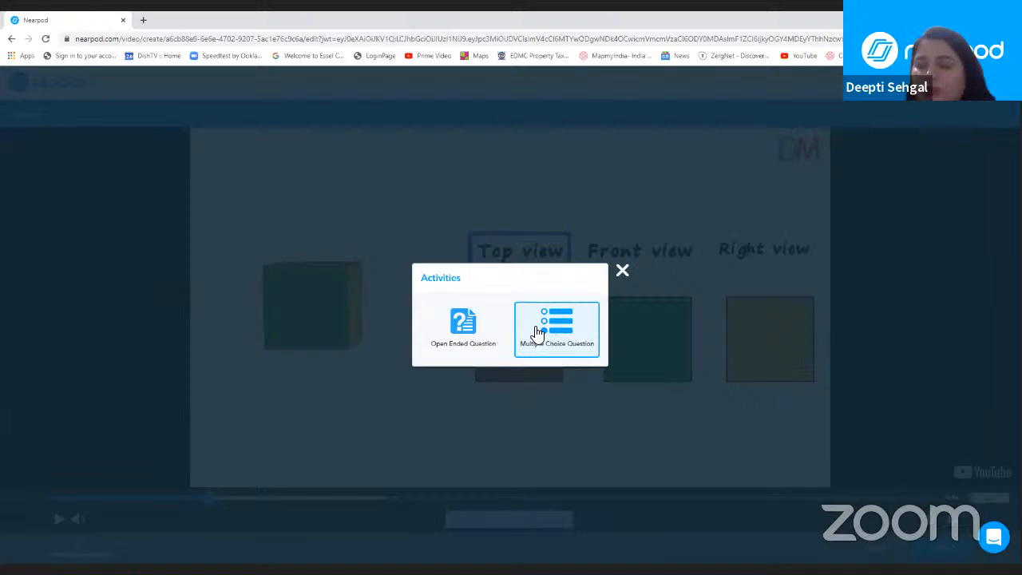
left_click(460, 347)
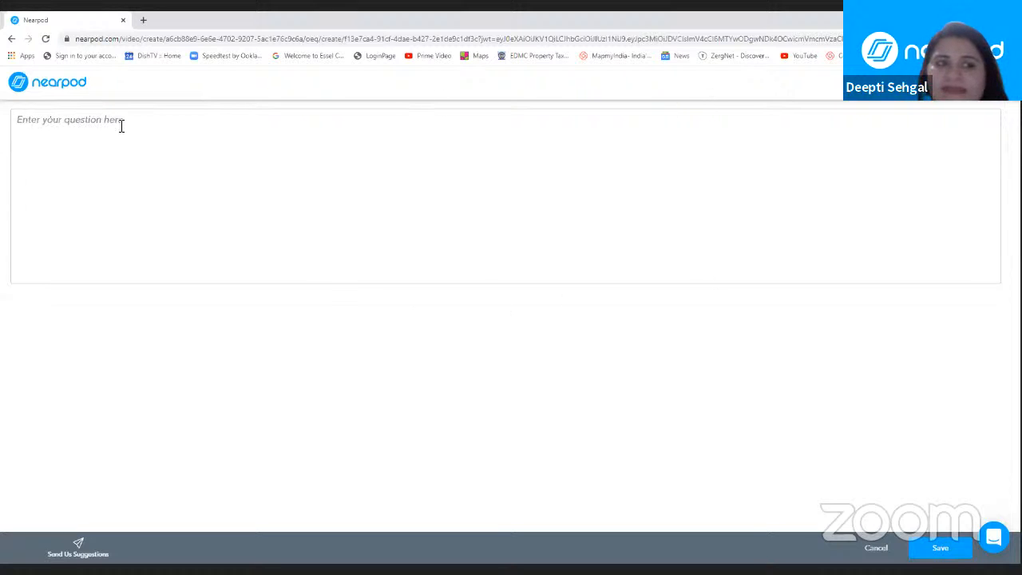
Step: Enter the question "Which other solid shape will look same from all sides?" for the Open Ended Question and save it
left_click(24, 121)
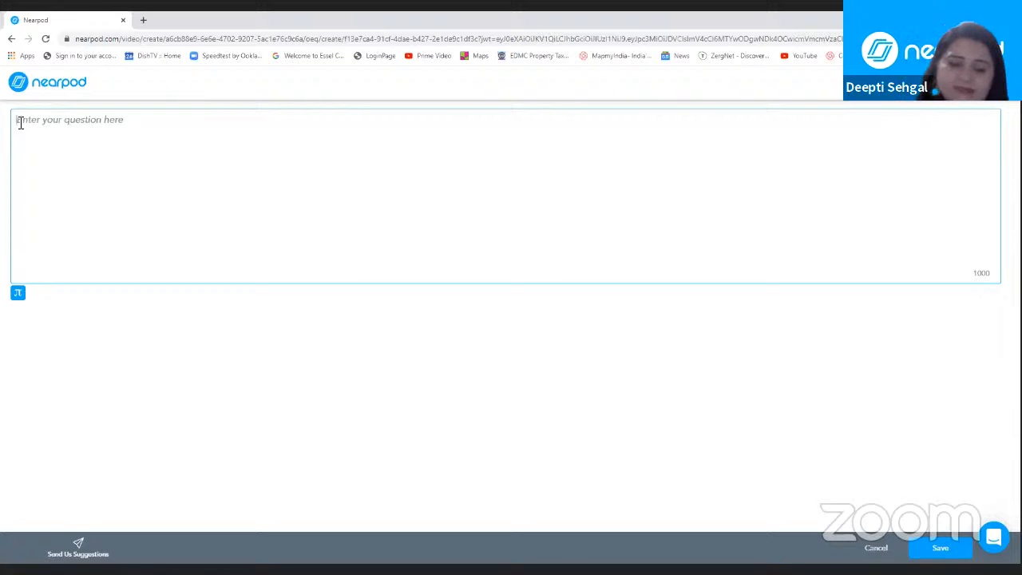
type("Wh")
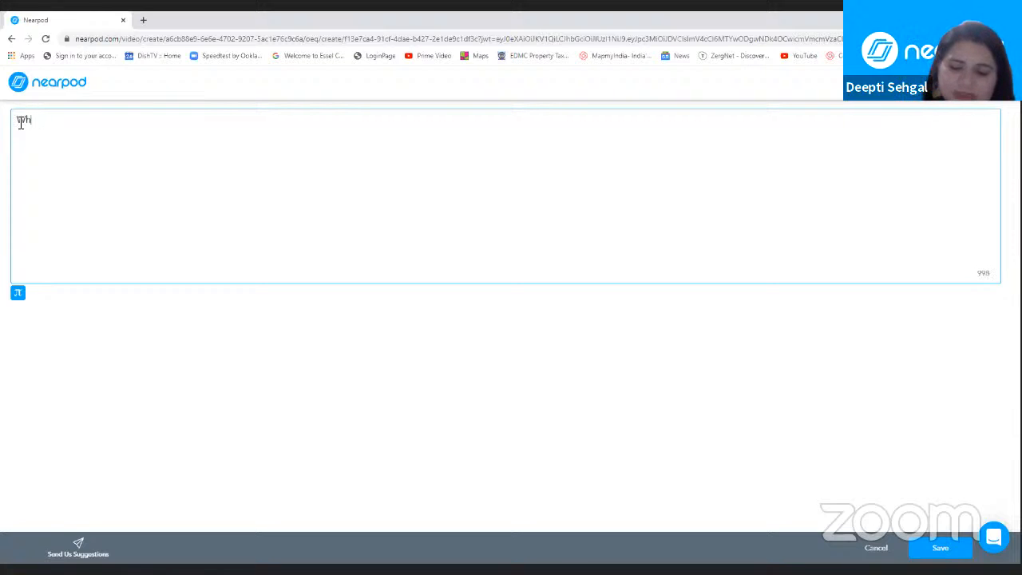
type("ich othe")
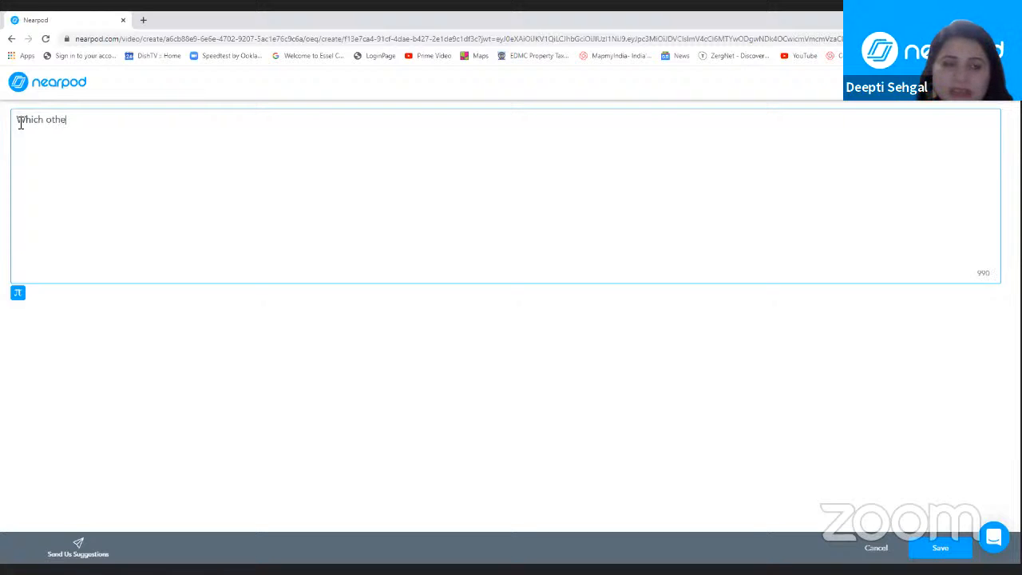
type("r solid ")
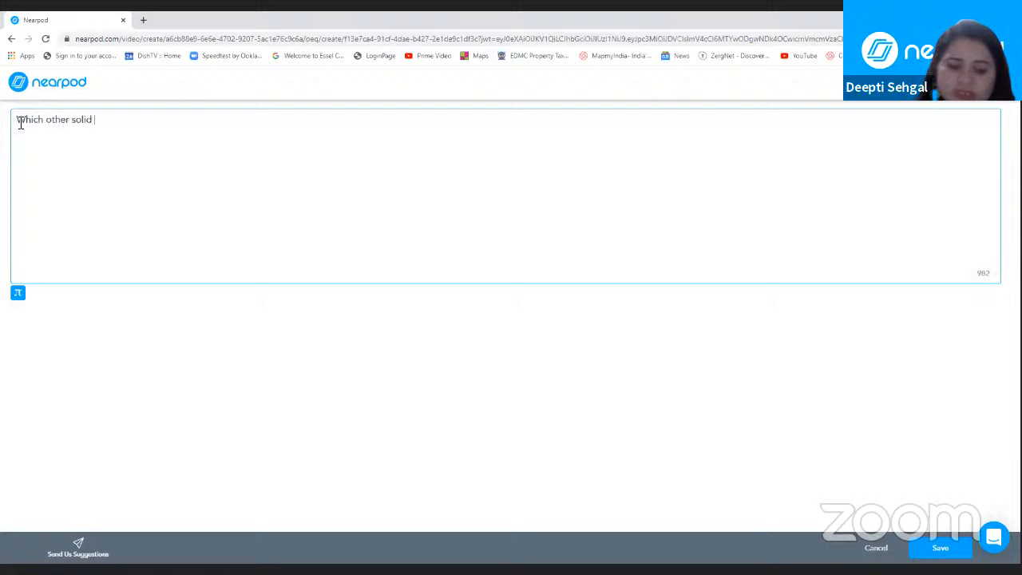
type("shape wou")
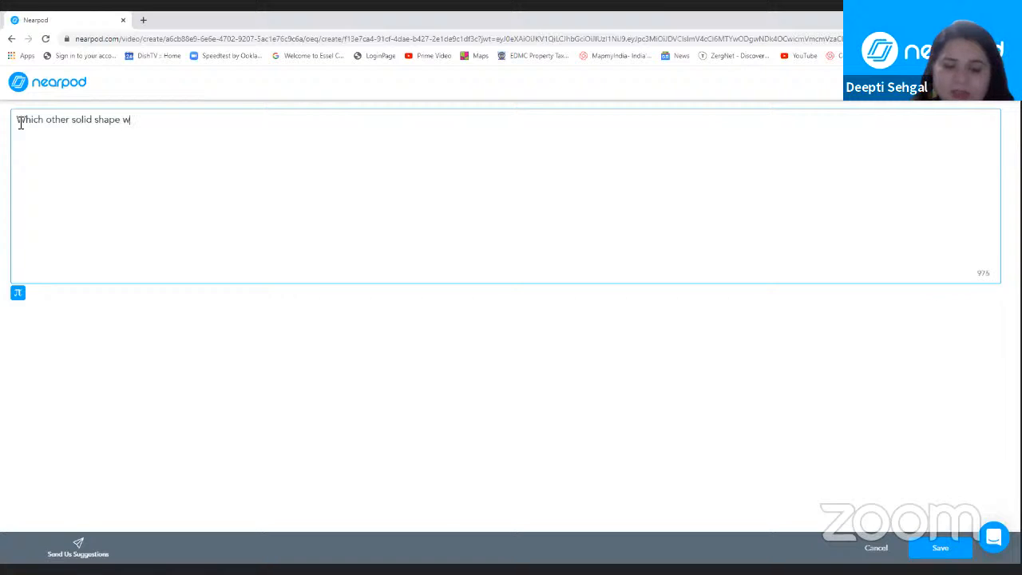
key("BackSpace")
key("BackSpace")
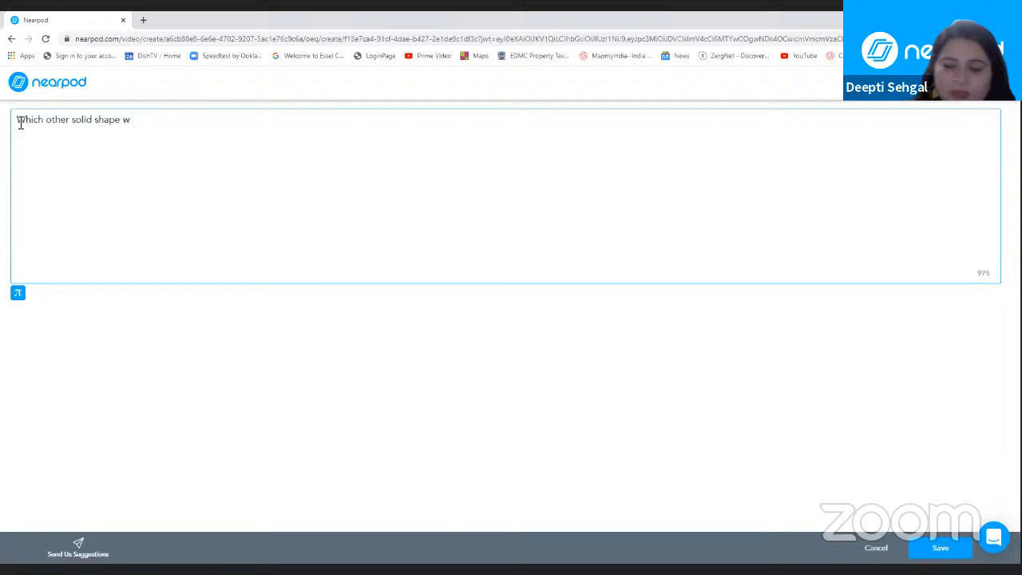
type("ill look ")
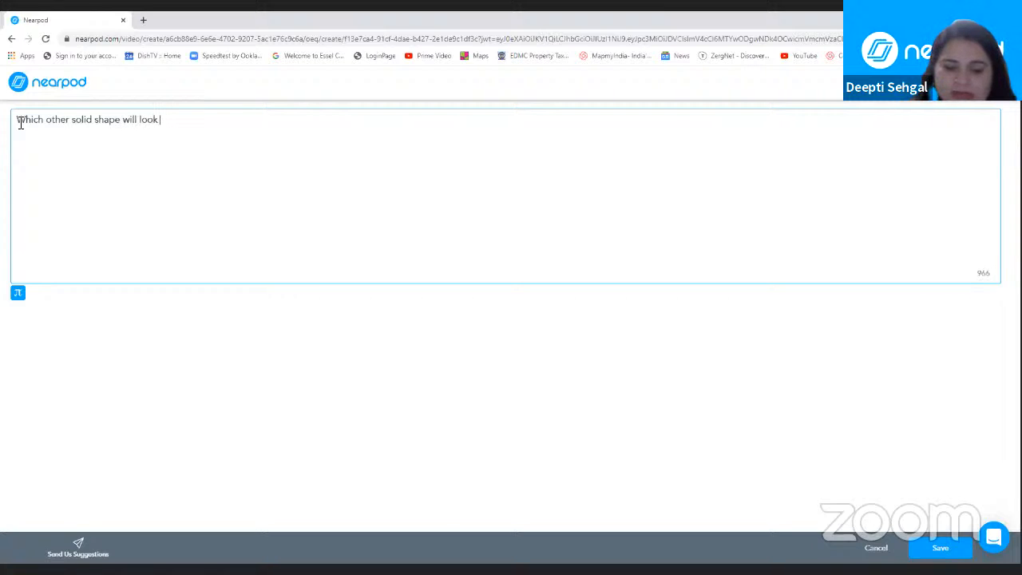
type("same fr")
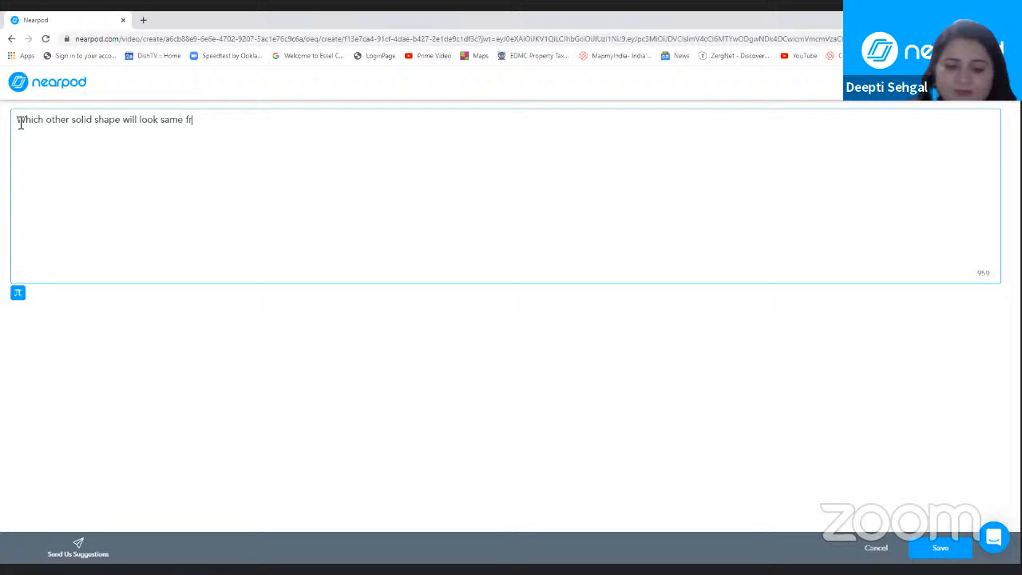
type("om all")
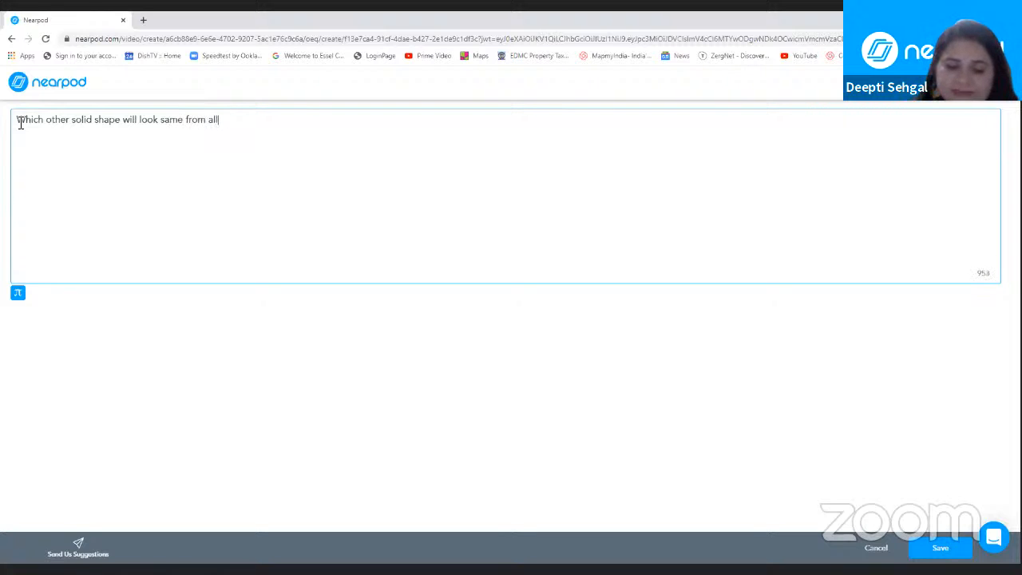
type(" sides?")
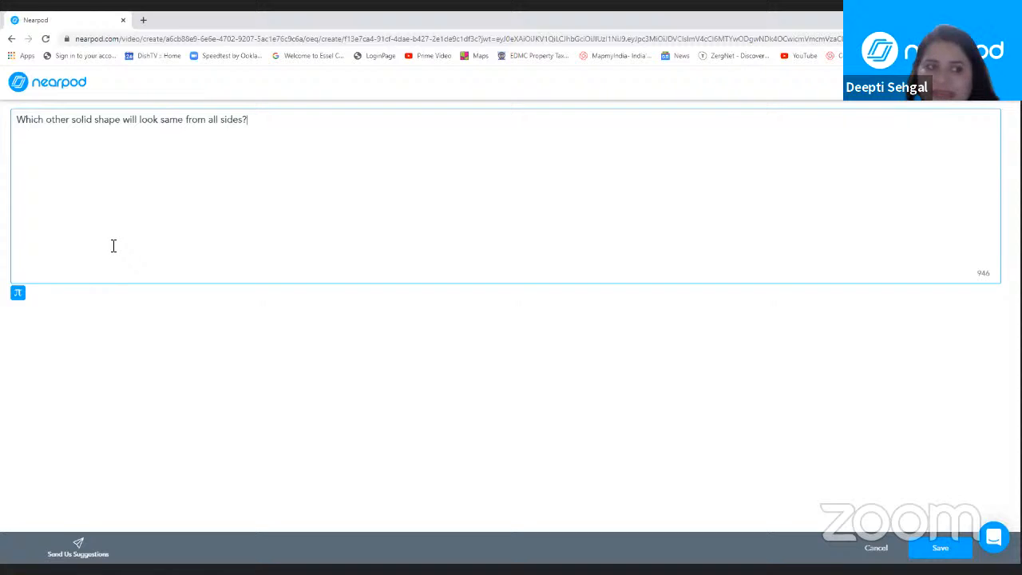
left_click(943, 551)
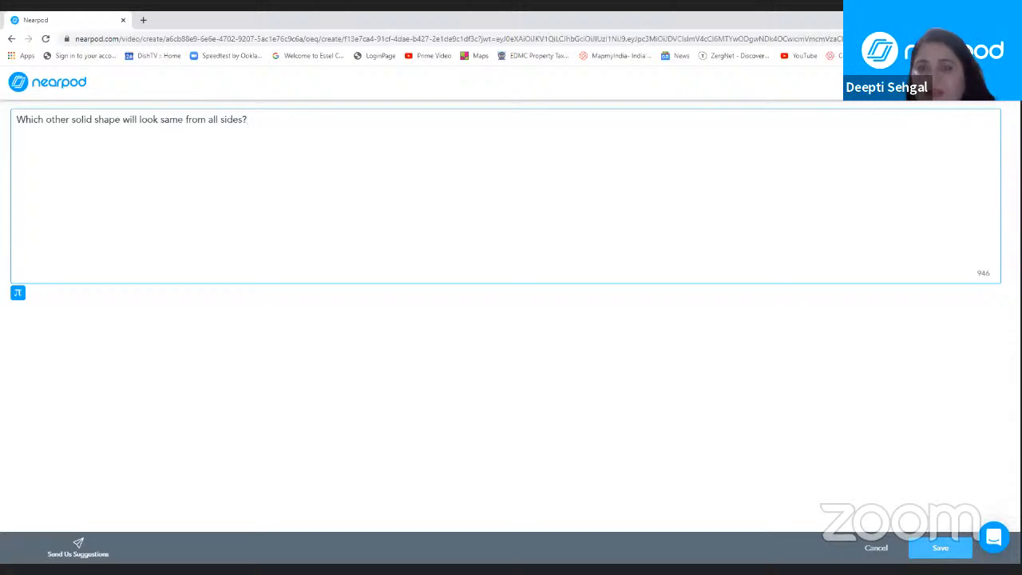
left_click(940, 550)
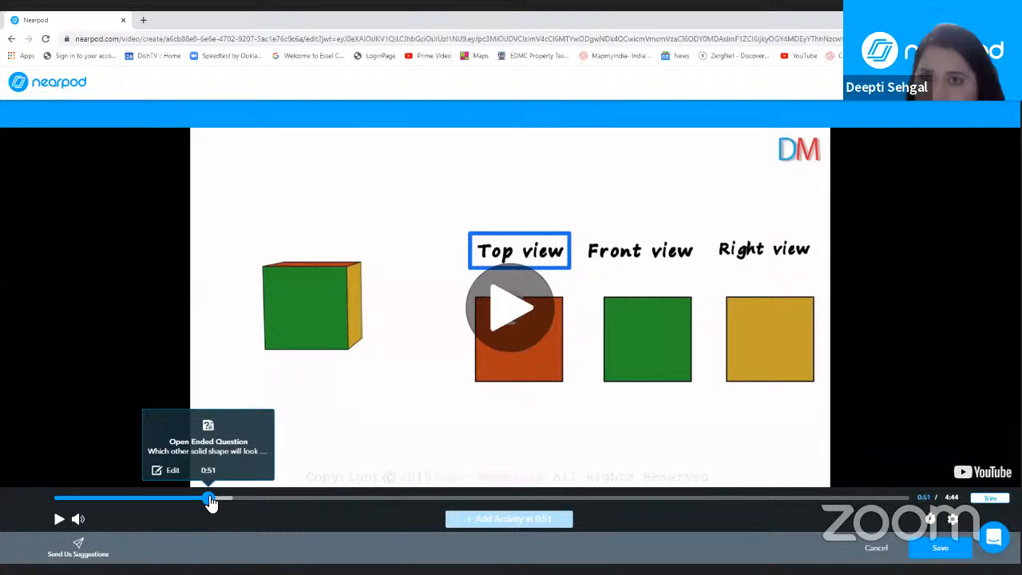
Step: Move the Open Ended Question marker on the video timeline to 0:53 and back to 0:51
mouse_move(209, 500)
left_mouse_down()
mouse_move(130, 500)
mouse_move(313, 501)
mouse_move(217, 493)
left_mouse_up()
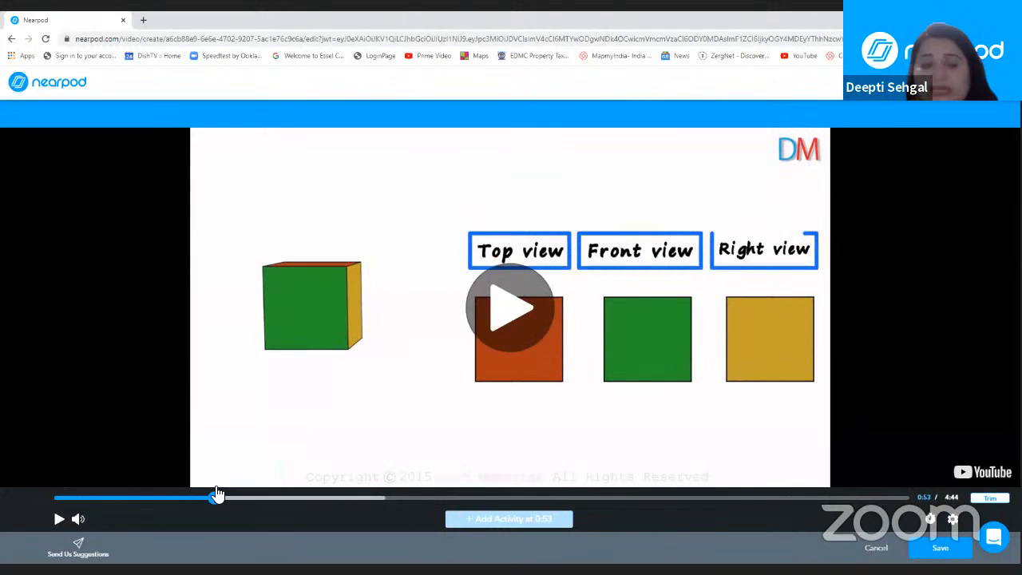
mouse_move(217, 501)
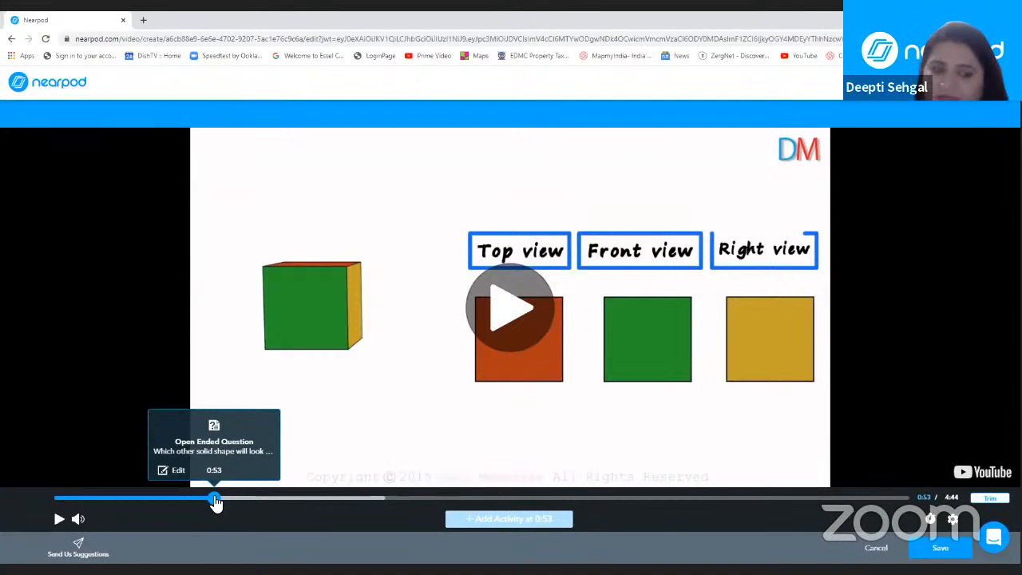
left_click_drag(216, 500, 209, 500)
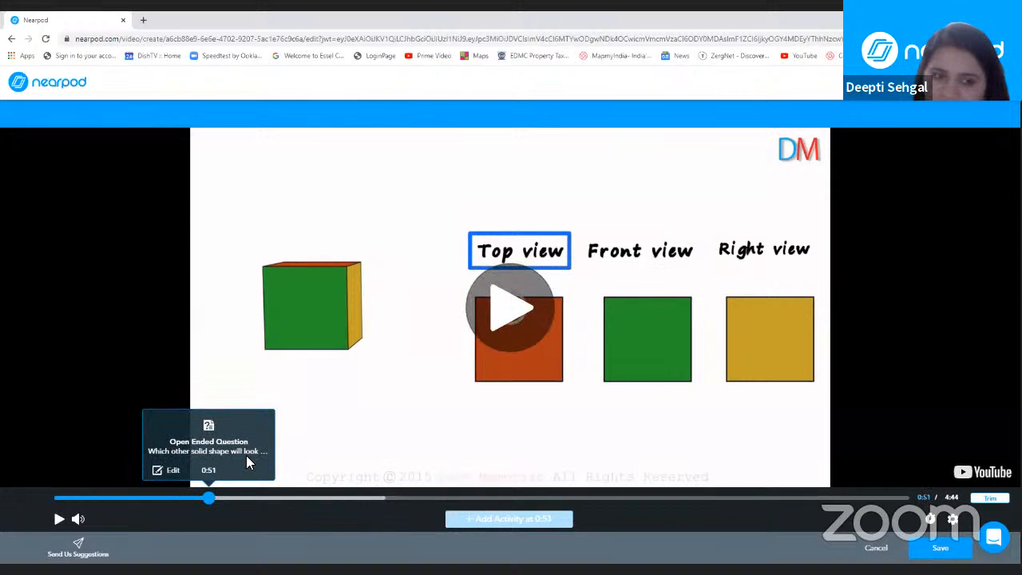
Step: Reopen the Open Ended Question for review, save it unchanged, and save the interactive video into the lesson
left_click(169, 471)
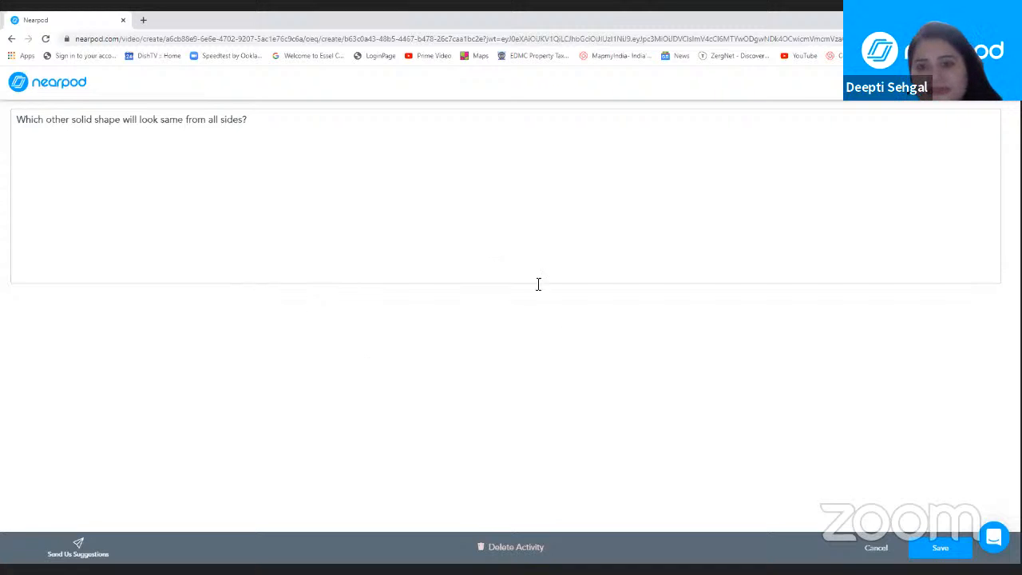
left_click(938, 550)
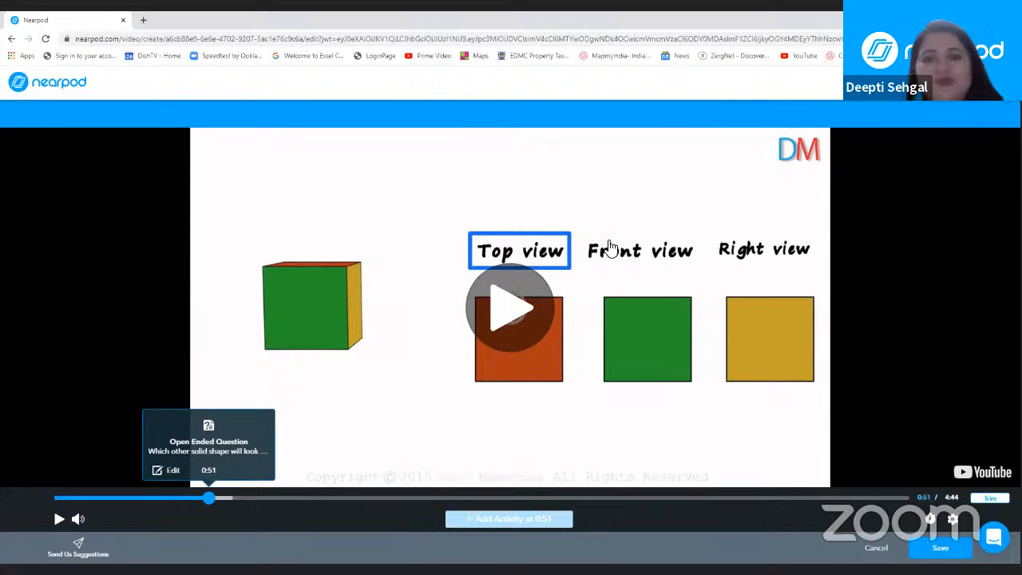
left_click(940, 551)
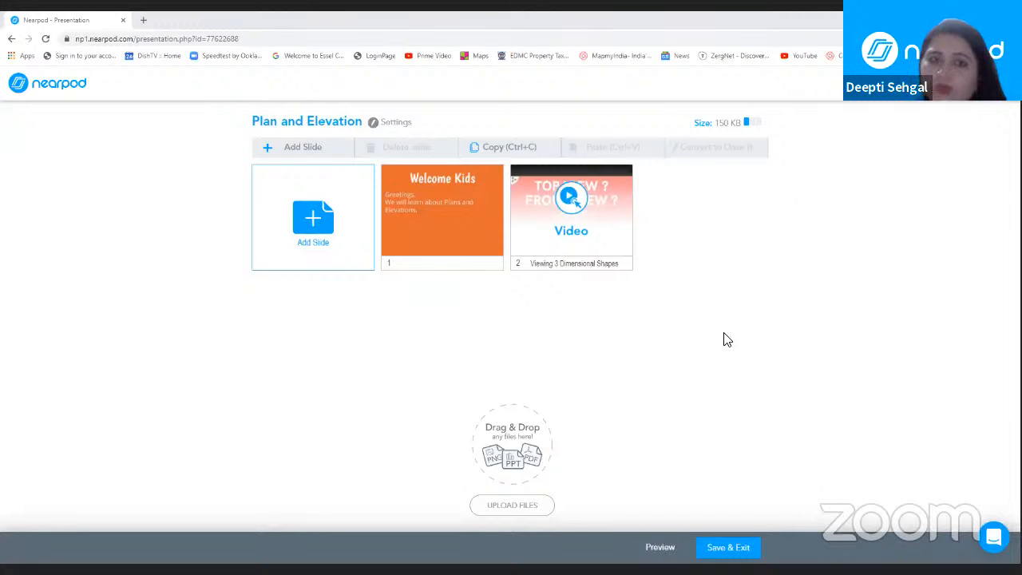
Step: Add a Draw It activity as the lesson's next slide
left_click(319, 221)
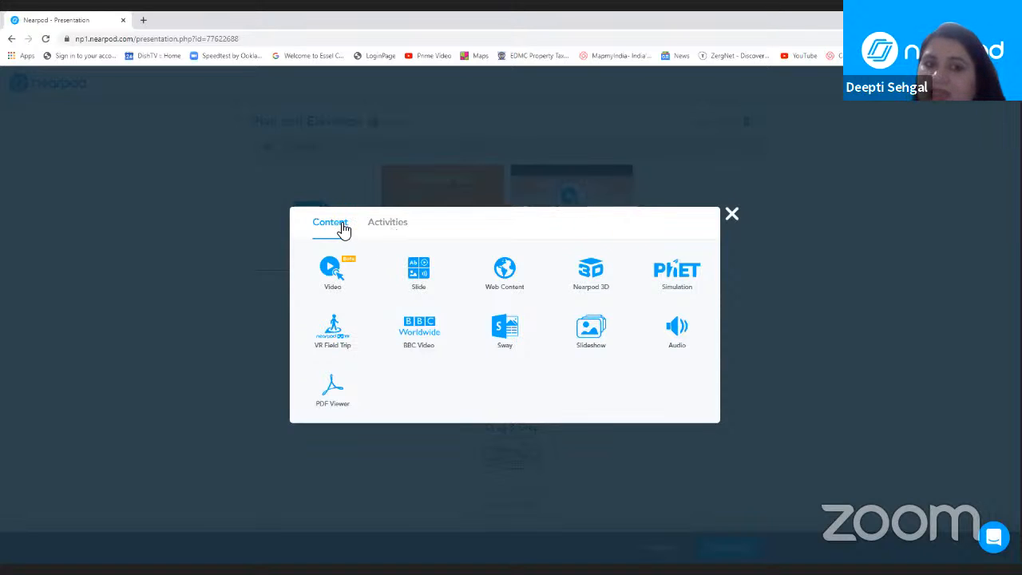
left_click(384, 230)
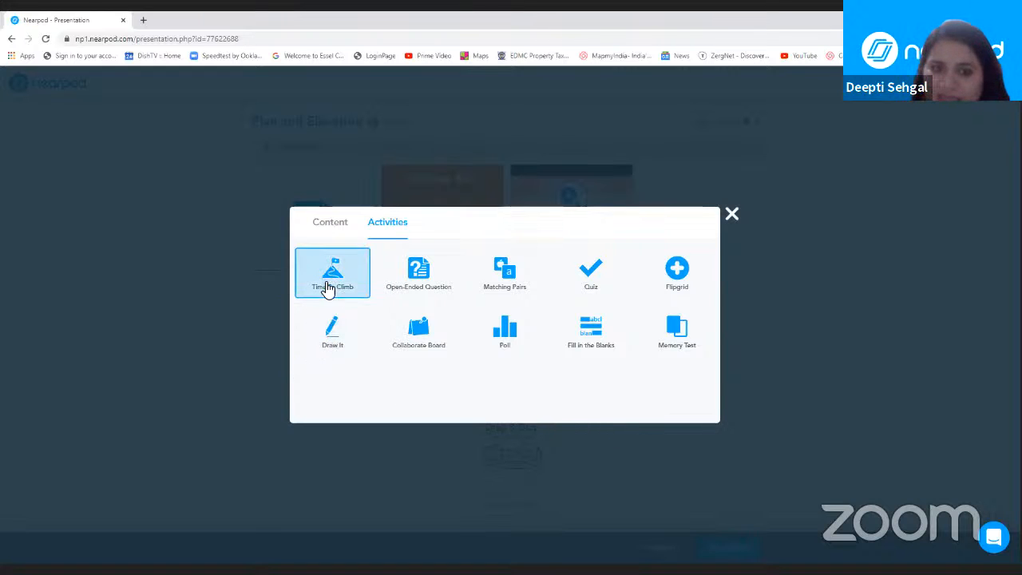
left_click(329, 336)
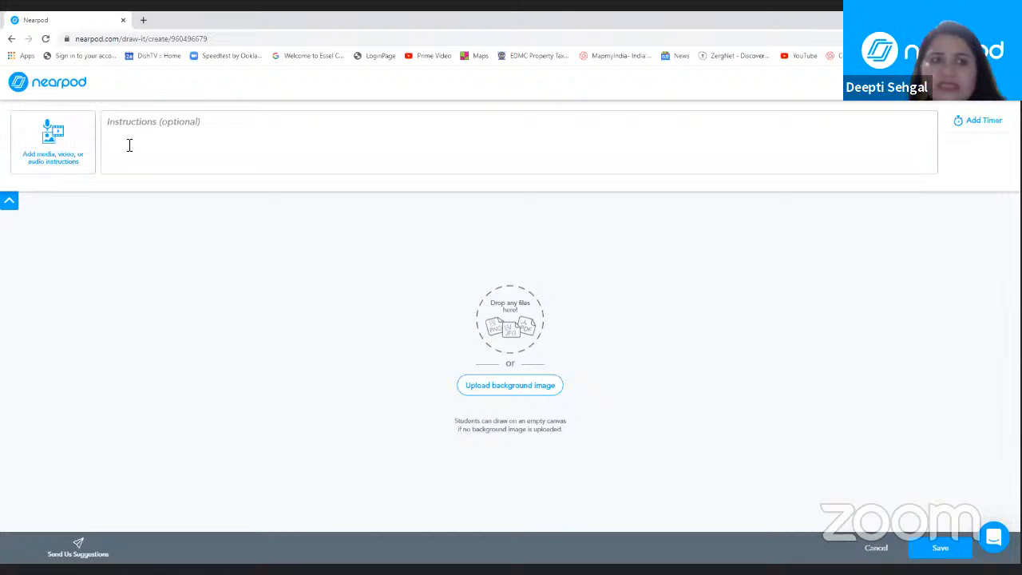
Step: Enter the Draw It instructions "Highlight the top view of the given cube with any colour."
left_click(112, 124)
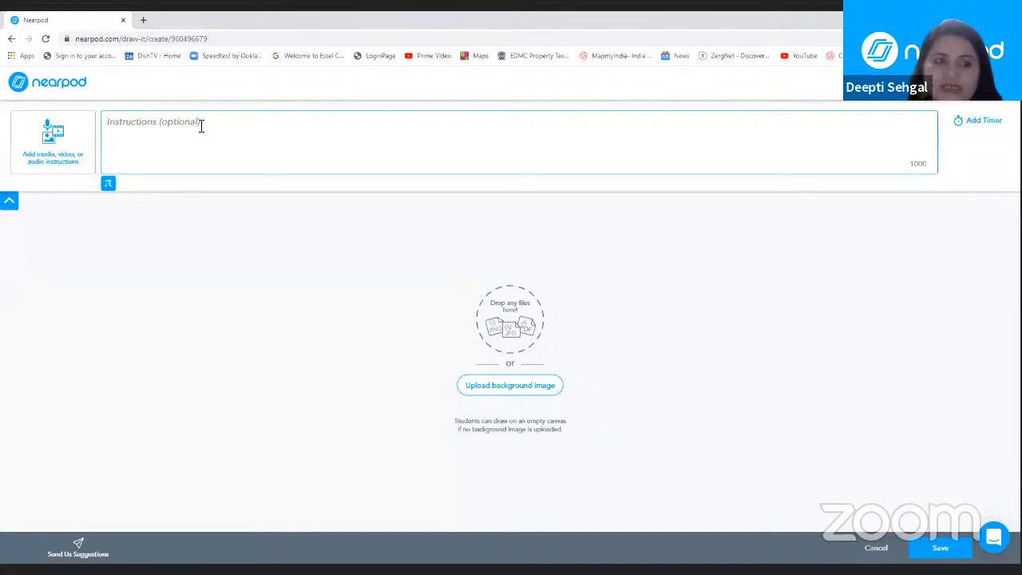
type("Hi")
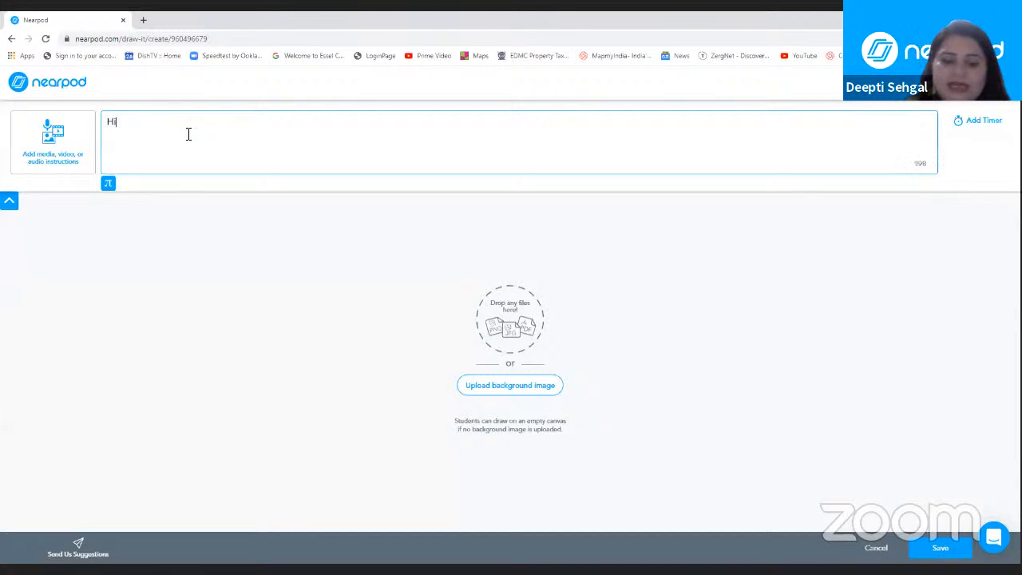
type("ghlight ")
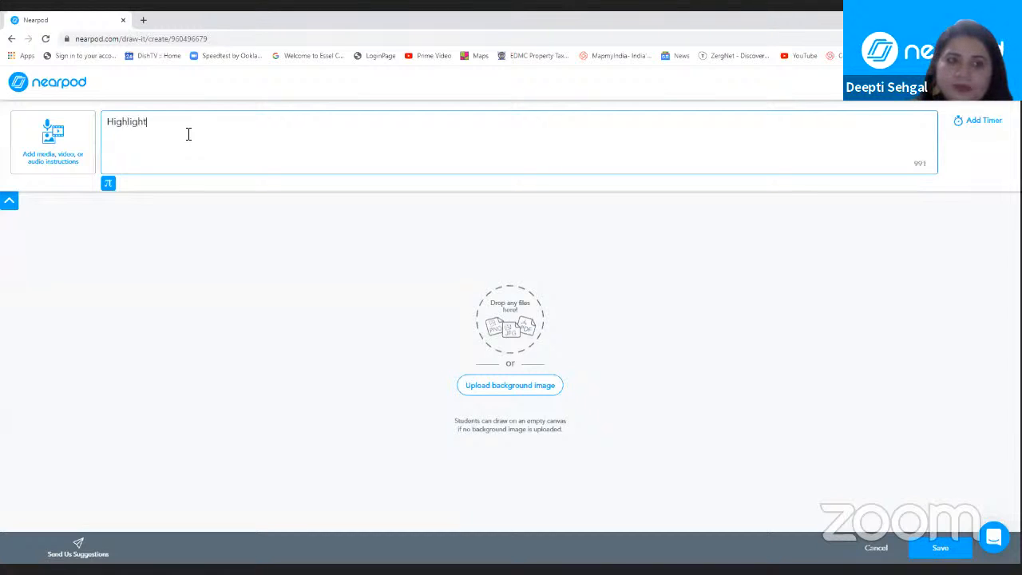
type("the ")
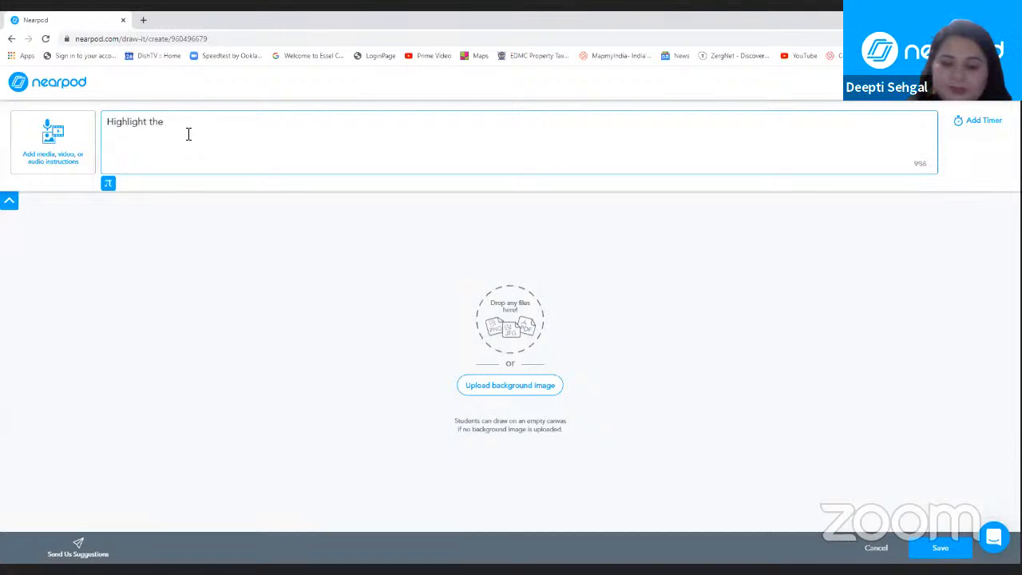
type("top v")
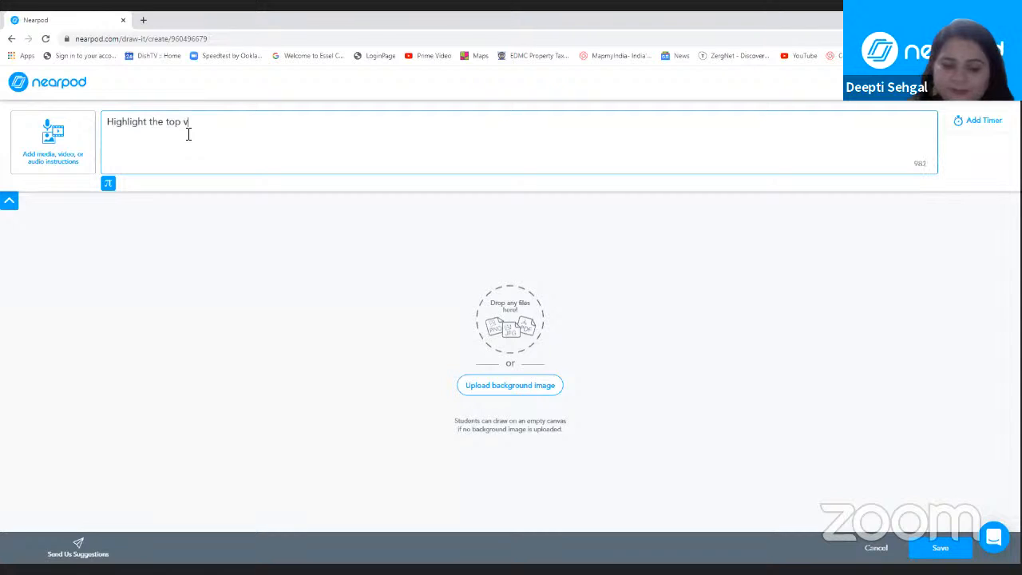
type("iew of ")
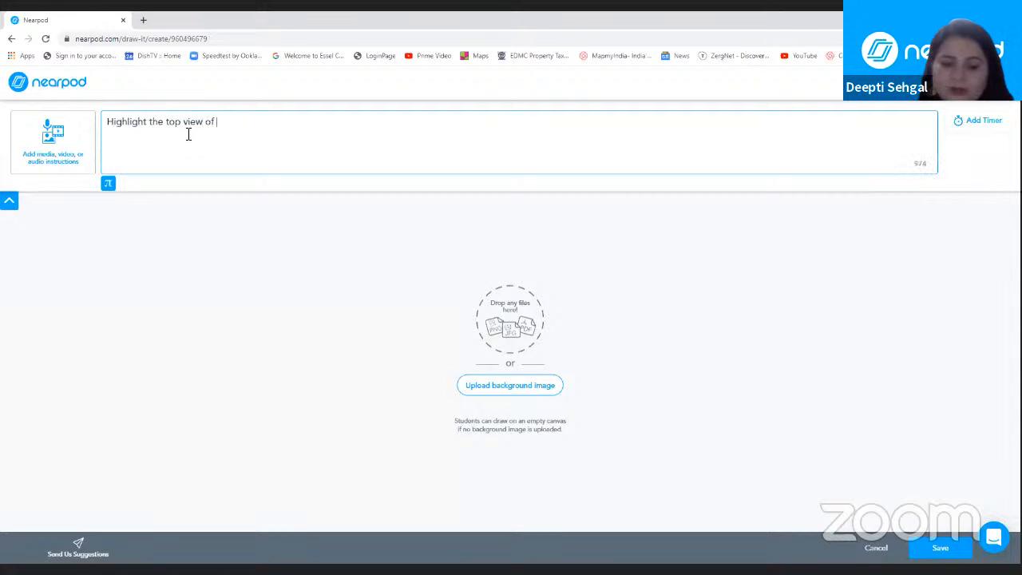
type("the giv")
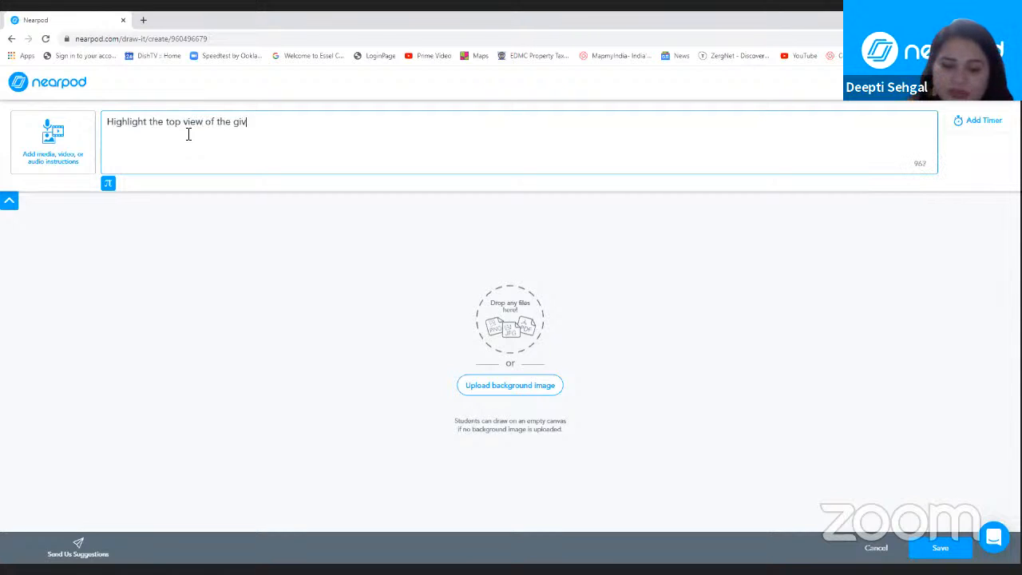
type("en cube ")
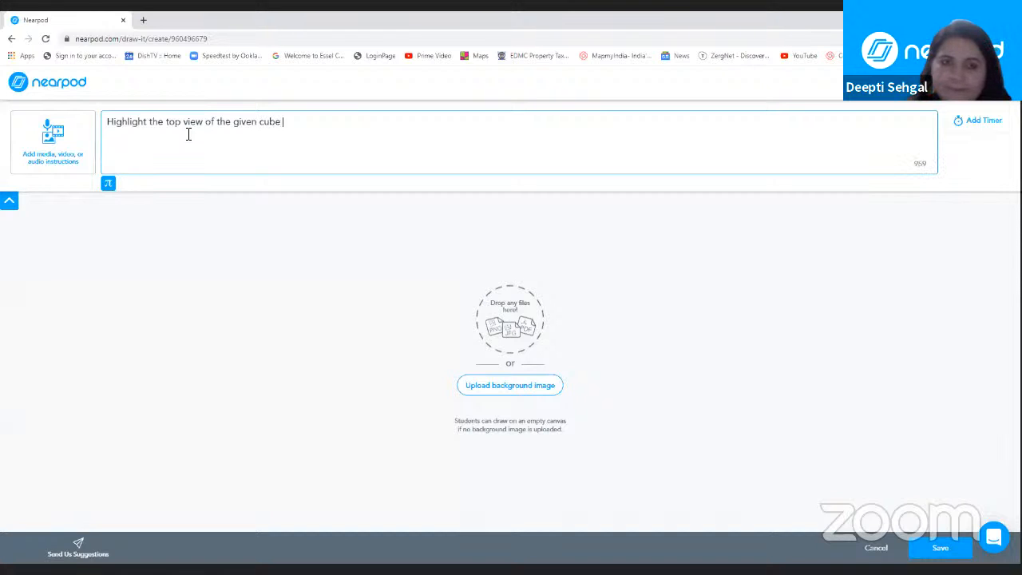
type("with")
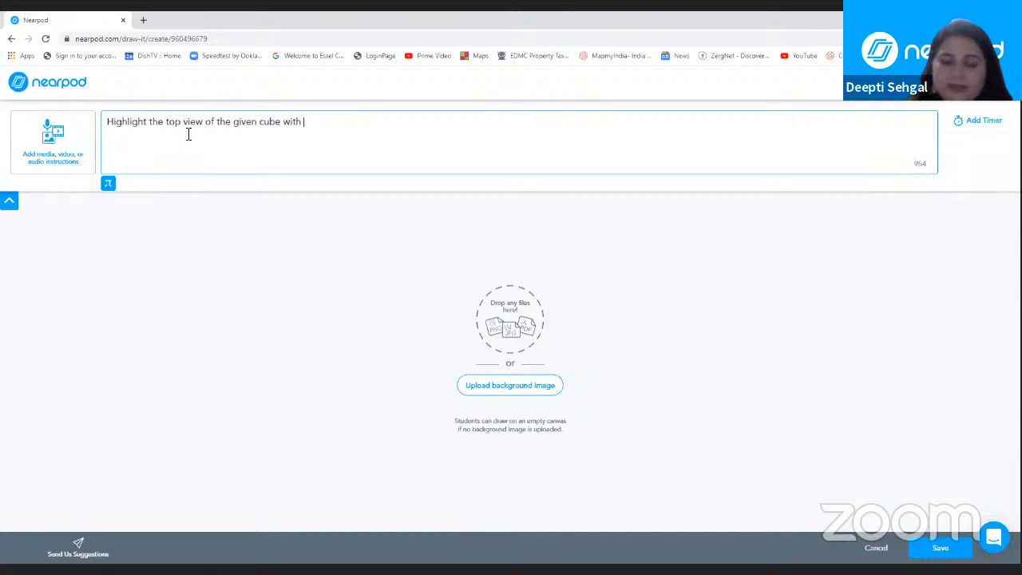
type(" any ")
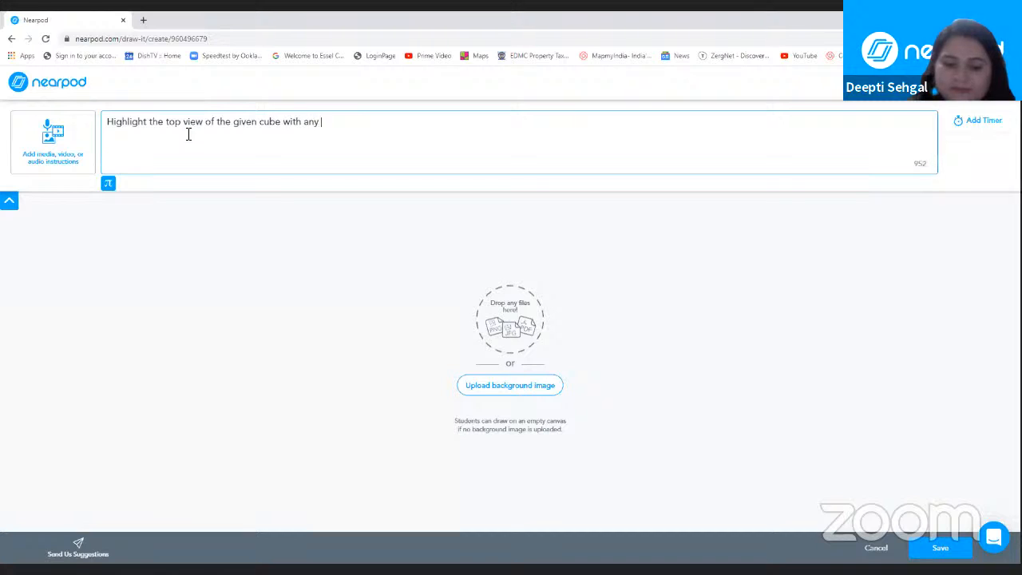
type("colour.")
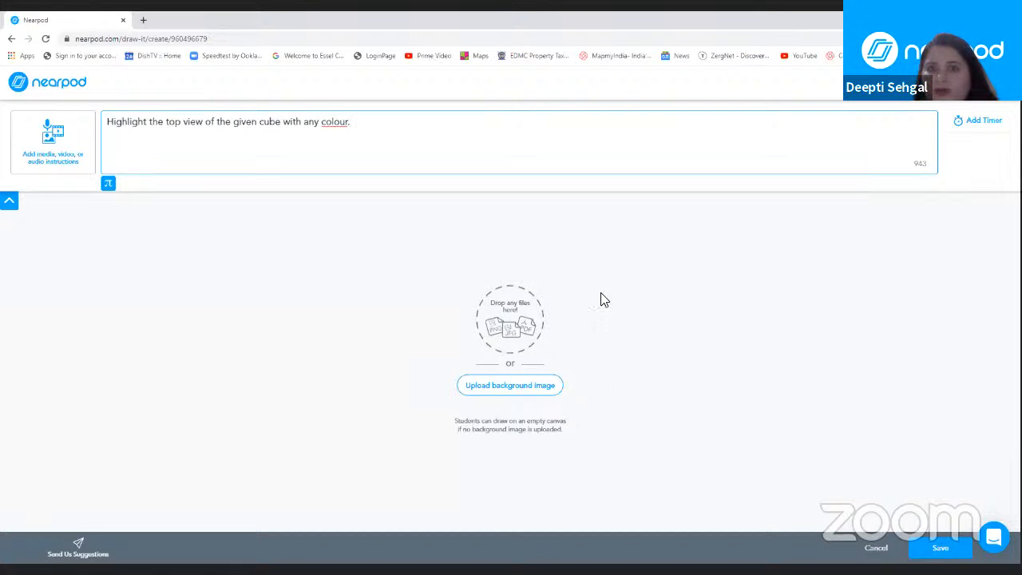
Step: Search the web for a Draw It background image with "cube black and white"
left_click(515, 388)
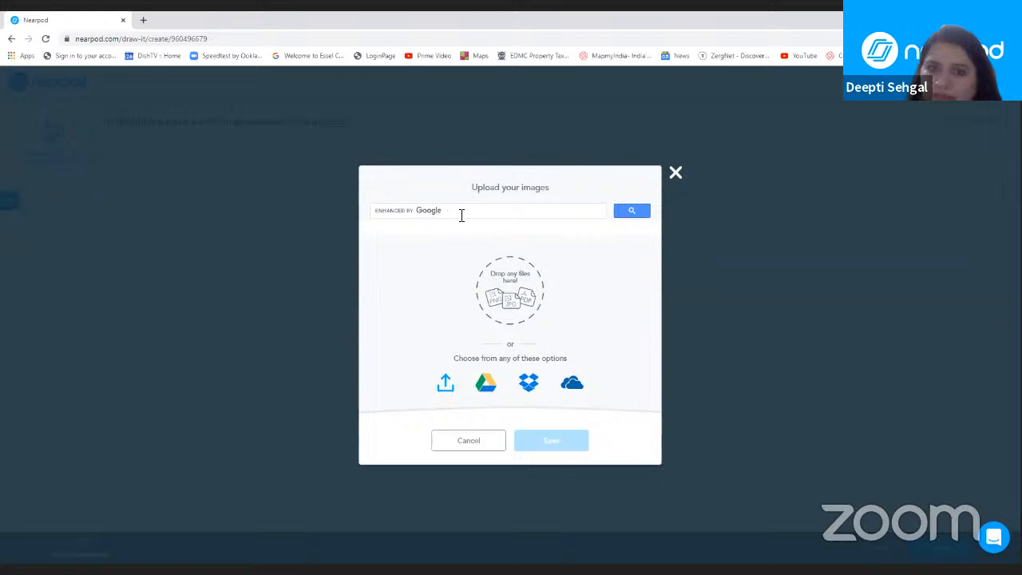
left_click(376, 211)
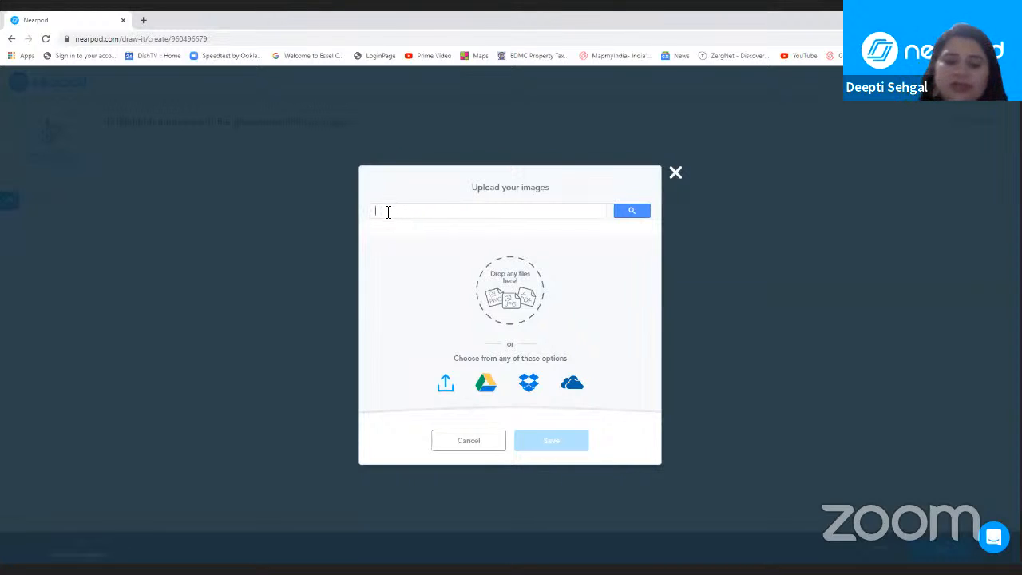
type("cube")
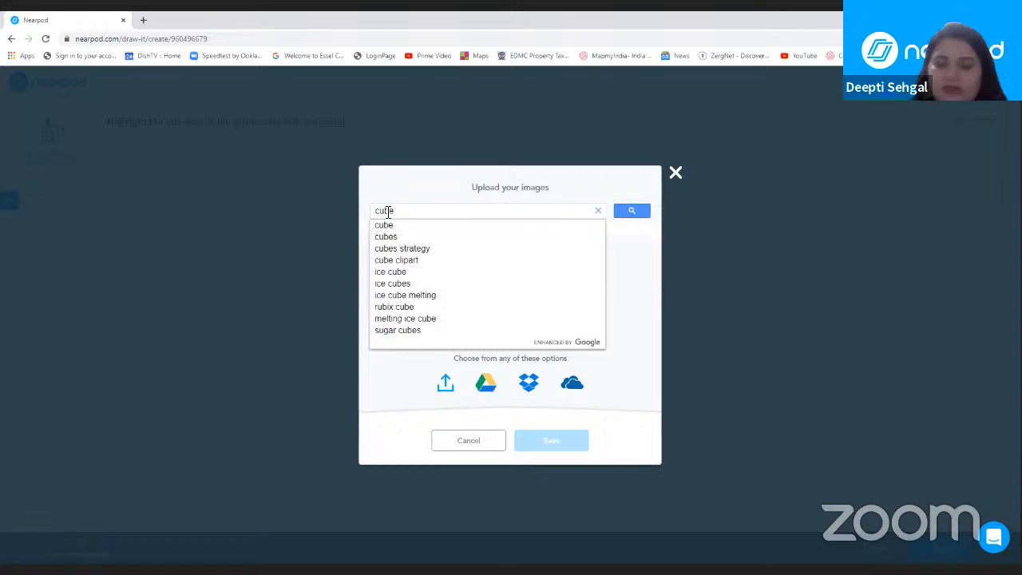
type(" black ")
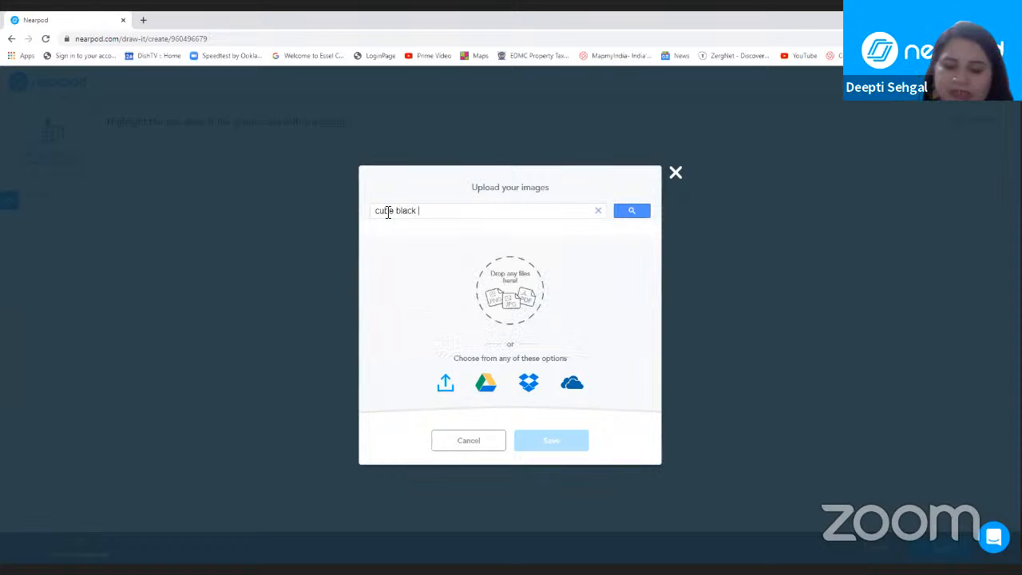
type("and white")
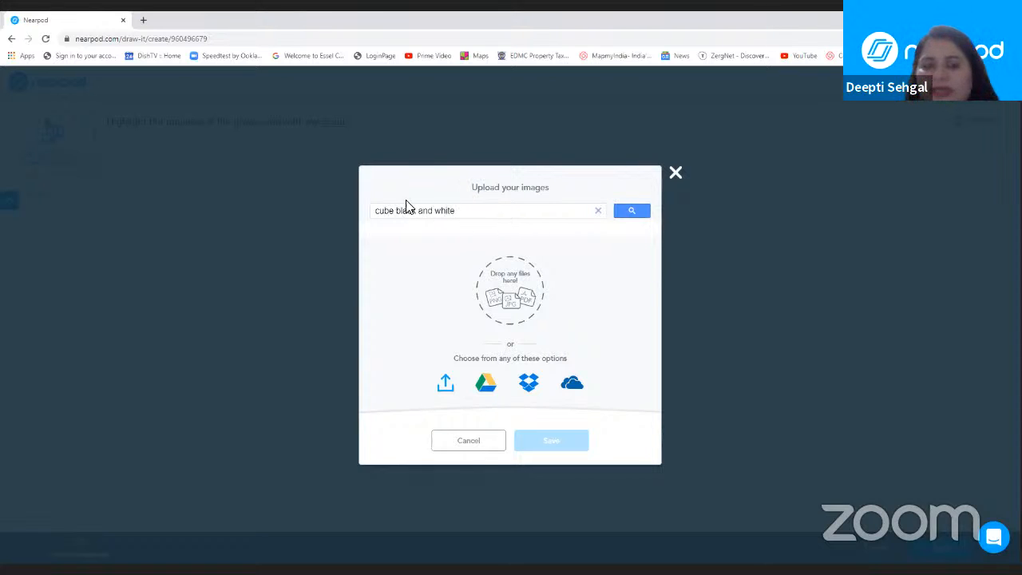
left_click(627, 212)
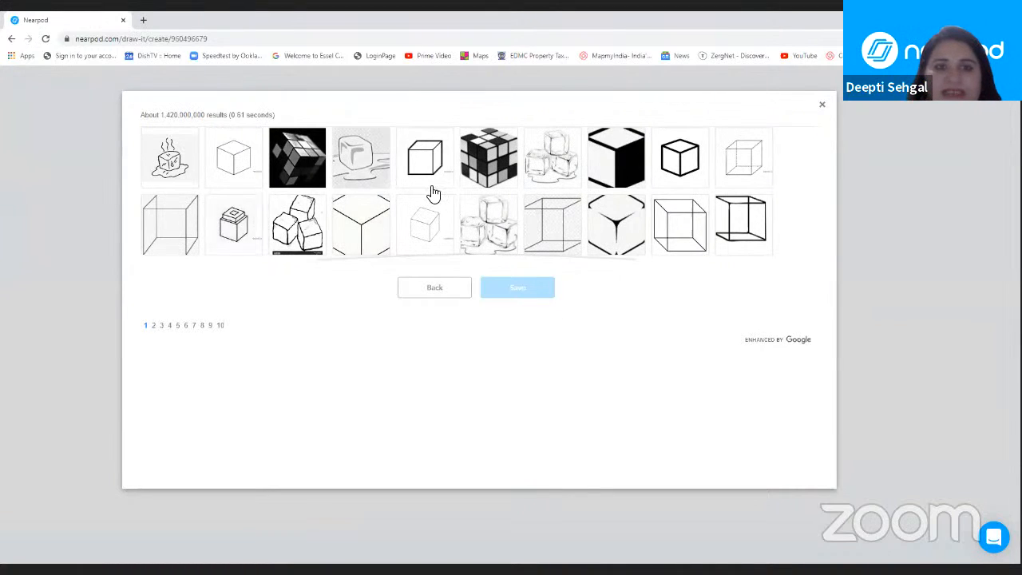
Step: Use the bold-outlined cube seen from above on a corner as the Draw It background, and check the instructions above it
left_click(677, 160)
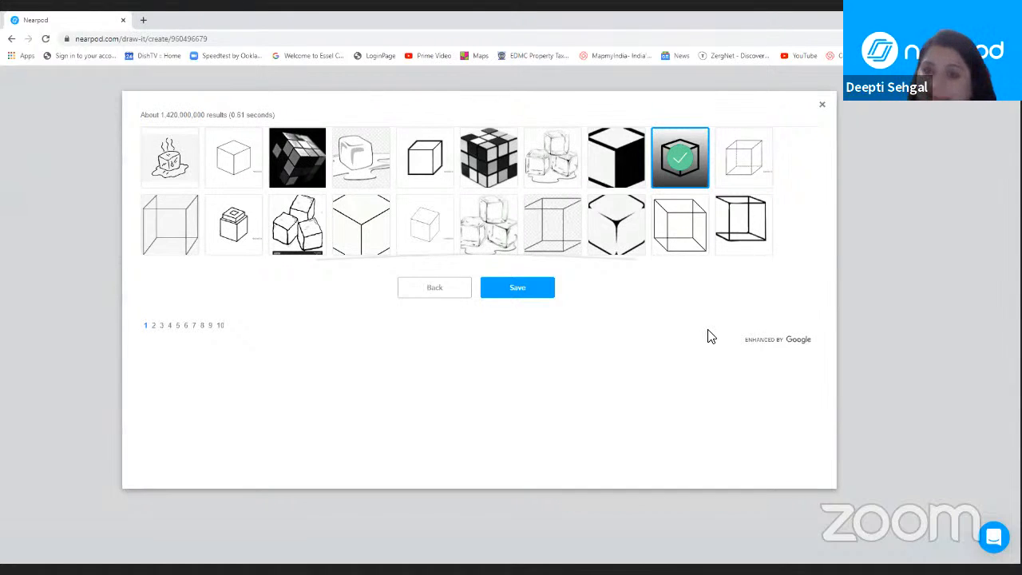
left_click(515, 290)
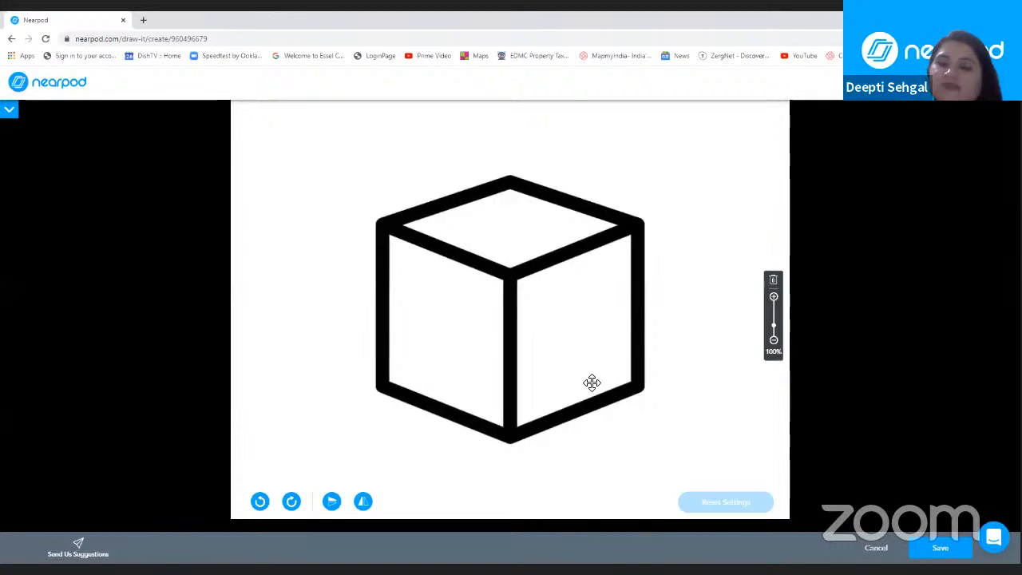
left_click(10, 112)
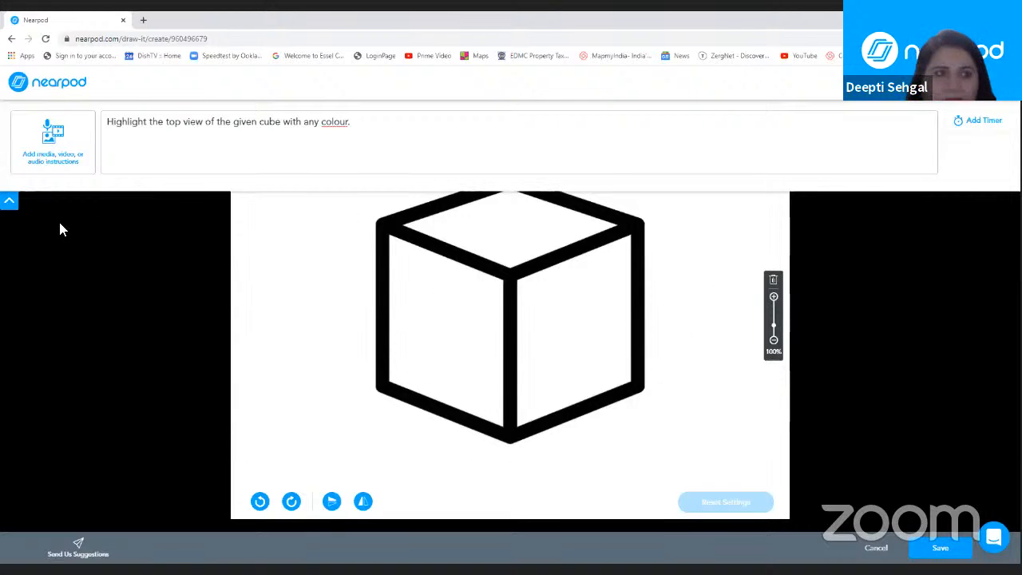
left_click(10, 204)
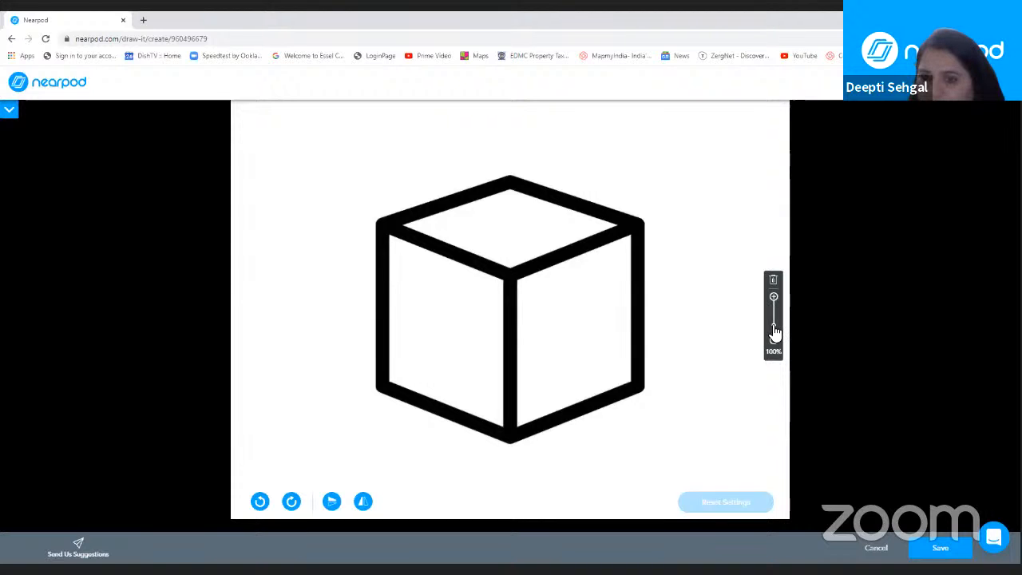
Step: Try rotating the cube background a full turn counterclockwise and a full turn clockwise at 100% zoom
mouse_move(774, 331)
left_mouse_down()
mouse_move(774, 317)
mouse_move(774, 330)
left_mouse_up()
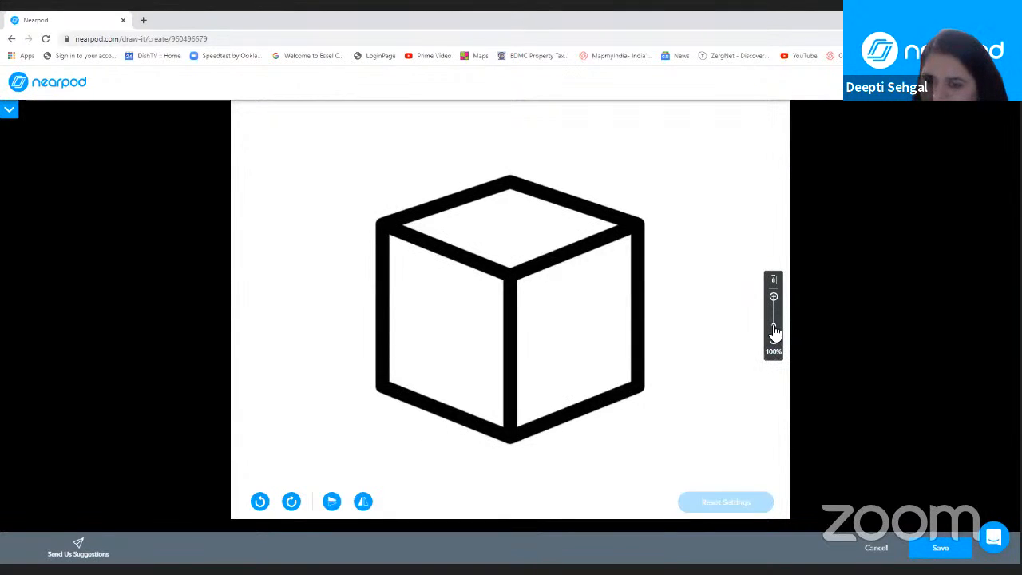
mouse_move(774, 331)
left_mouse_down()
mouse_move(772, 320)
mouse_move(772, 333)
left_mouse_up()
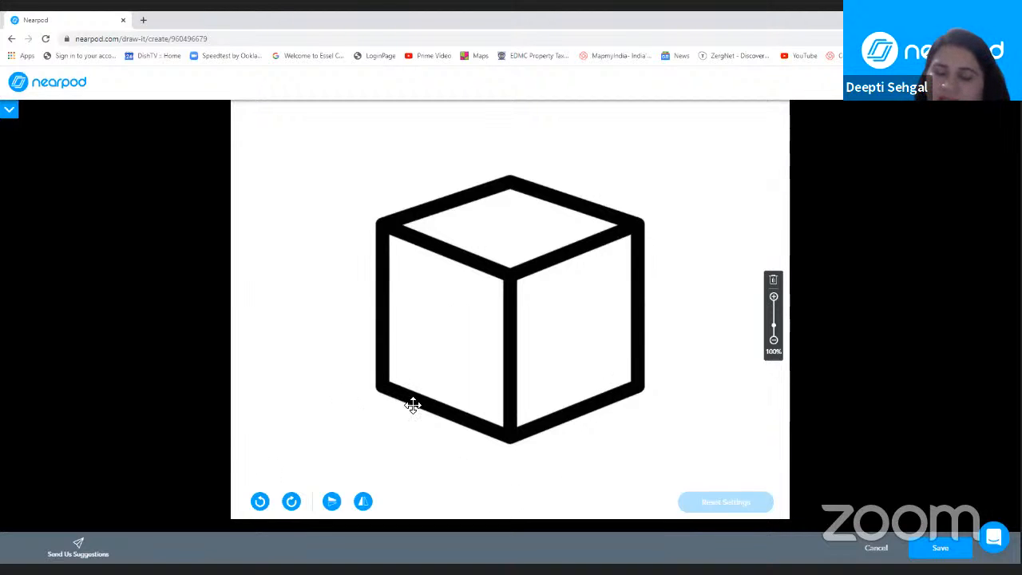
left_click(260, 501)
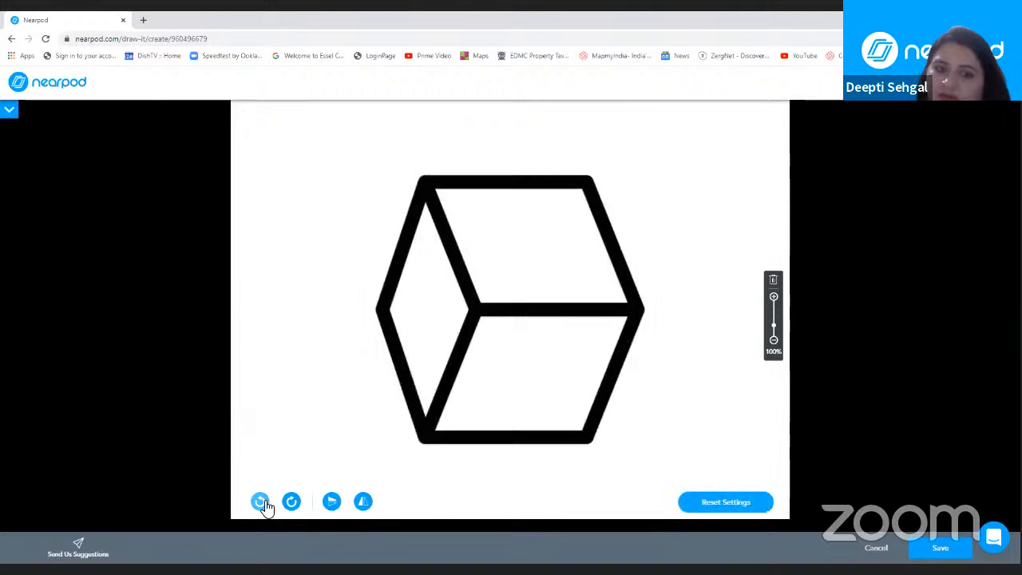
left_click(262, 501)
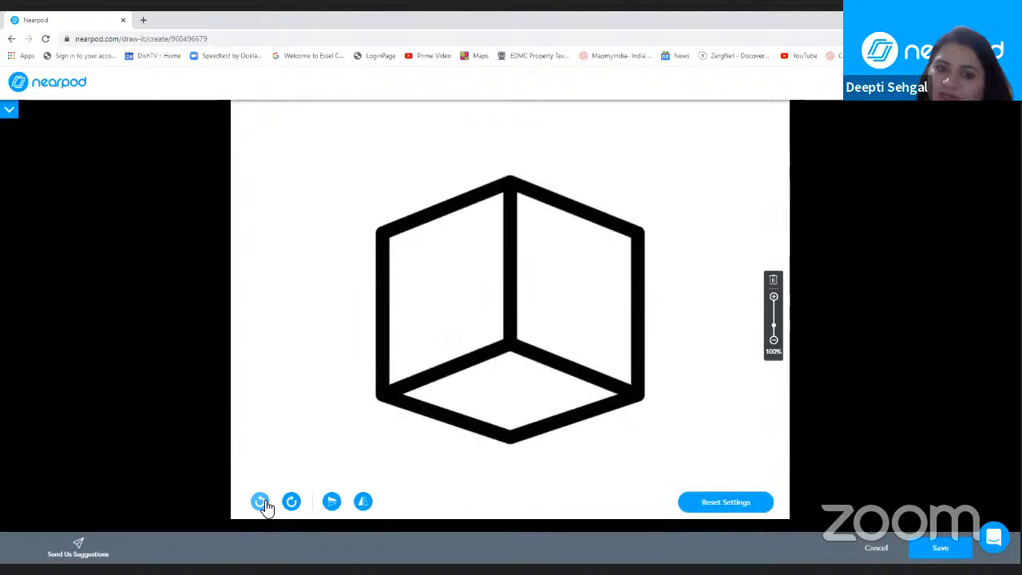
left_click(262, 502)
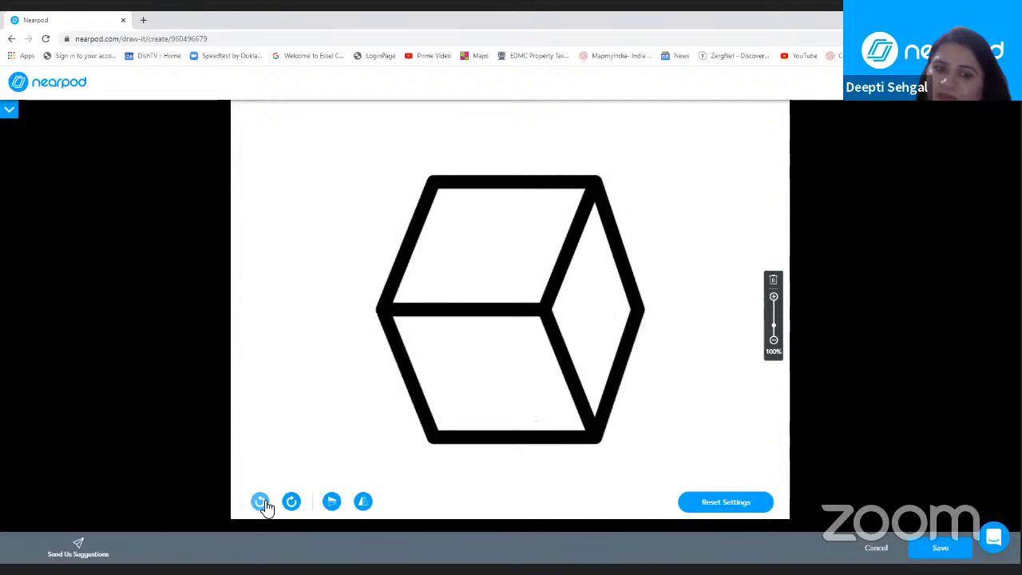
left_click(262, 501)
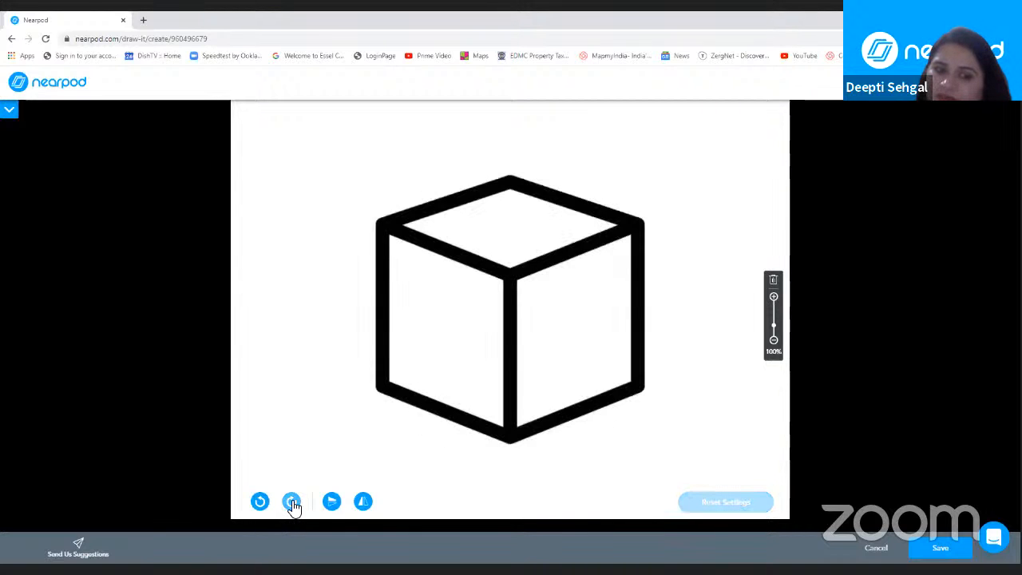
left_click(292, 501)
left_click(292, 501)
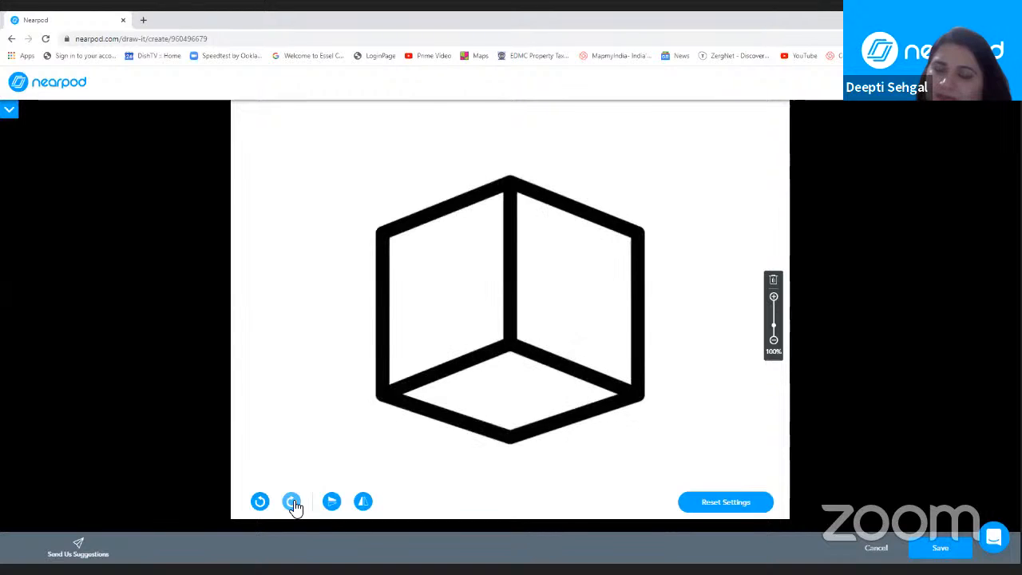
left_click(293, 501)
left_click(292, 501)
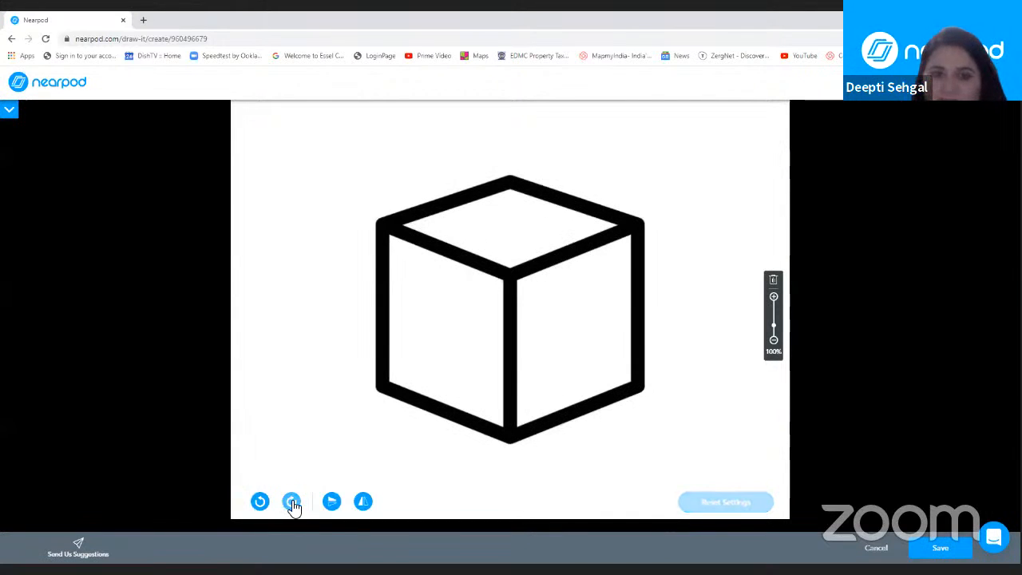
Step: Try turning the cube background upside down, flipping it vertically to stand upright, and mirroring it horizontally twice
left_click(292, 501)
left_click(292, 502)
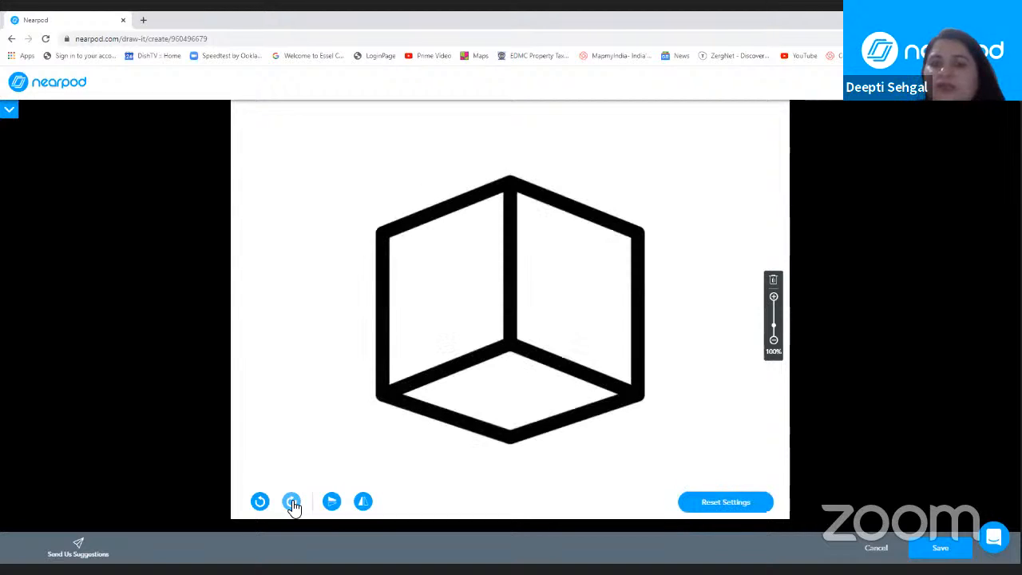
left_click(332, 501)
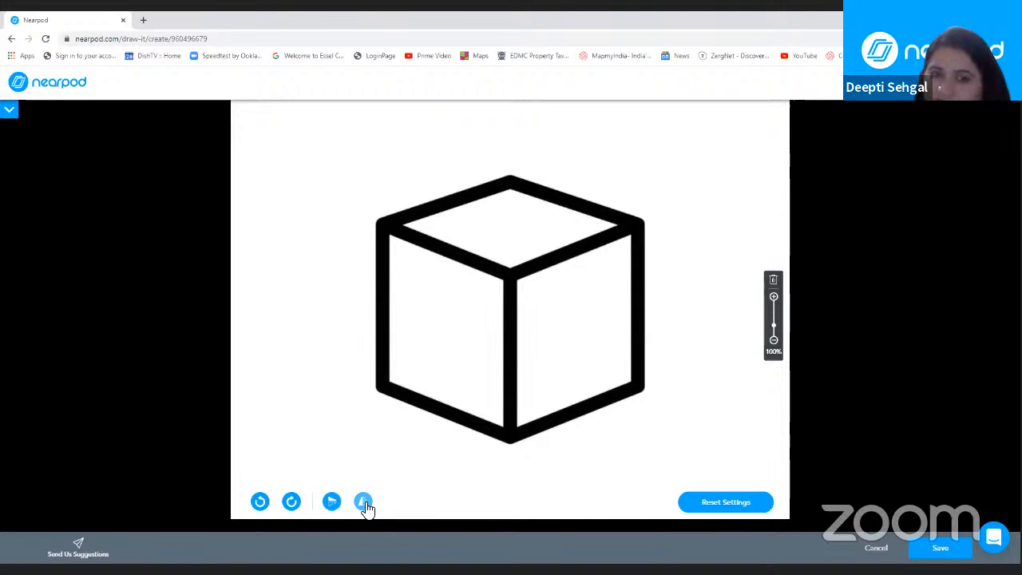
left_click(367, 505)
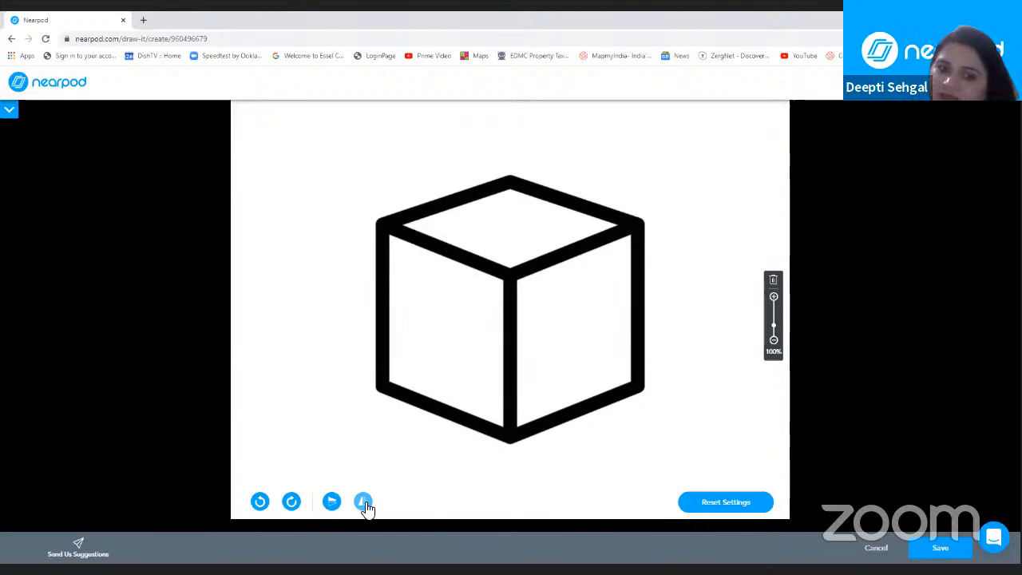
left_click(366, 504)
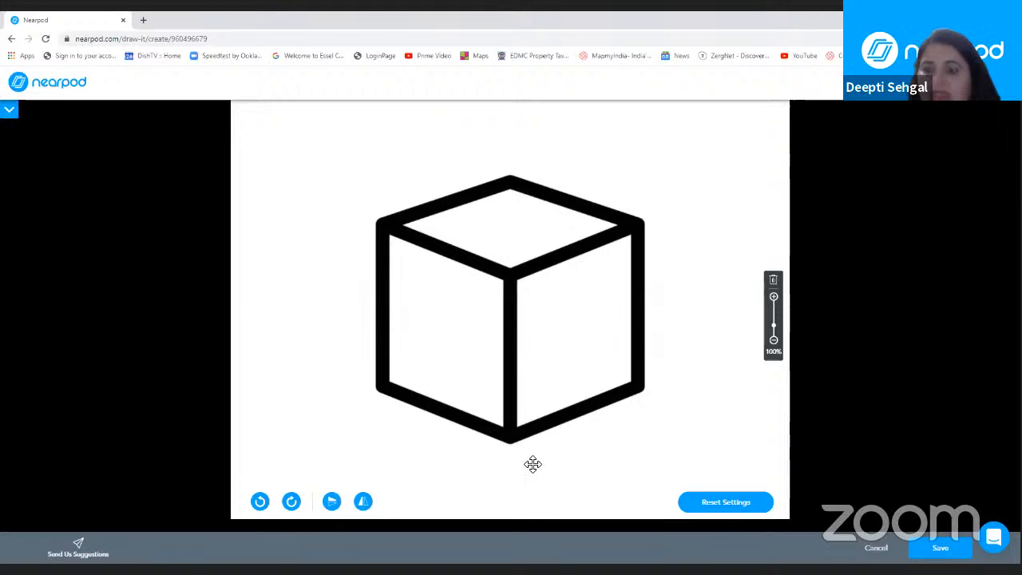
Step: Save the Draw It activity with its cube background into the lesson
left_click(940, 551)
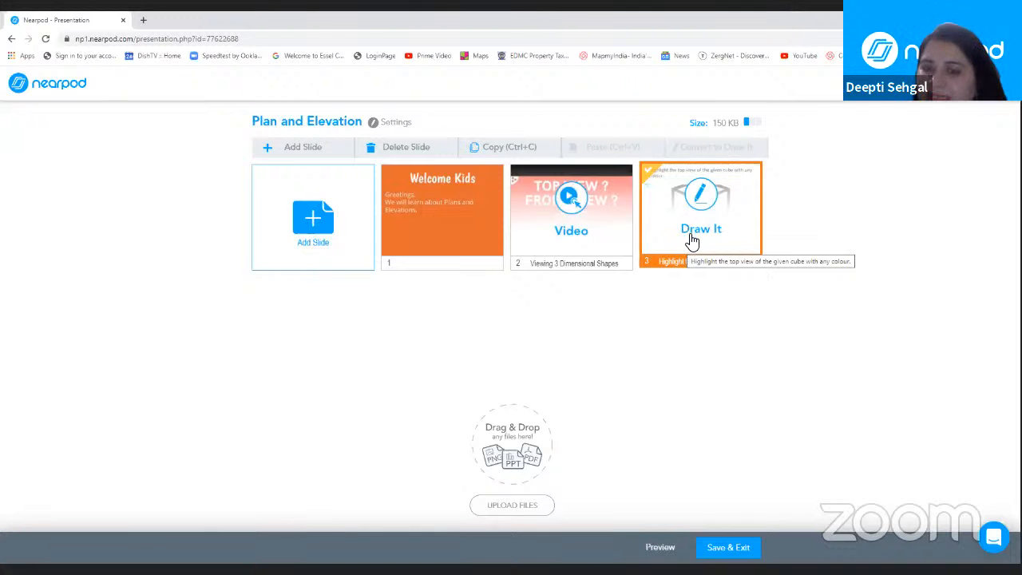
Step: Try other slide orders by moving the Draw It, Welcome Kids and video slides, and restore the original sequence
mouse_move(691, 240)
left_mouse_down()
mouse_move(515, 246)
mouse_move(550, 251)
left_mouse_up()
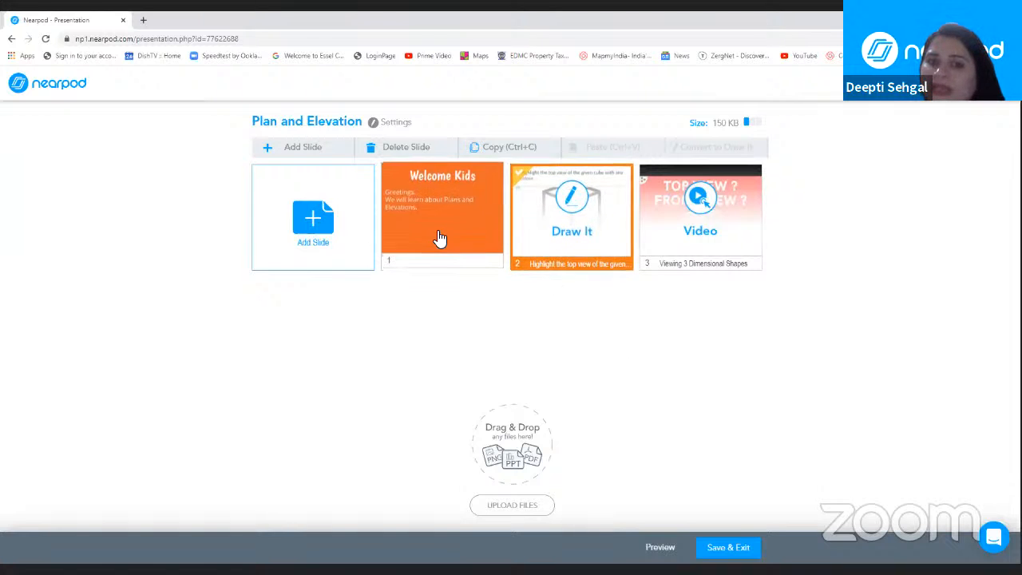
mouse_move(438, 237)
left_mouse_down()
mouse_move(600, 255)
mouse_move(572, 250)
left_mouse_up()
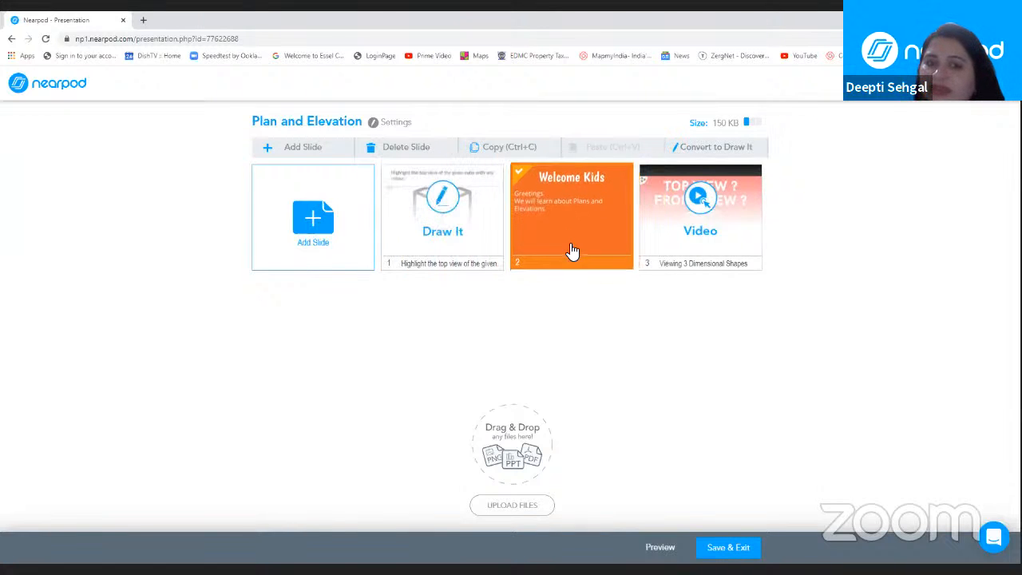
left_click(678, 246)
left_click_drag(643, 244, 543, 255)
left_click(680, 244)
left_click_drag(685, 244, 418, 253)
mouse_move(535, 254)
left_mouse_down()
mouse_move(709, 260)
mouse_move(678, 263)
left_mouse_up()
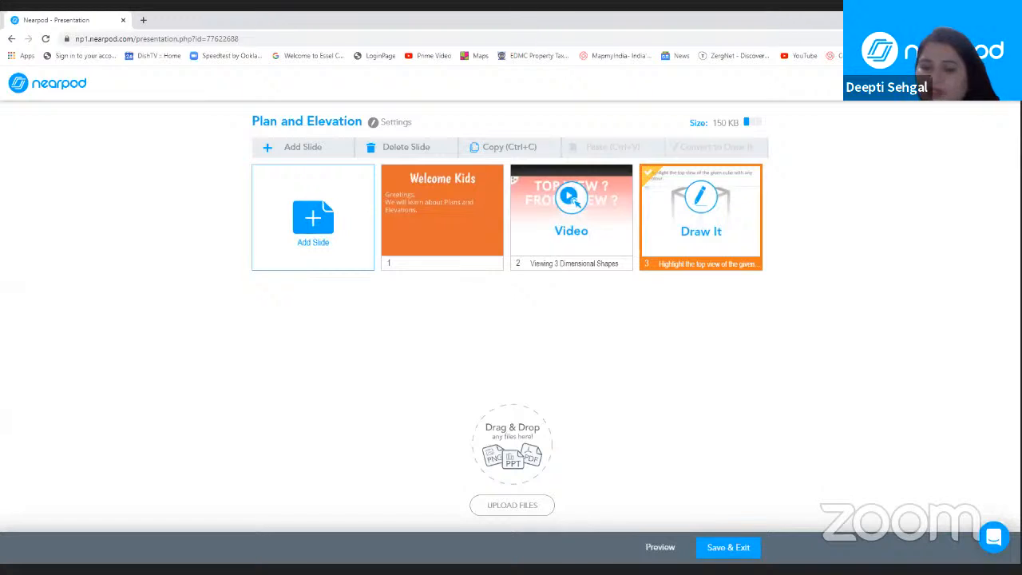
Step: Save and exit the lesson, and launch Plan and Elevation from the library as a Live Participation session
left_click(723, 550)
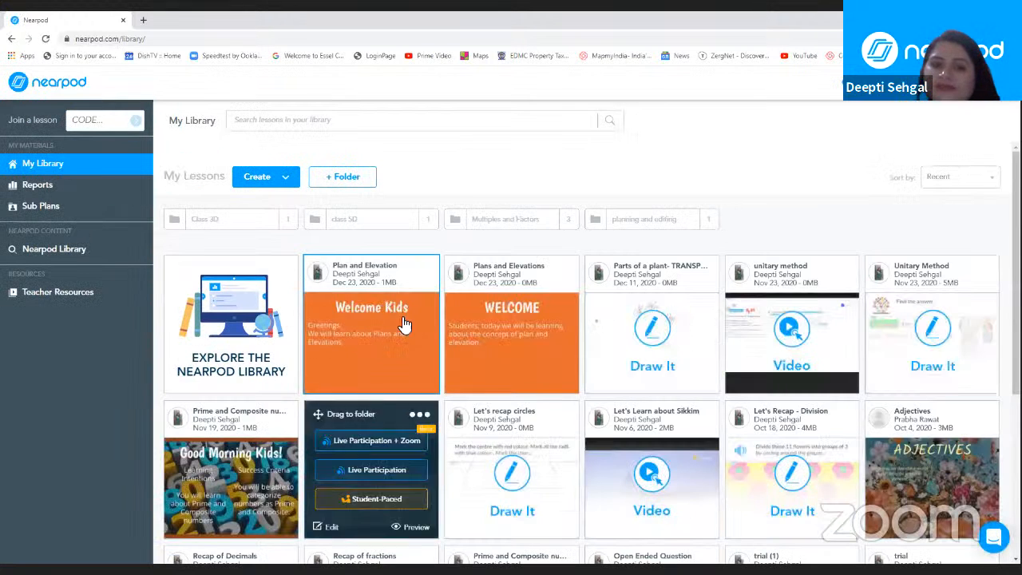
mouse_move(327, 363)
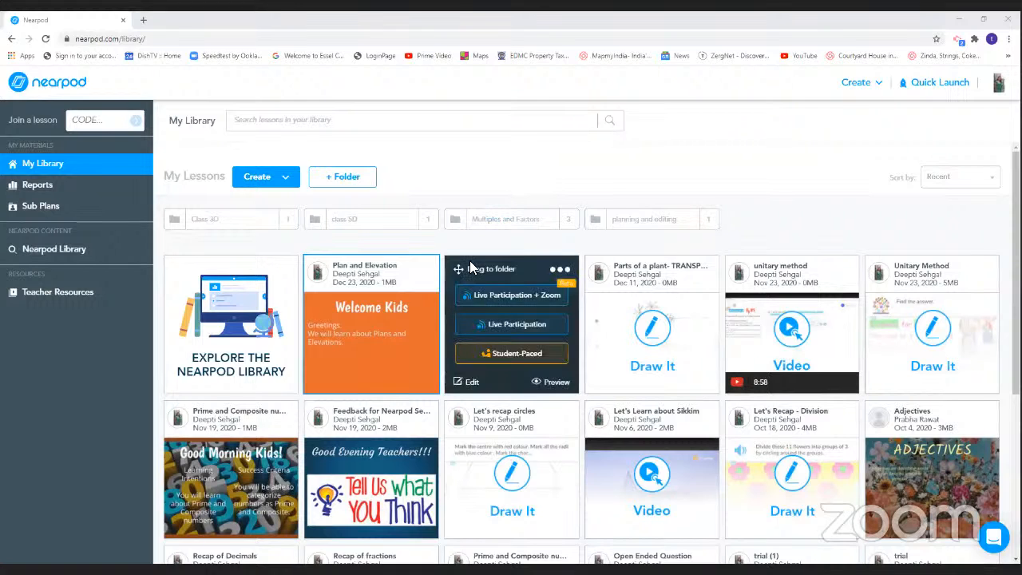
mouse_move(335, 367)
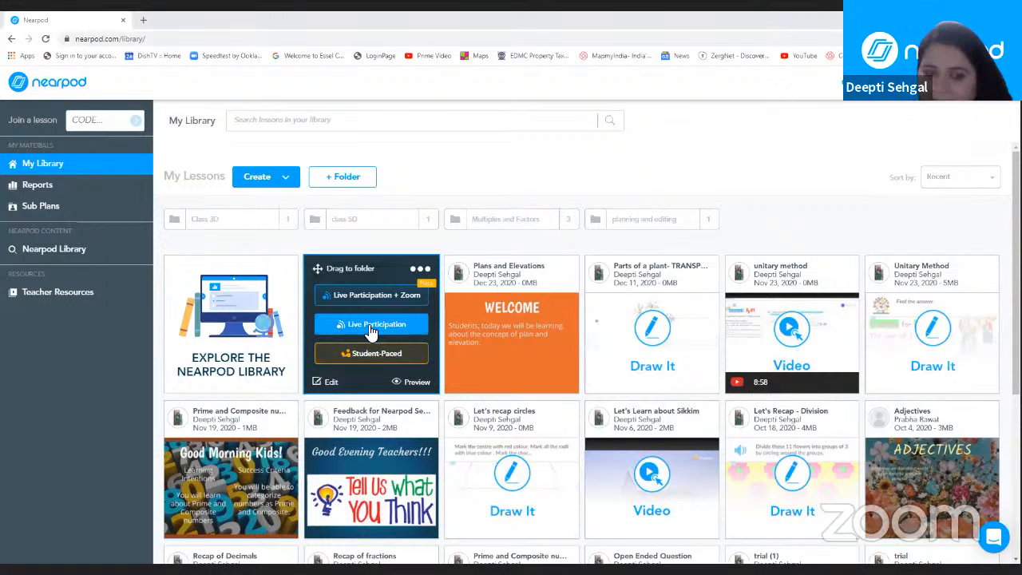
left_click(372, 325)
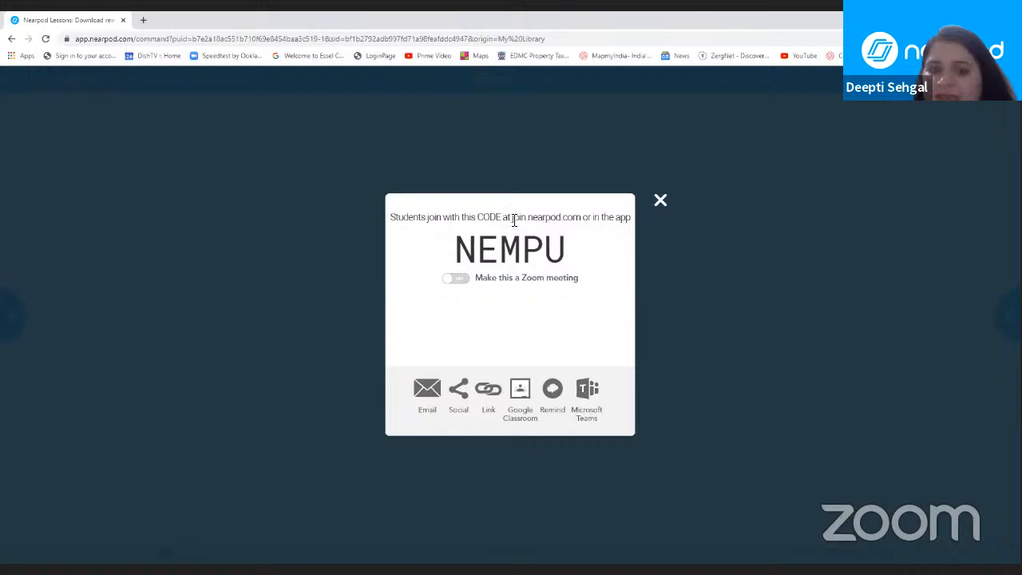
Step: Highlight the student join address and the session code, and copy the live session's share link
left_click_drag(513, 220, 583, 218)
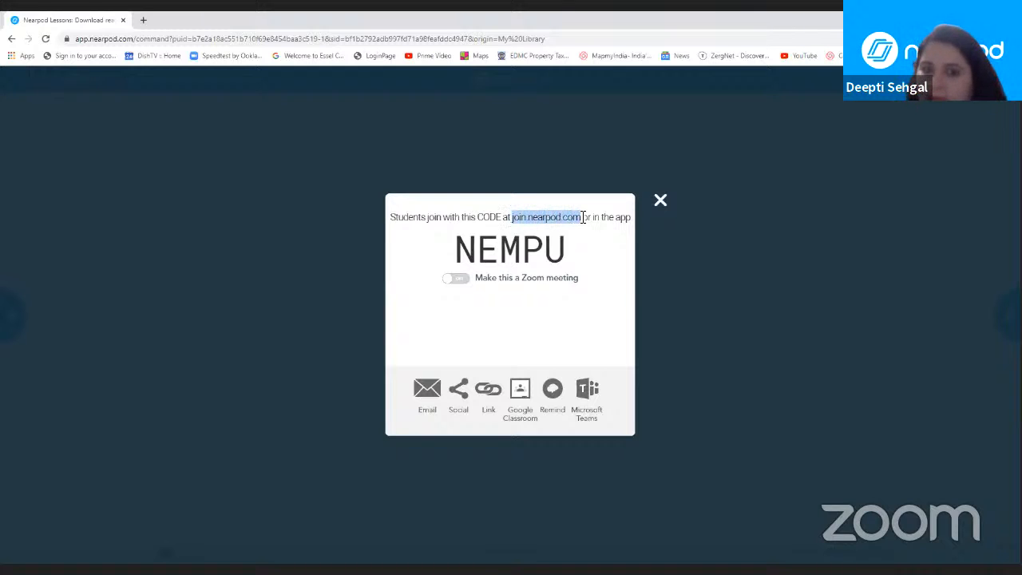
left_click(452, 258)
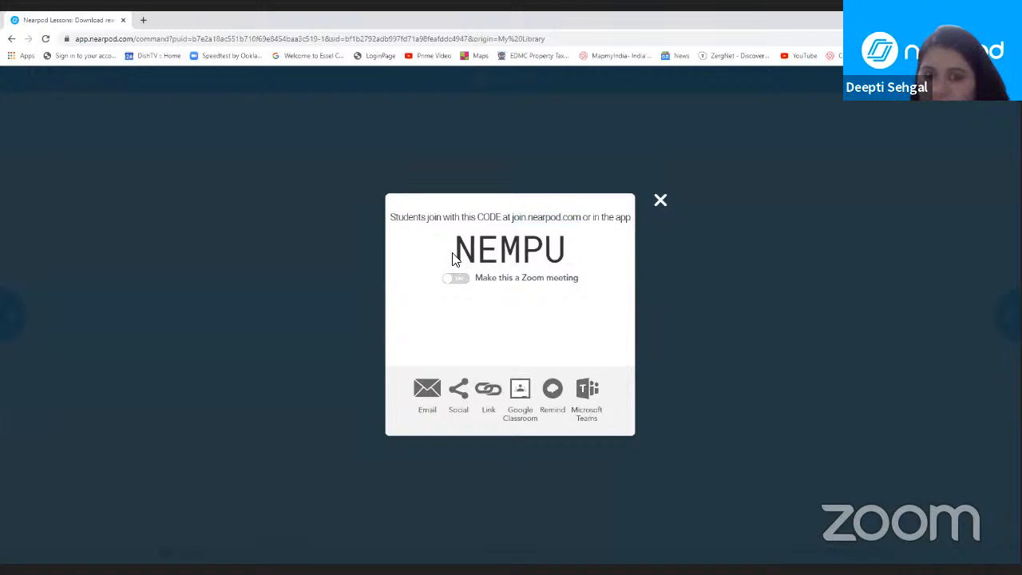
left_click_drag(452, 257, 563, 256)
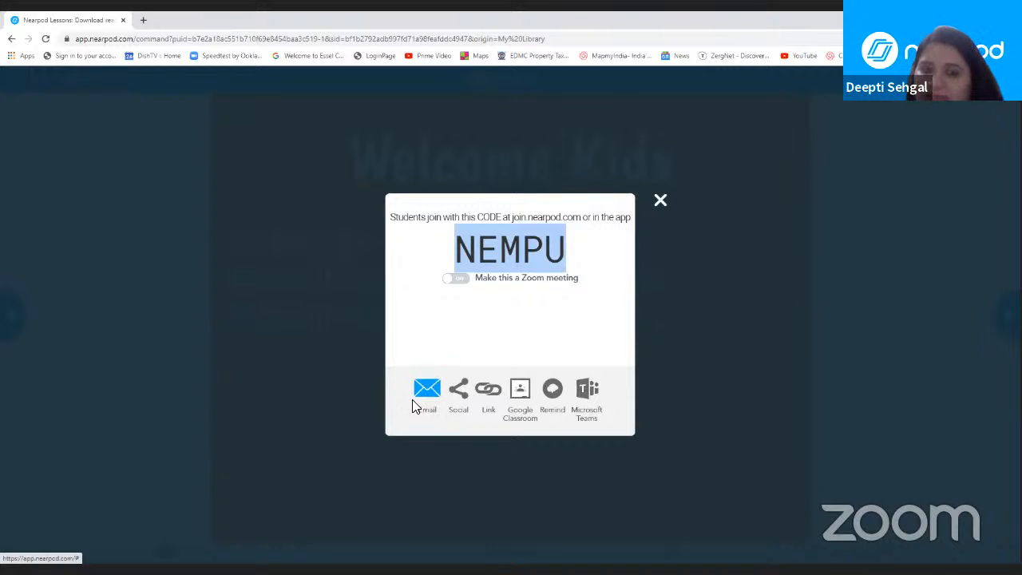
left_click(488, 391)
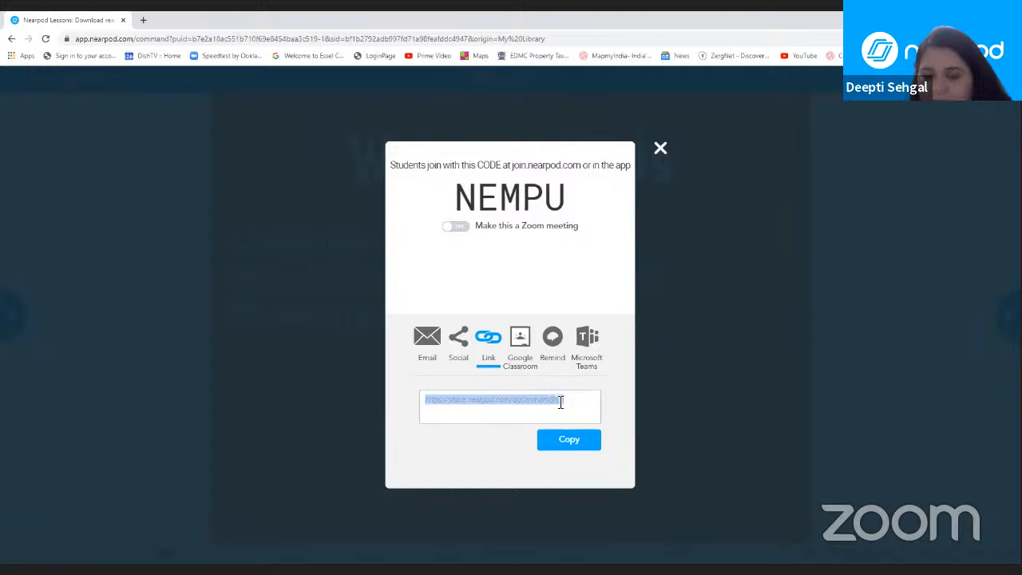
left_click(572, 441)
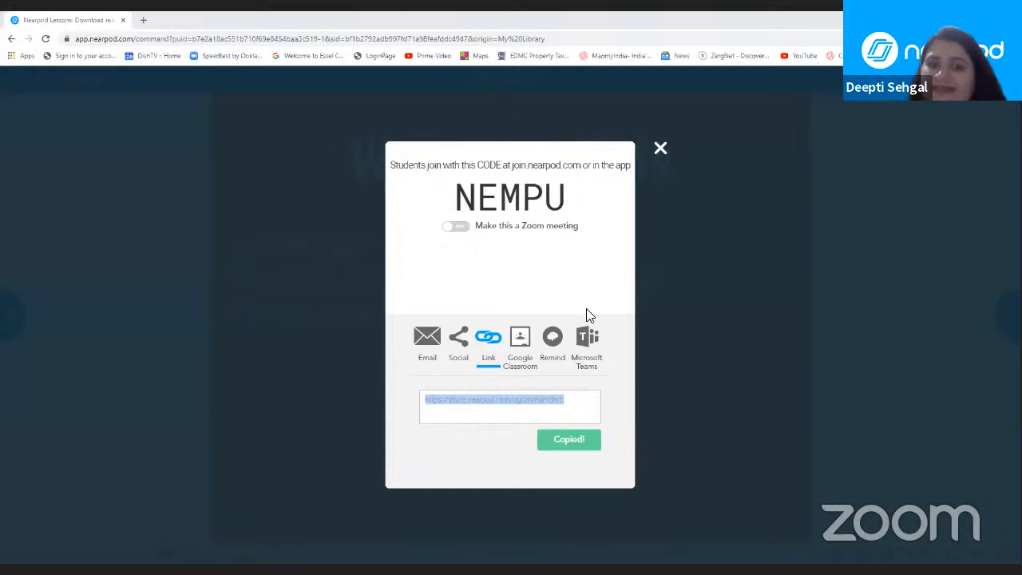
Step: Close the sharing dialog, check the list of students who joined the live session, and leave the session
left_click(660, 149)
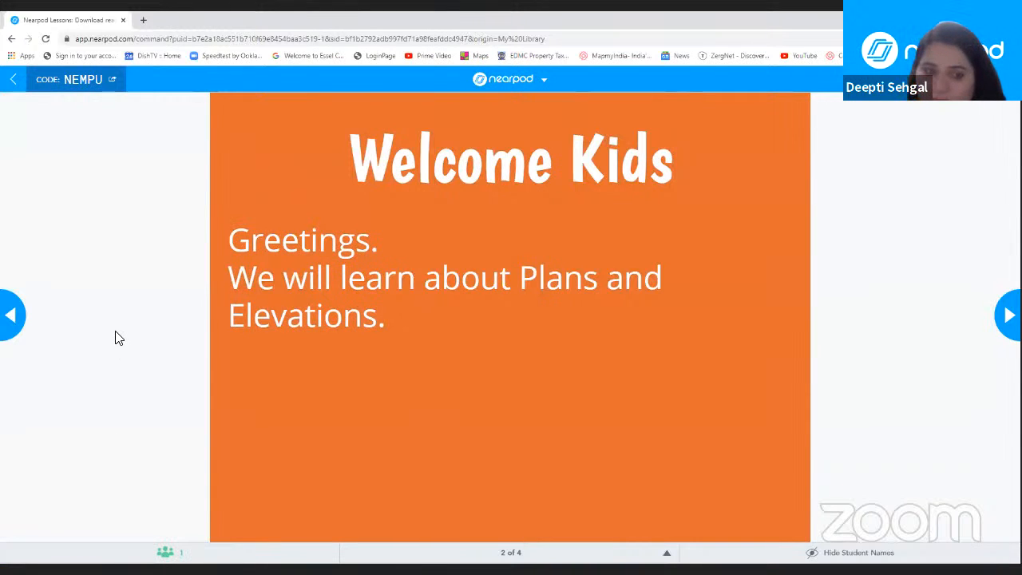
left_click(167, 552)
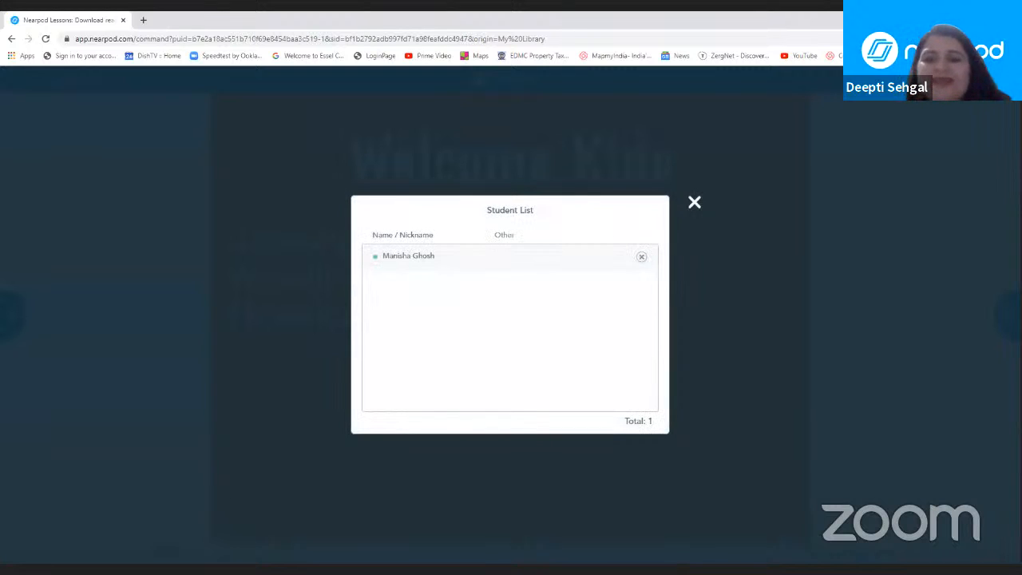
left_click(693, 204)
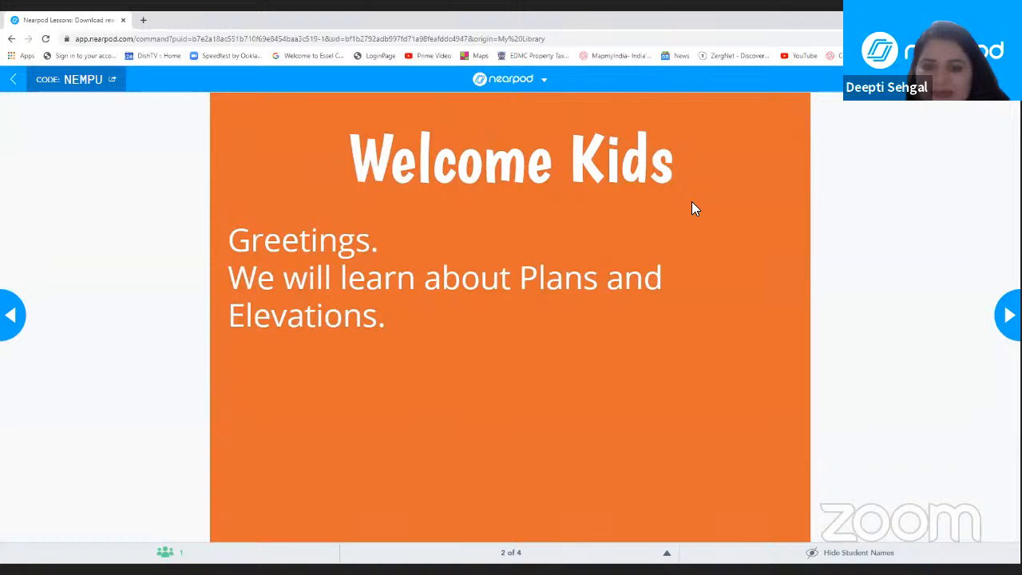
left_click(14, 80)
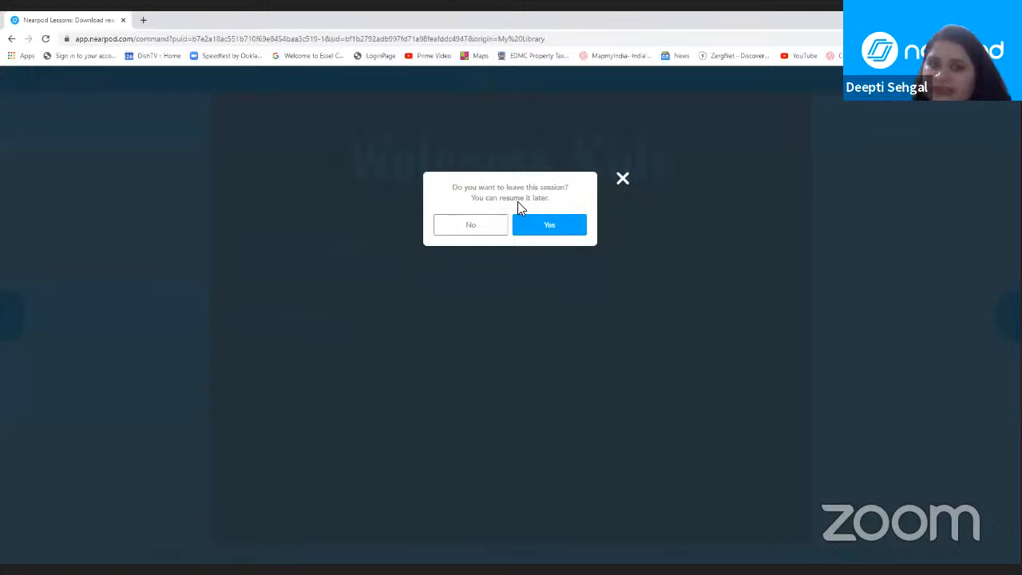
left_click(555, 228)
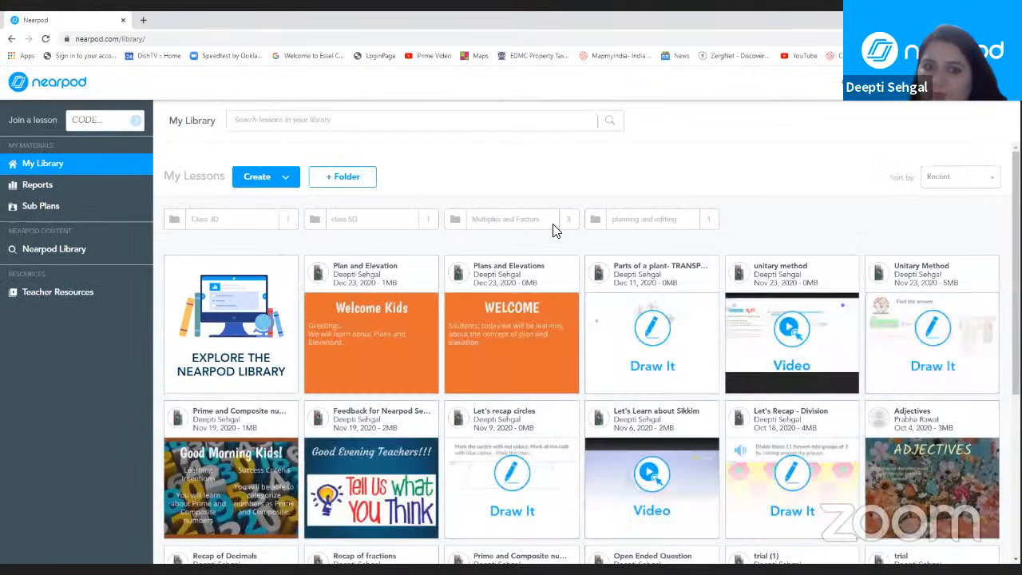
Step: Launch Plan and Elevation as a Student-Paced session valid until Dec 25th 2020, keeping required student responses and skip prevention on
mouse_move(366, 319)
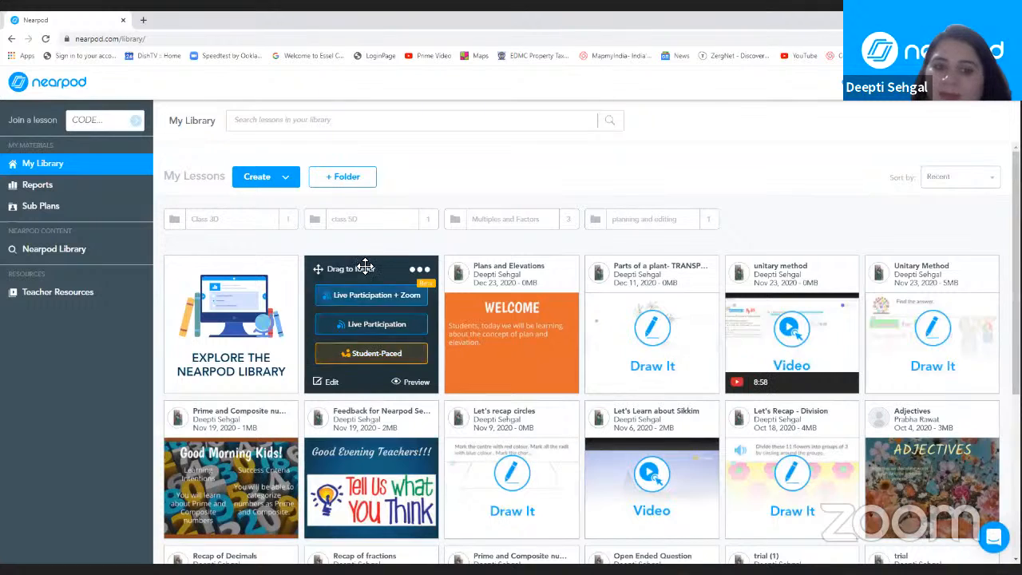
left_click(385, 353)
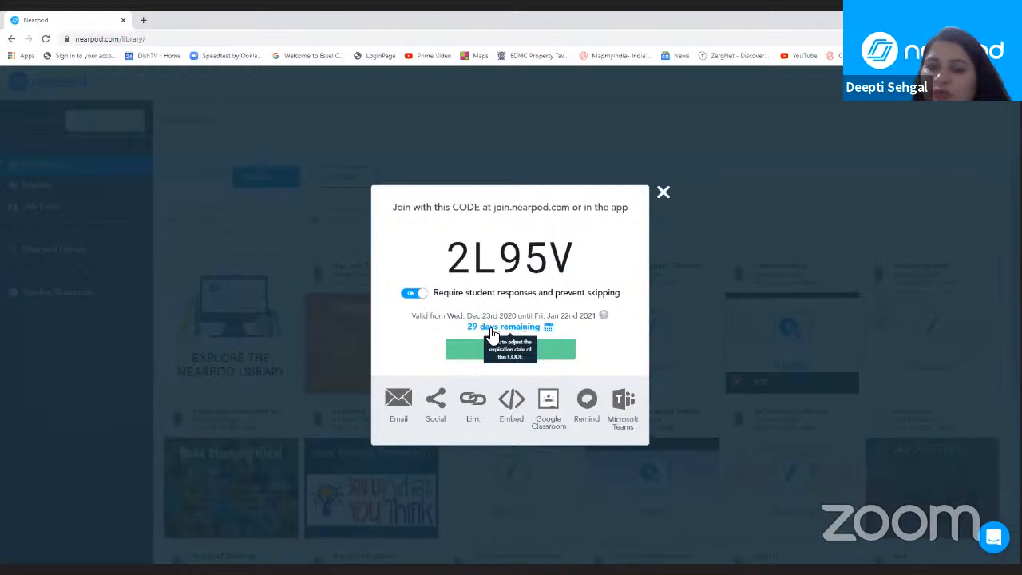
left_click(550, 329)
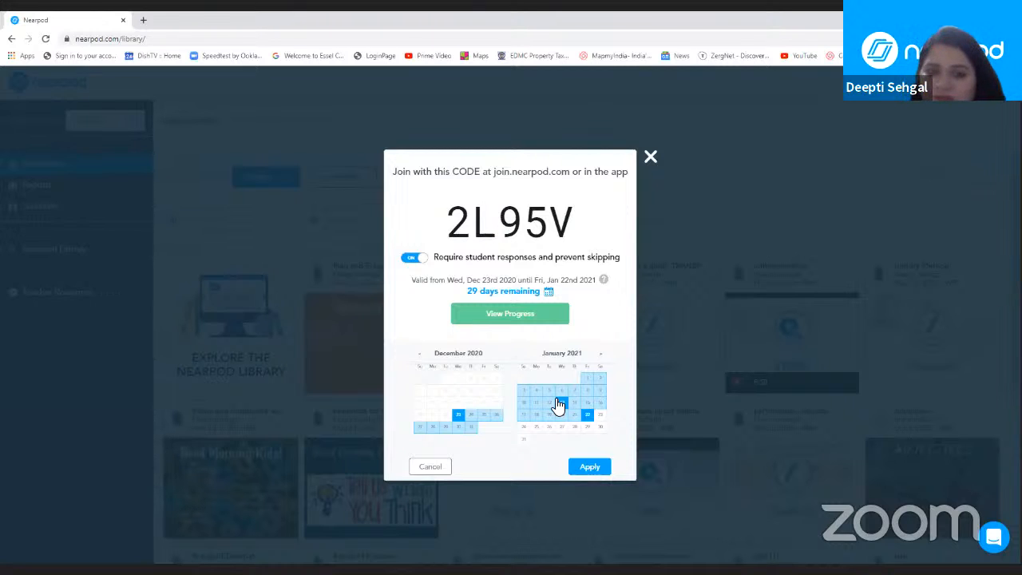
left_click(484, 415)
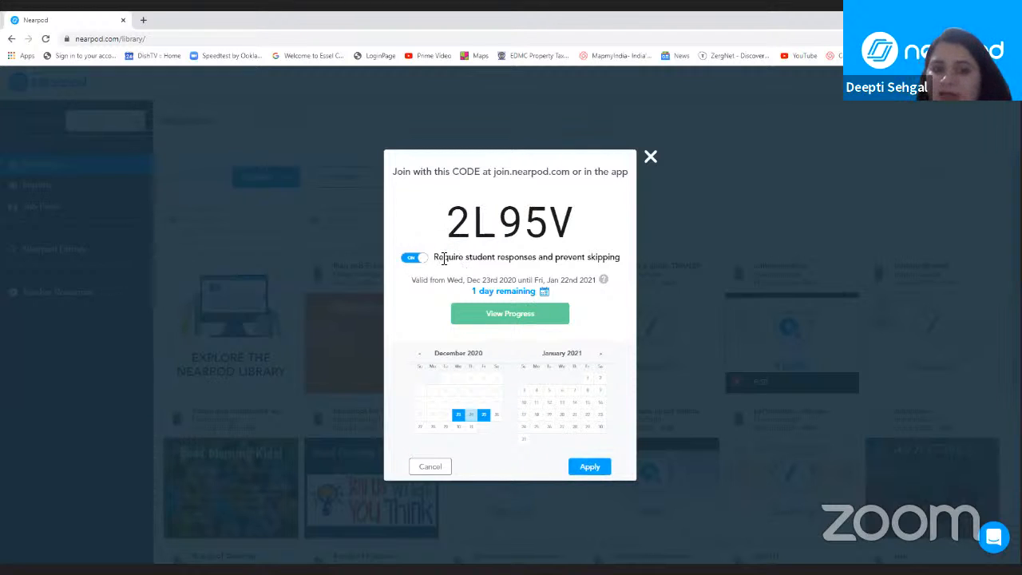
left_click_drag(437, 257, 639, 262)
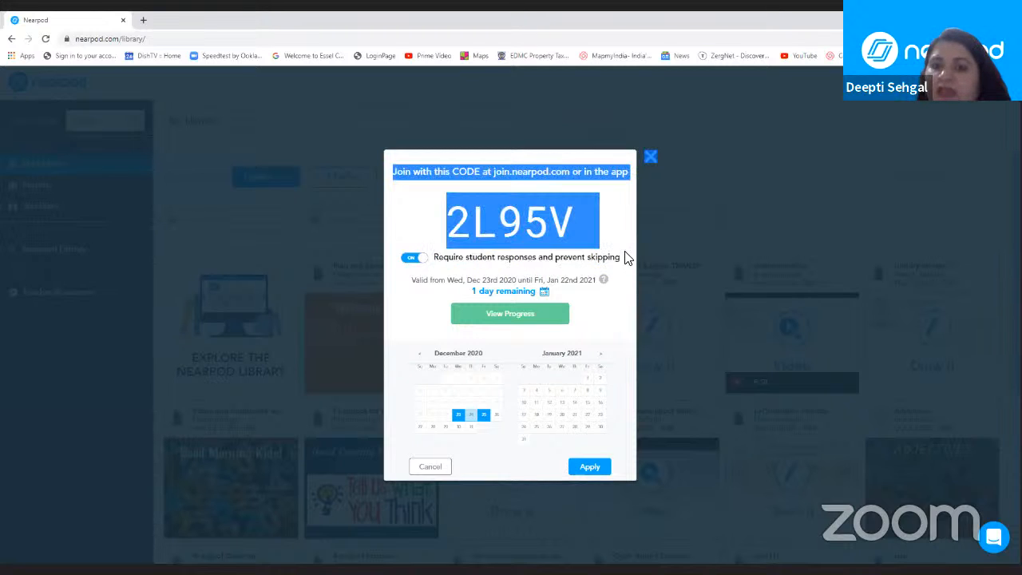
left_click(616, 257)
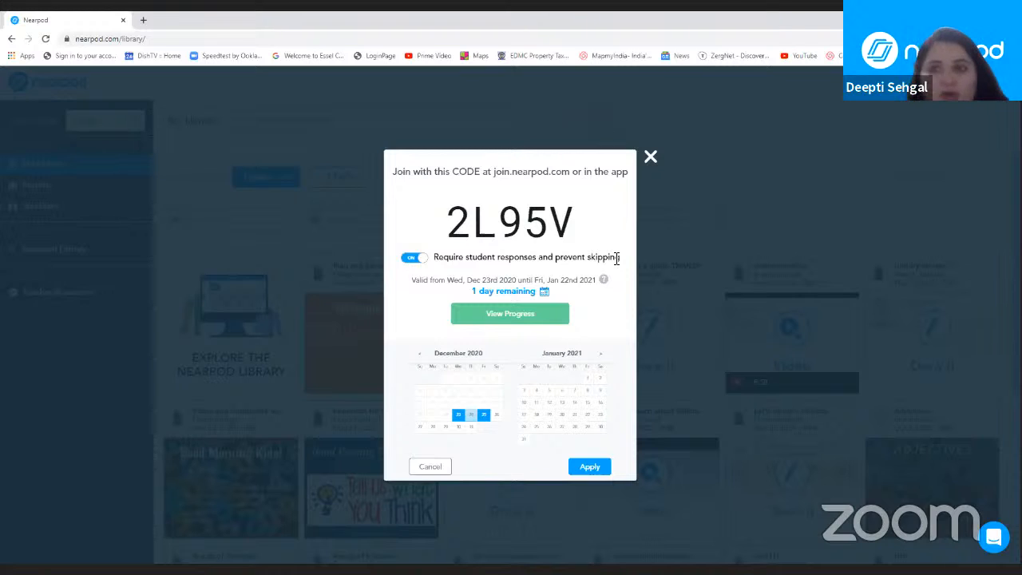
left_click(423, 262)
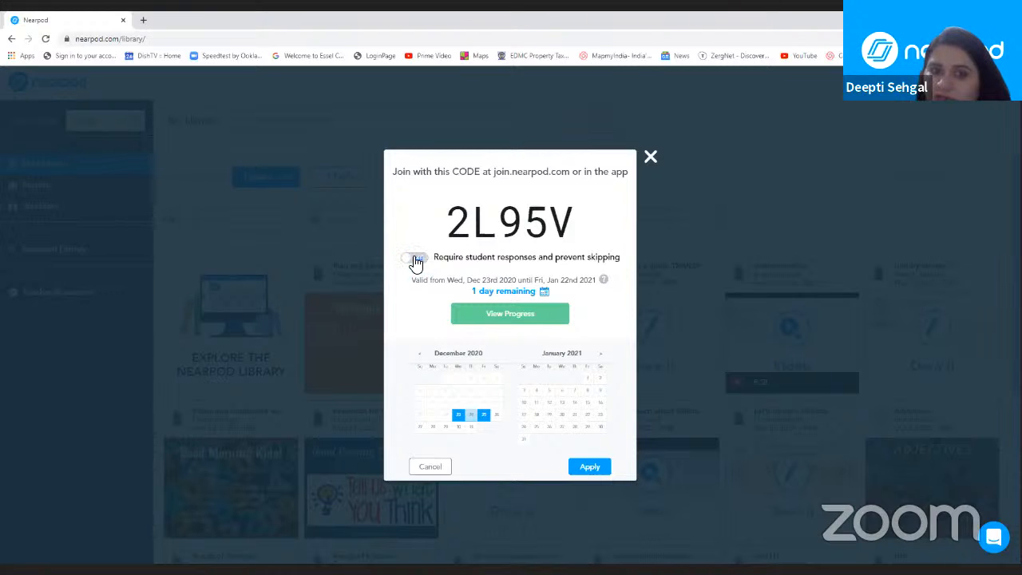
left_click(411, 263)
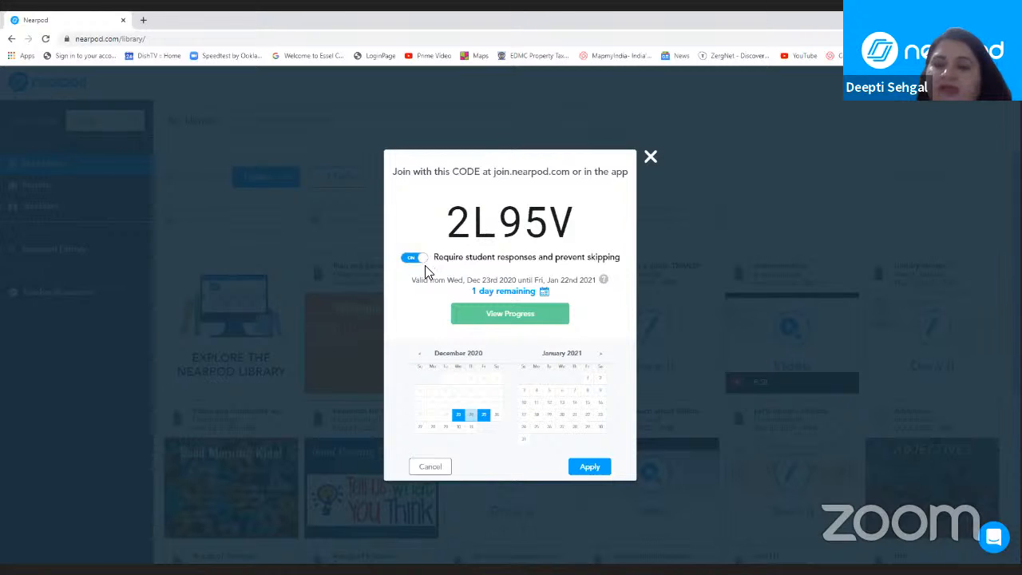
left_click(597, 468)
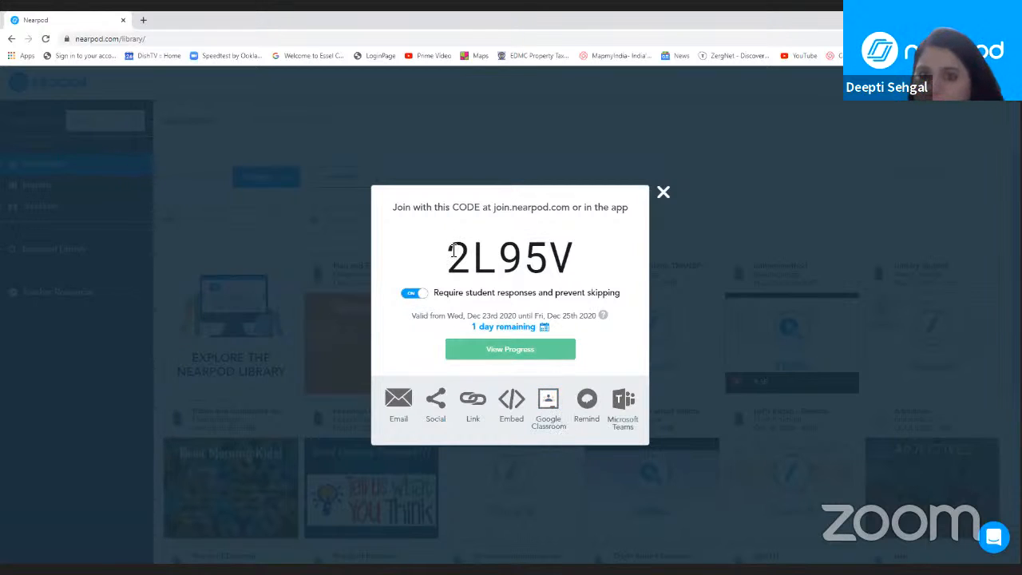
Step: Highlight the student-paced session code and join address, copy the session's share link, and close the sharing dialog
left_click_drag(451, 250, 574, 256)
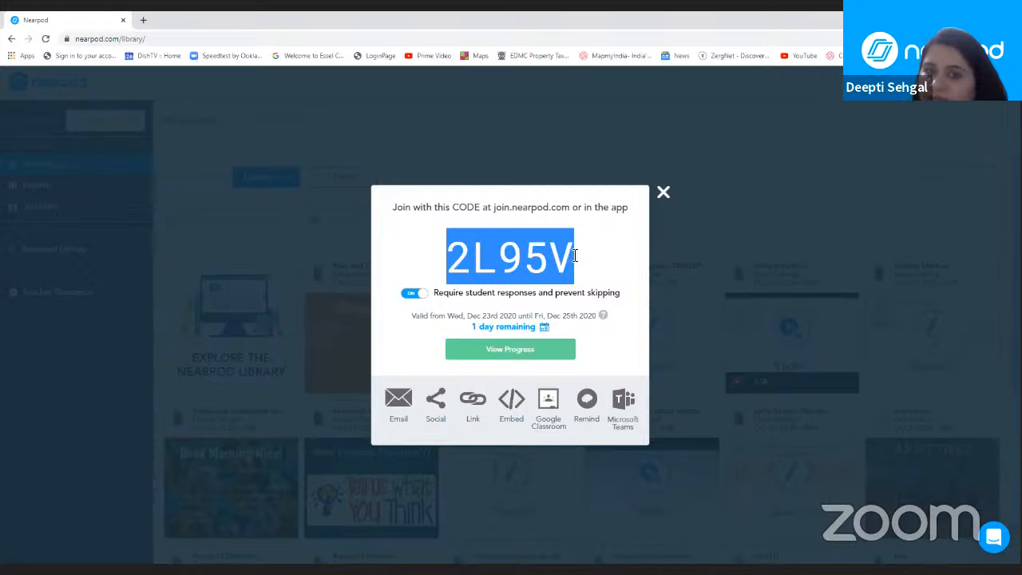
left_click_drag(494, 207, 574, 205)
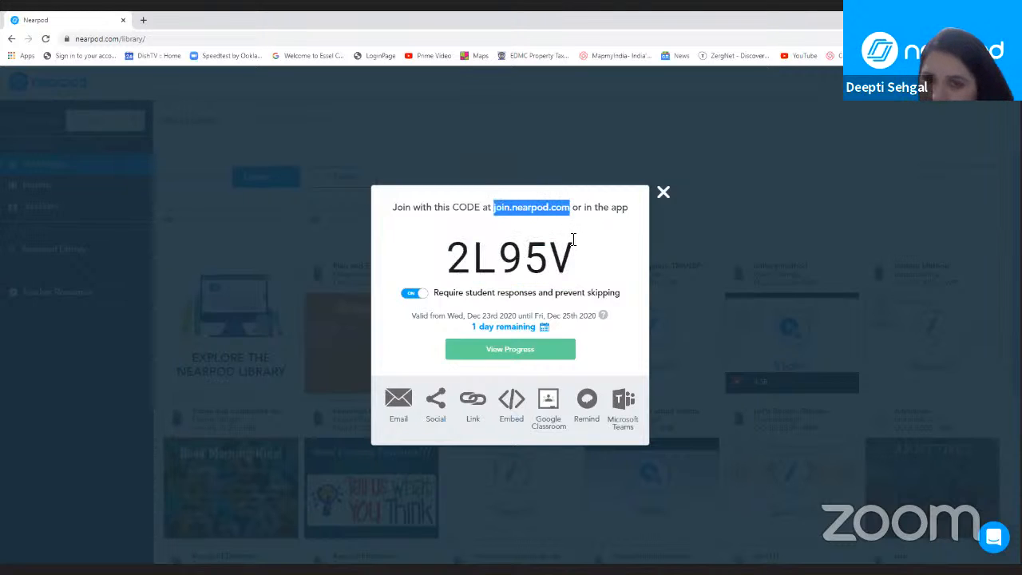
left_click(471, 403)
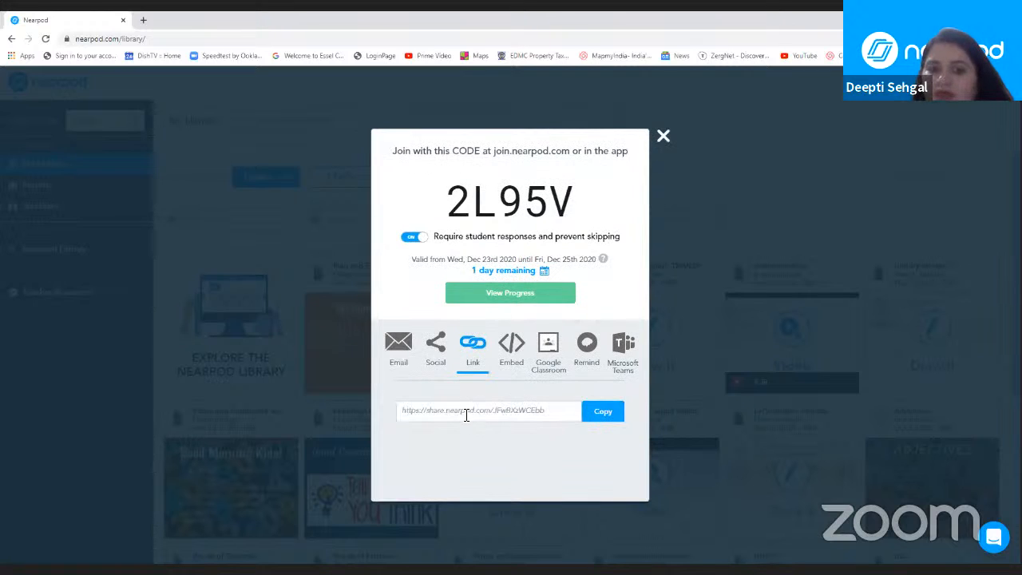
left_click(602, 416)
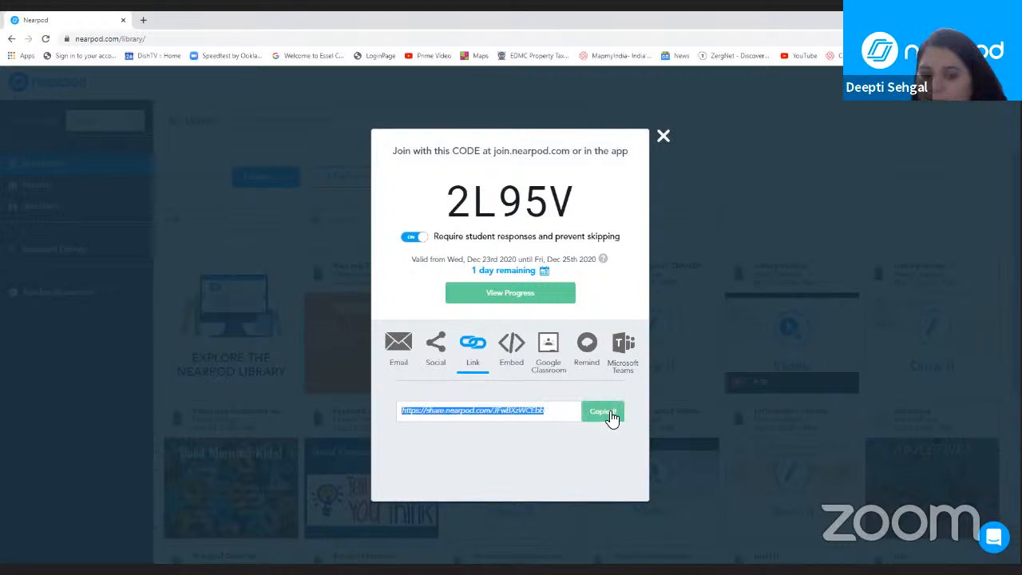
left_click(613, 415)
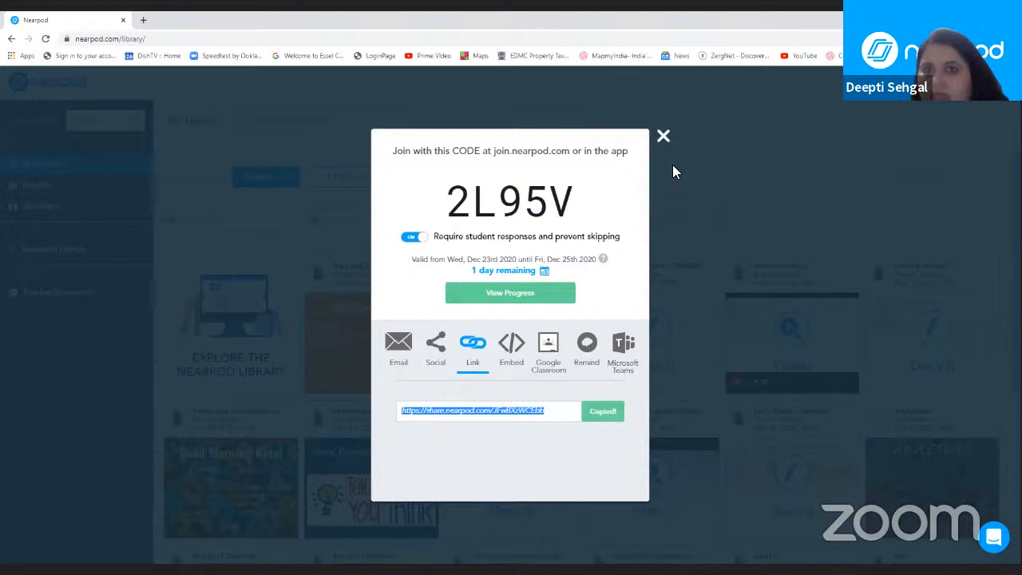
left_click(758, 60)
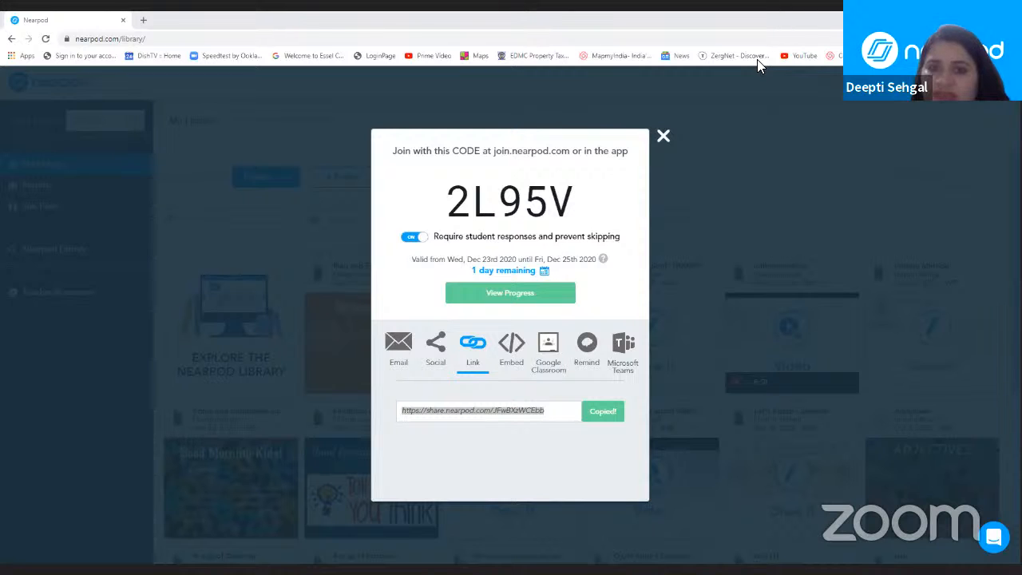
left_click(662, 137)
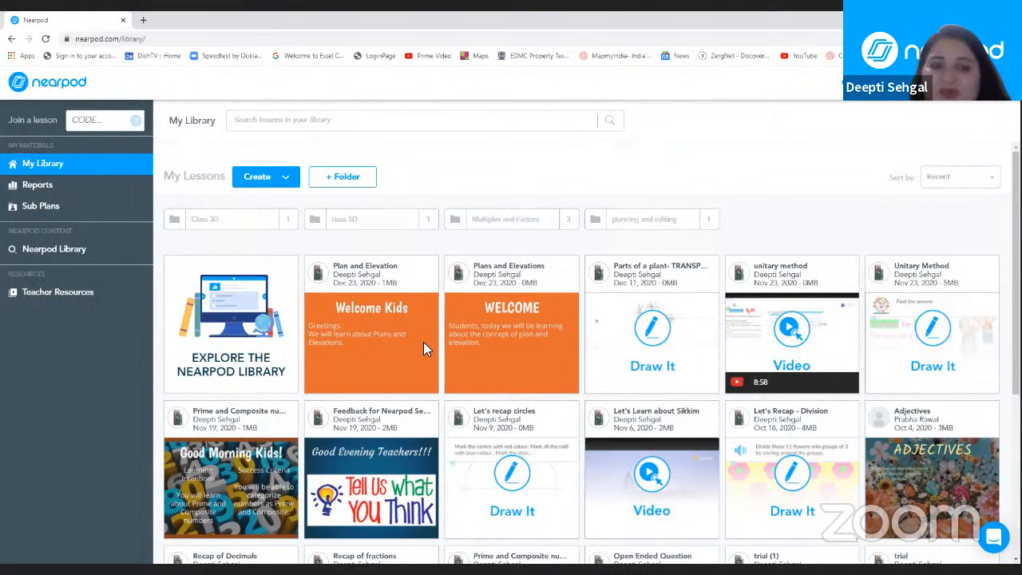
Step: Examine the preview-only and editable links for sharing Plan and Elevation with teachers, and return to the library
mouse_move(387, 372)
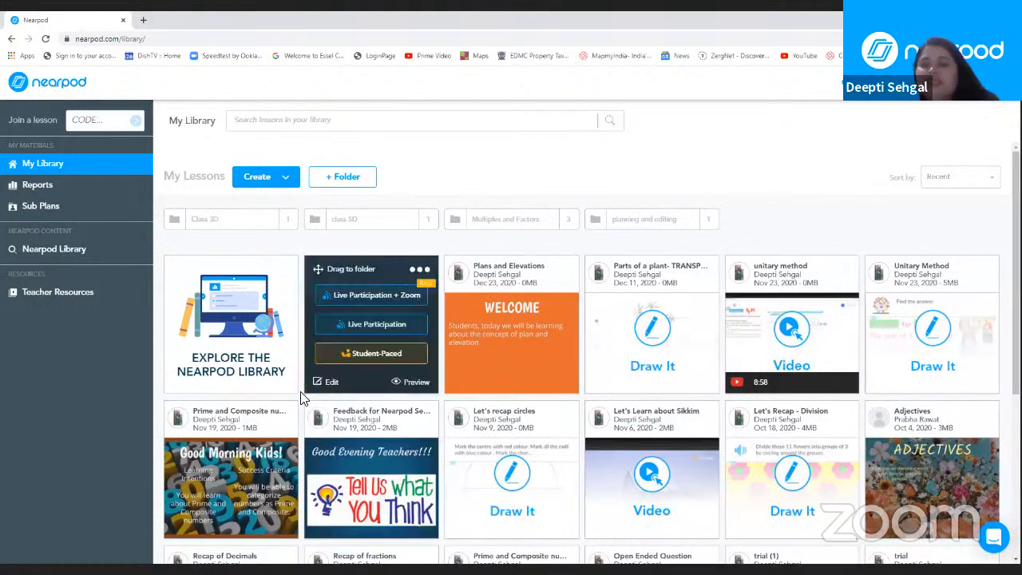
mouse_move(389, 327)
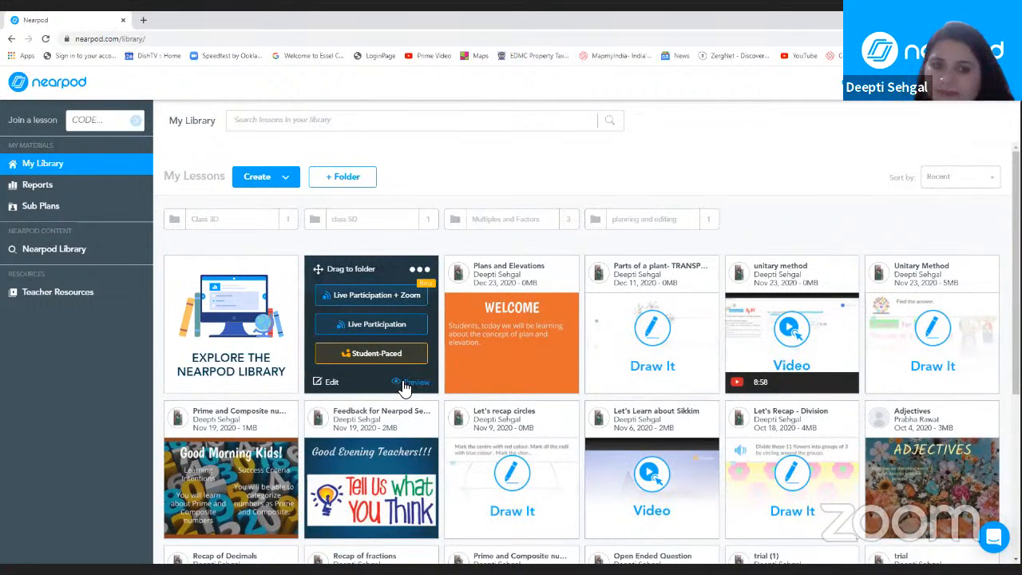
left_click(424, 275)
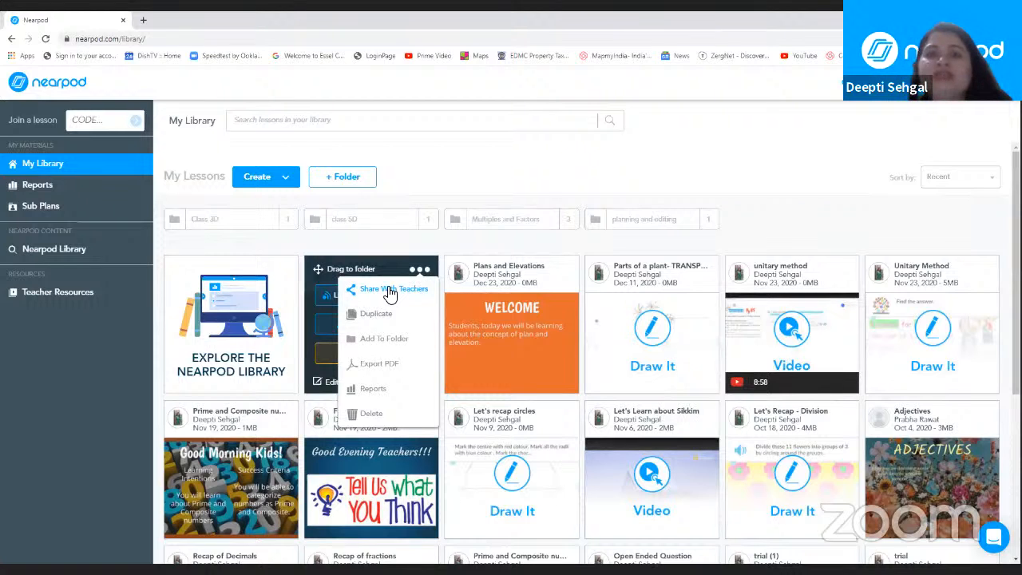
left_click(388, 289)
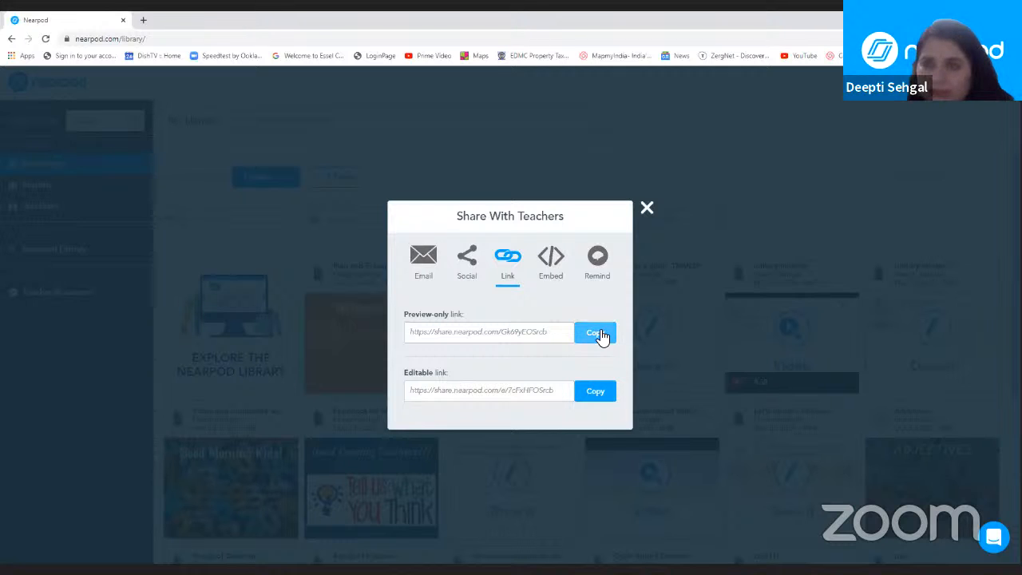
left_click(645, 210)
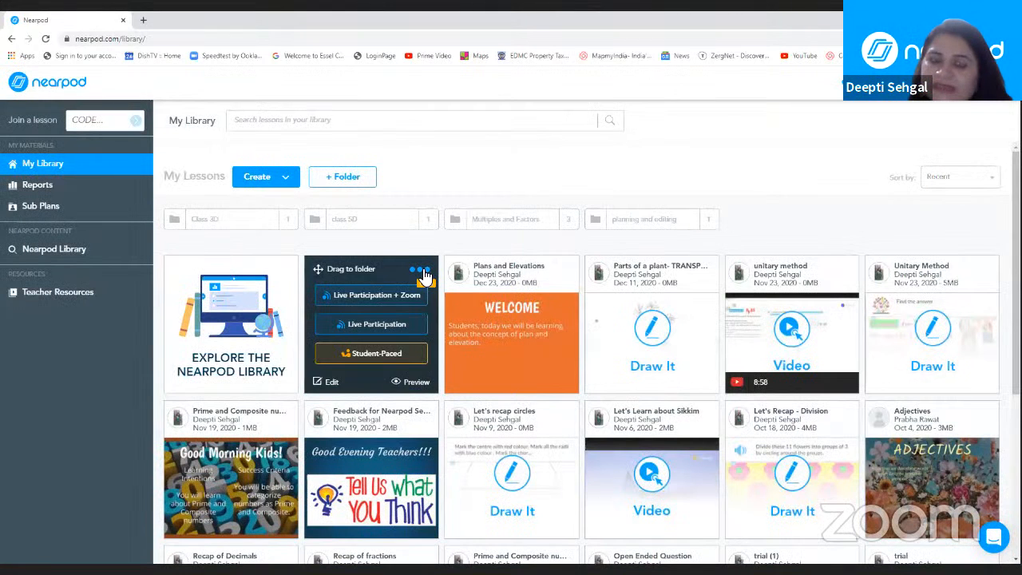
Step: Duplicate the Plan and Elevation lesson, and save and exit the copy
left_click(419, 269)
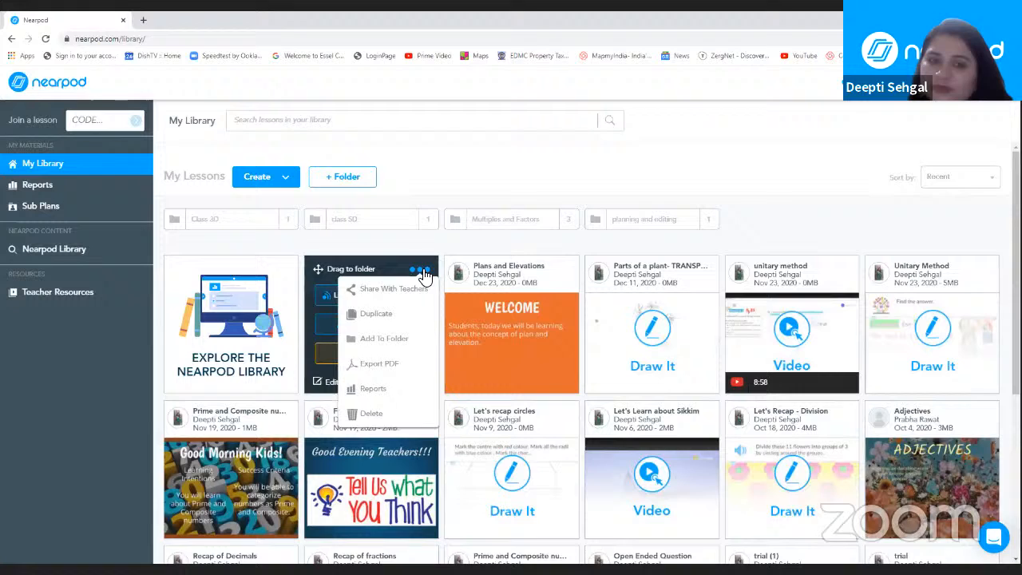
left_click(406, 311)
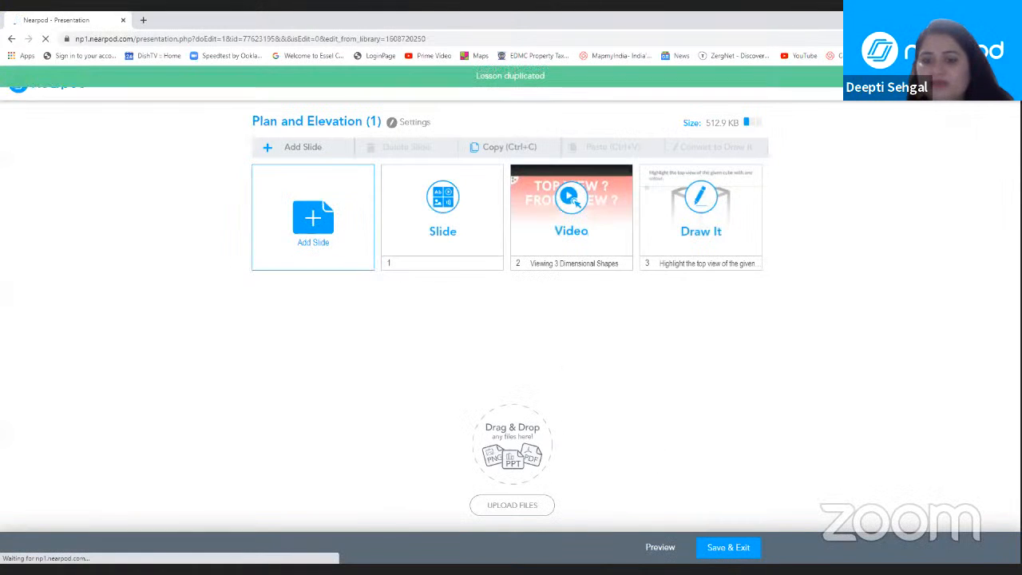
left_click(721, 551)
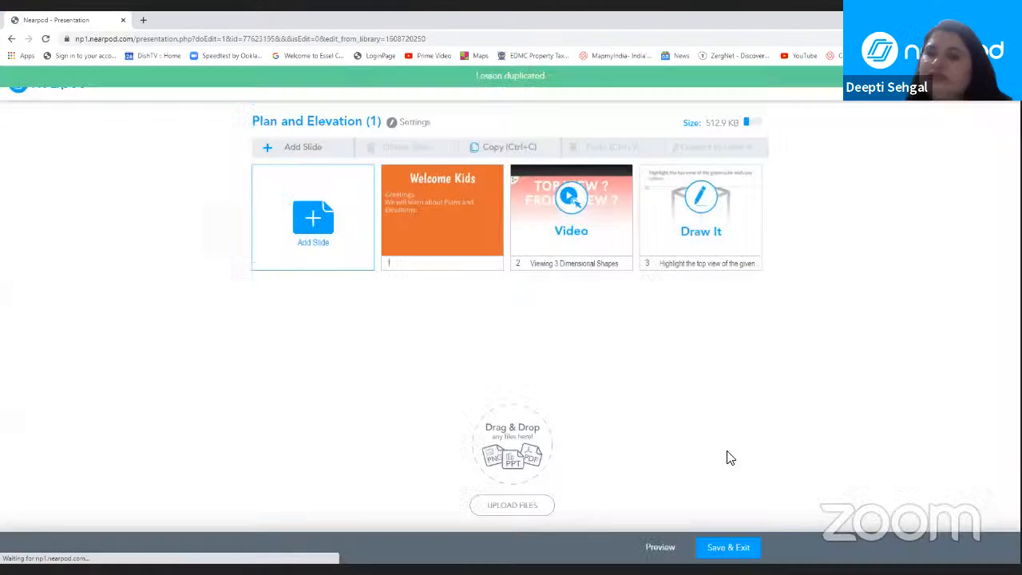
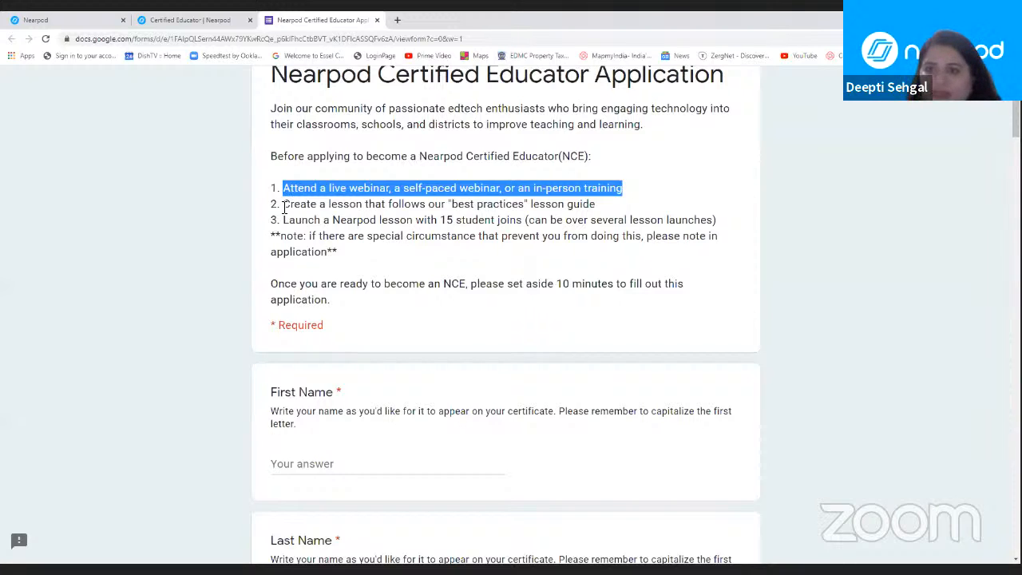
Step: Highlight the application requirements for creating a best-practices lesson and launching a Nearpod lesson with 15 student joins
left_click_drag(284, 206, 505, 209)
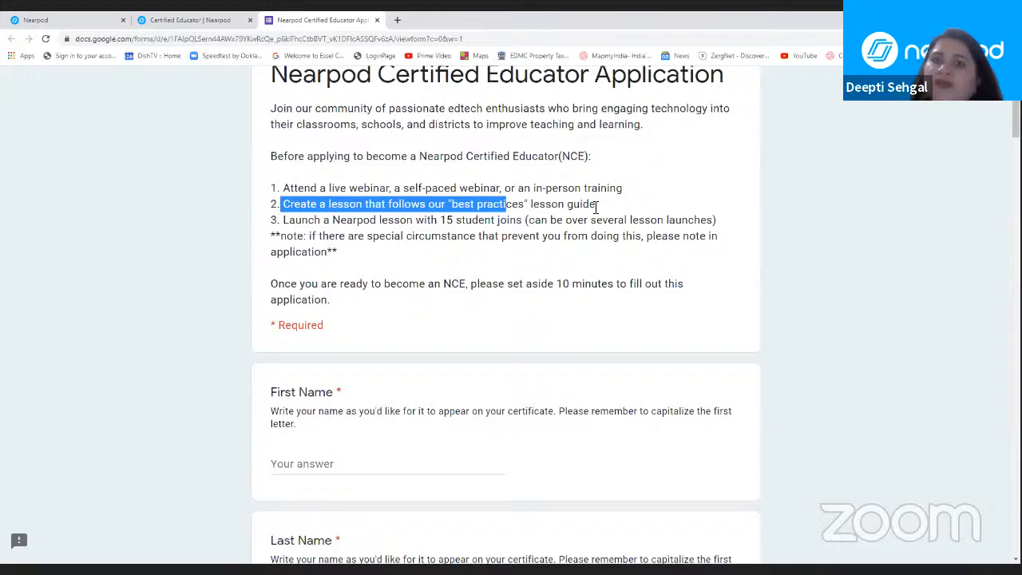
left_click(283, 224)
left_click_drag(283, 224, 531, 220)
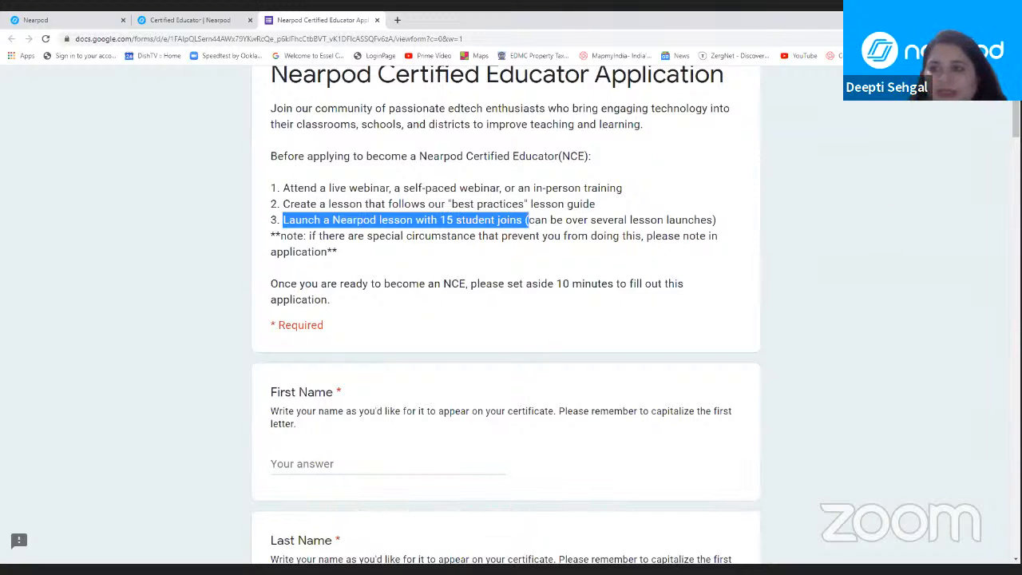
Step: Examine the application's First Name, Last Name, Email Address and today's date questions
scroll(507, 315, "down", 1)
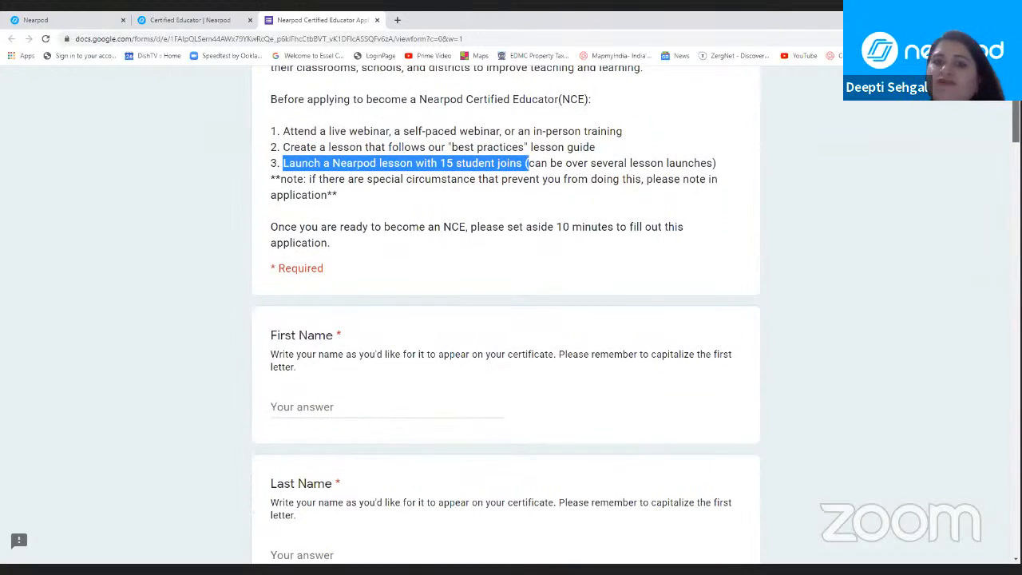
left_click_drag(1015, 131, 1016, 130)
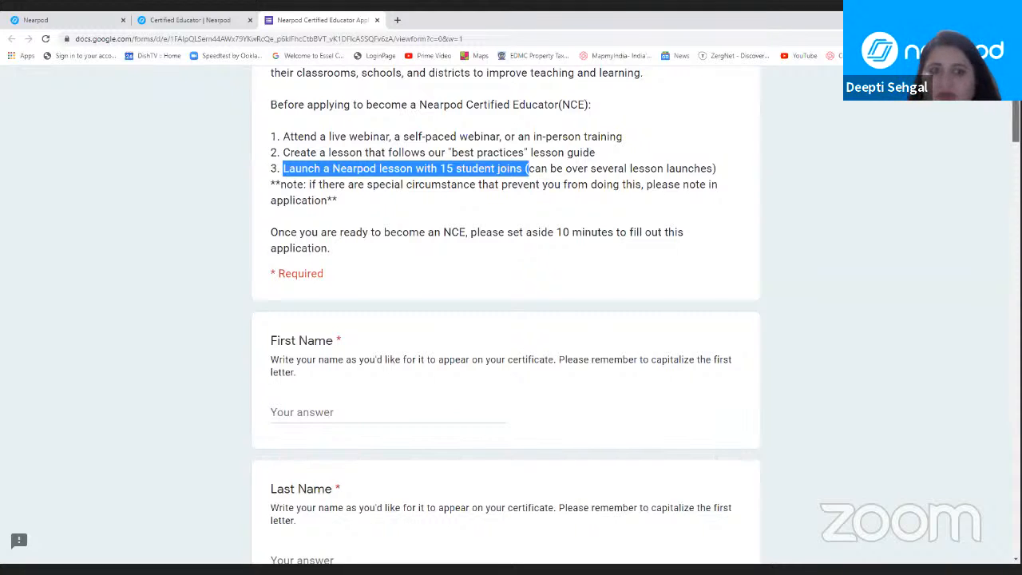
scroll(506, 320, "down", 3)
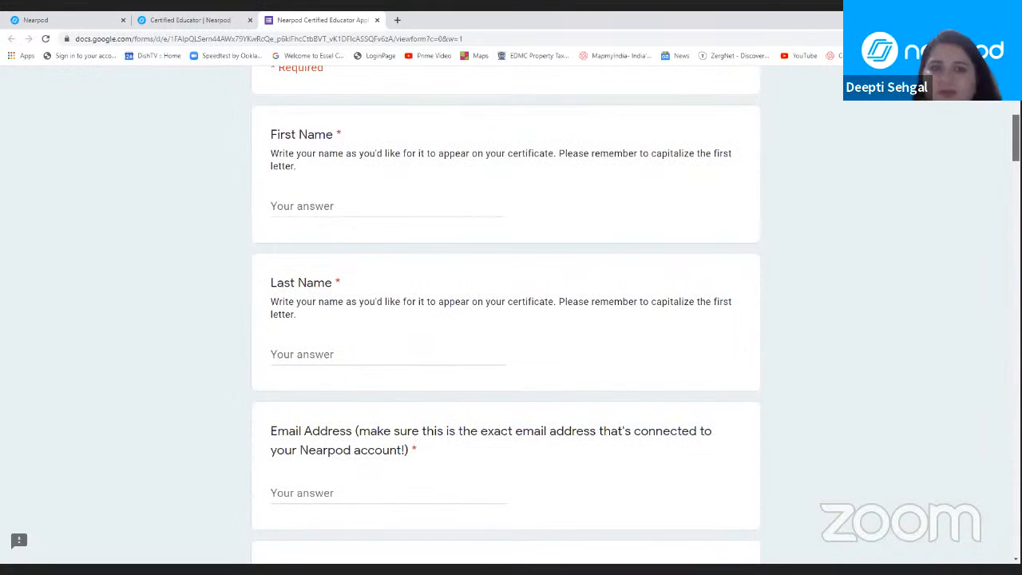
scroll(506, 319, "up", 1)
scroll(506, 320, "down", 1)
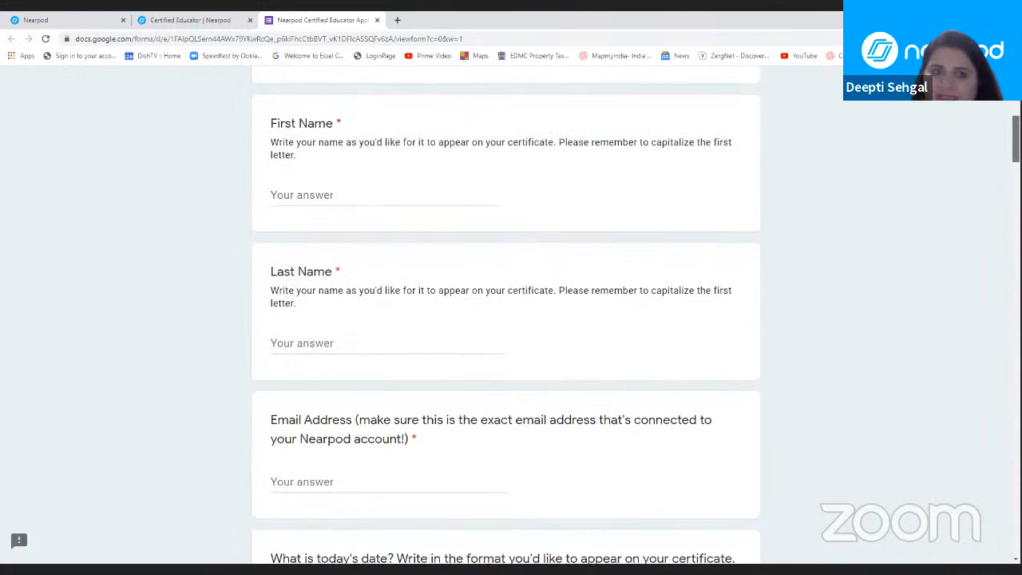
scroll(507, 311, "down", 2)
scroll(506, 310, "up", 1)
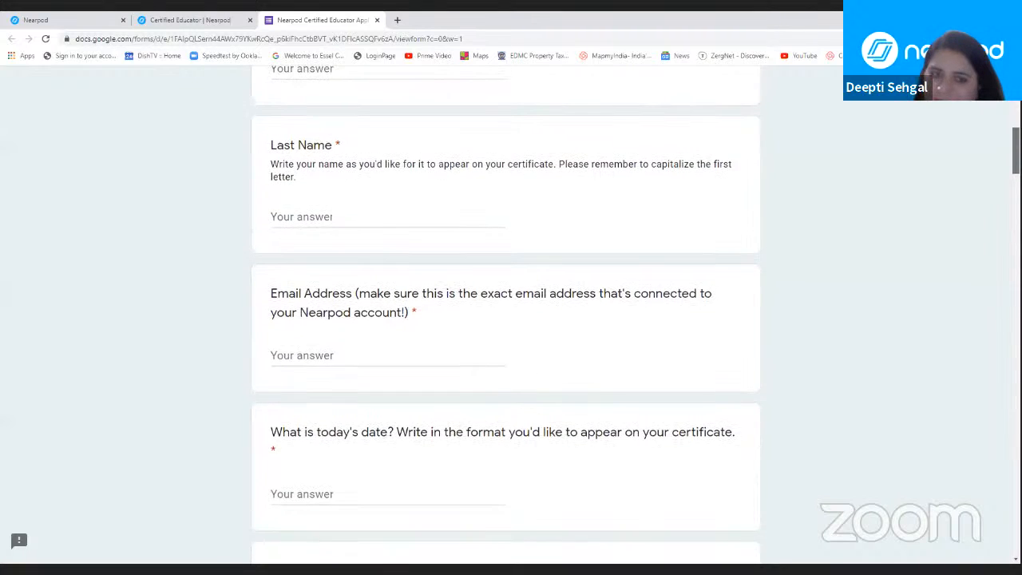
scroll(506, 316, "down", 3)
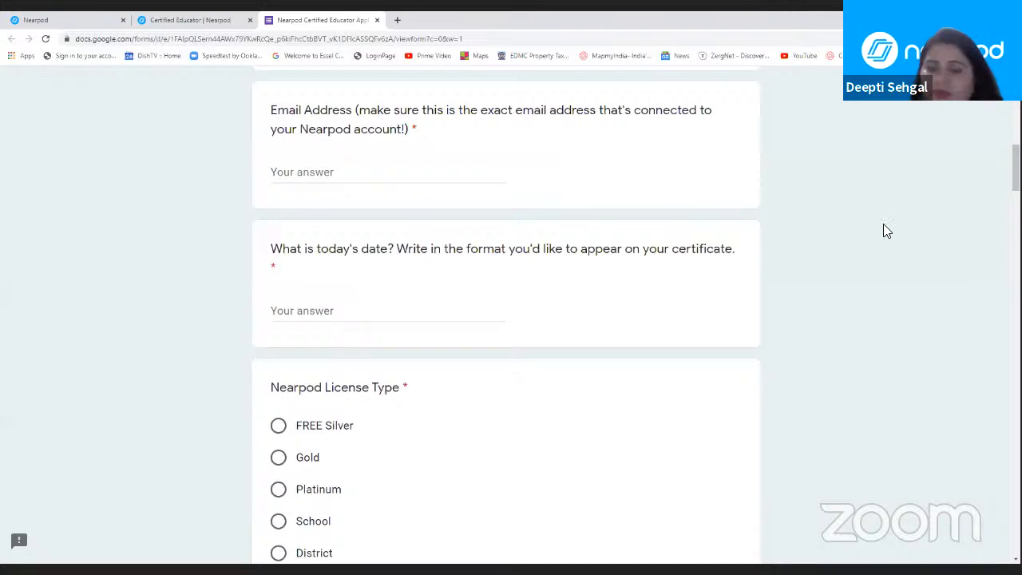
Step: Choose FREE Silver as the Nearpod License Type
left_click_drag(1015, 174, 1015, 184)
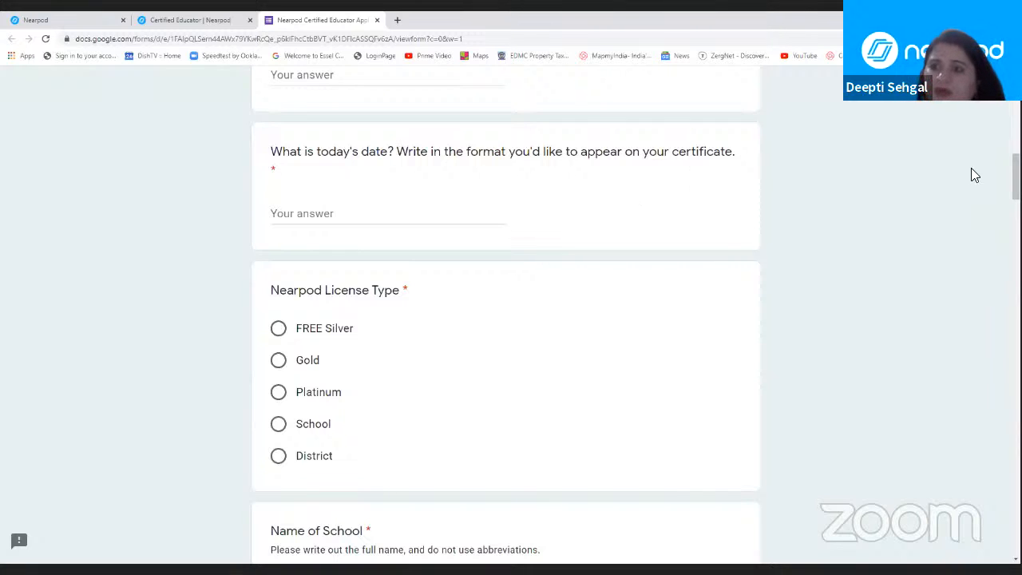
scroll(1014, 184, "down", 2)
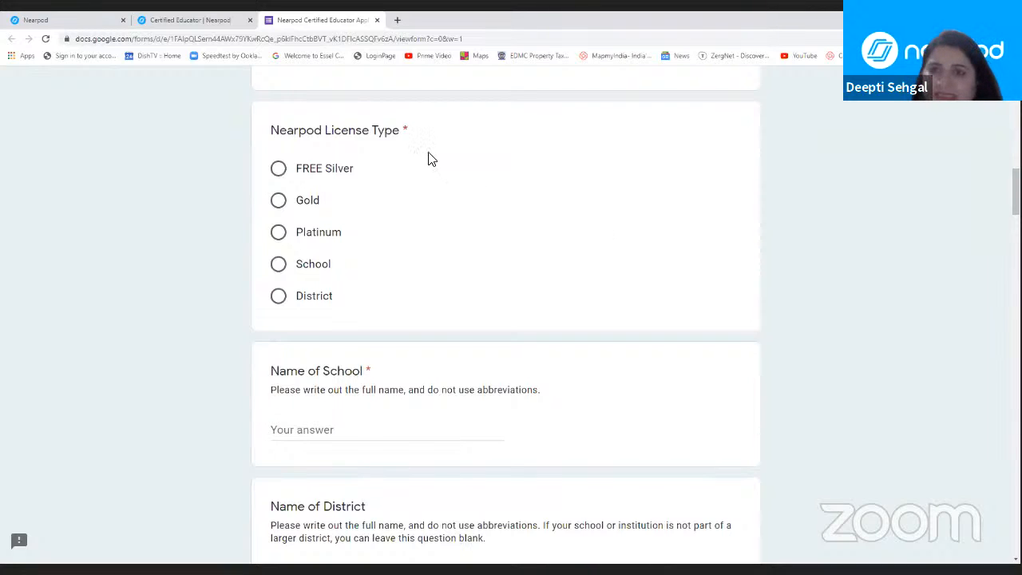
left_click(279, 172)
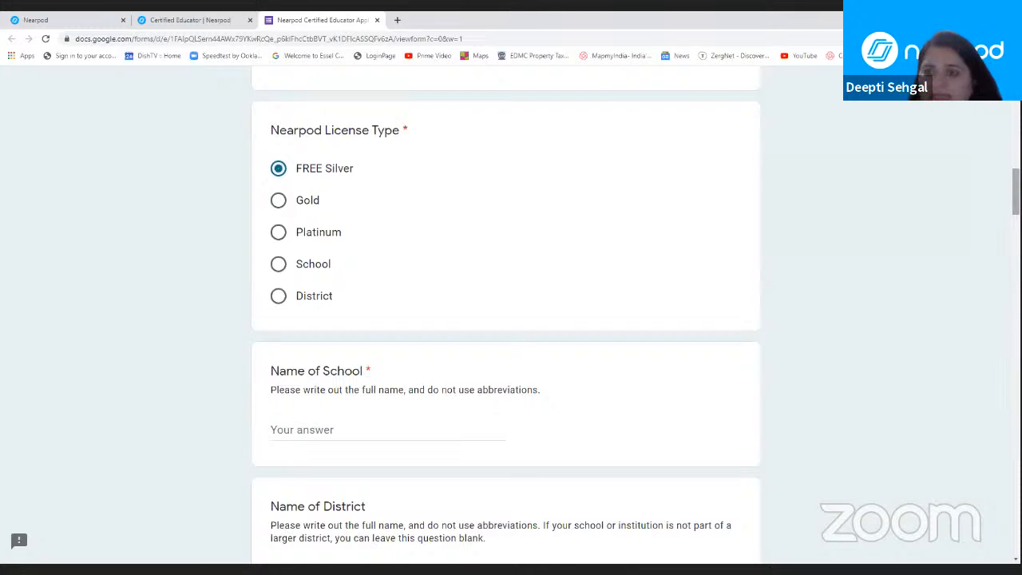
Step: Examine the Name of School, Name of District and City questions, and highlight the State instruction for applicants working outside the United States
scroll(380, 230, "down", 3)
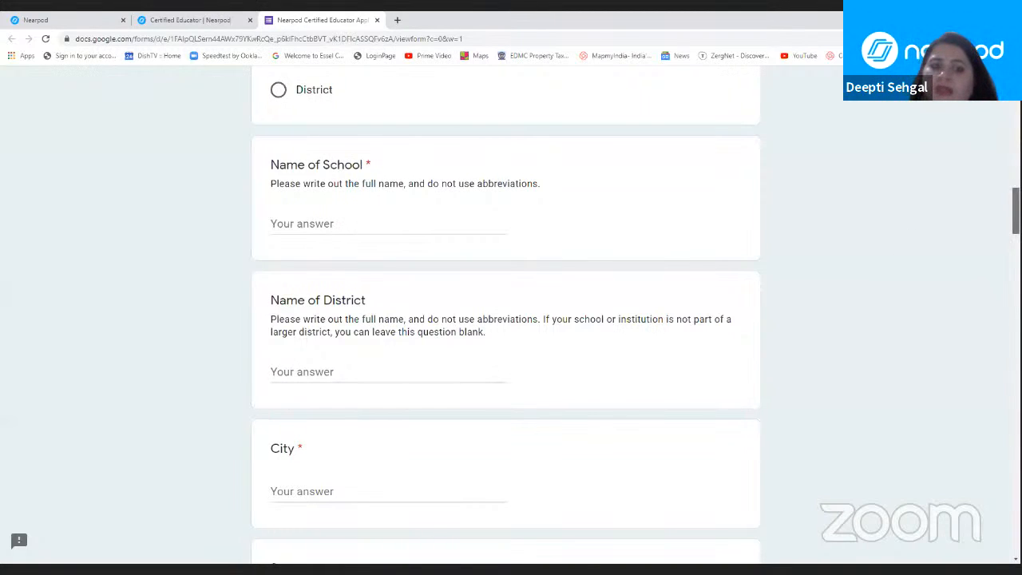
scroll(506, 319, "down", 2)
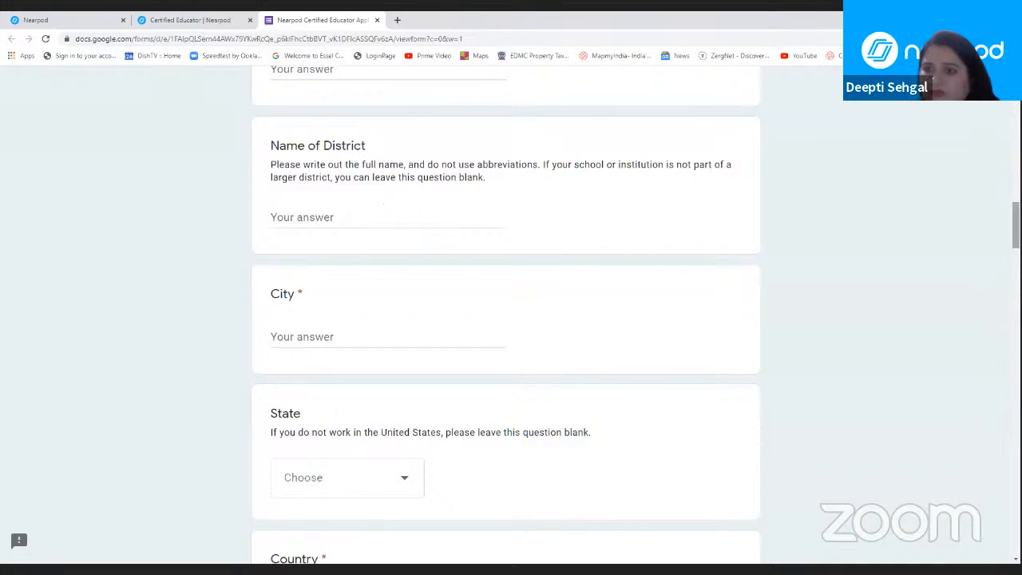
scroll(506, 314, "down", 2)
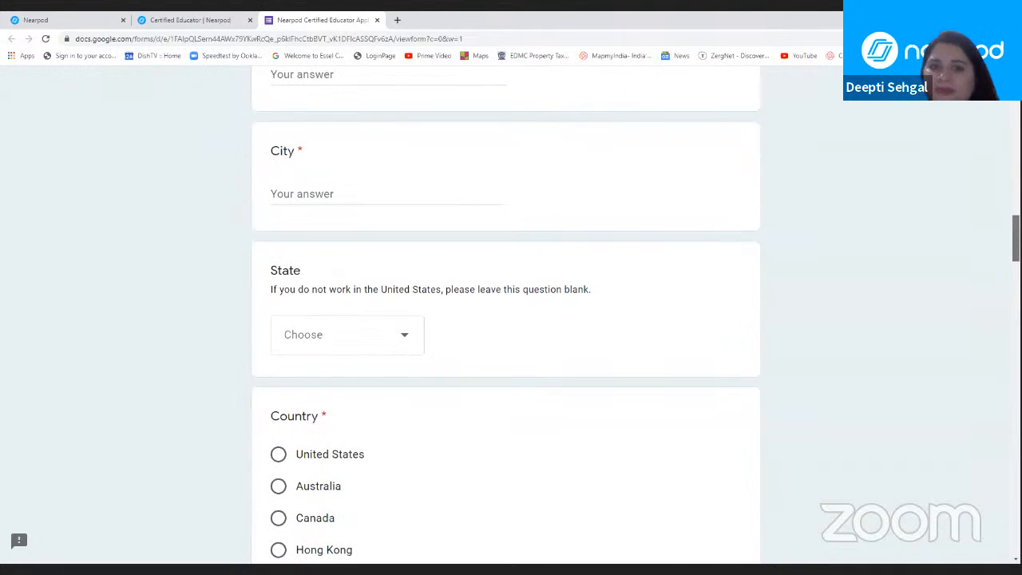
scroll(506, 311, "down", 2)
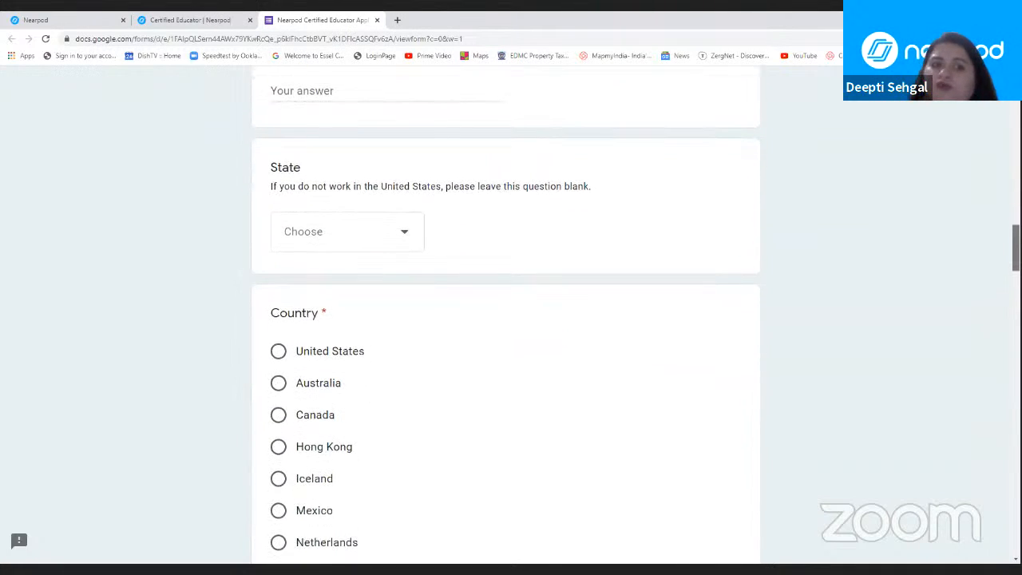
left_click_drag(1015, 243, 1015, 248)
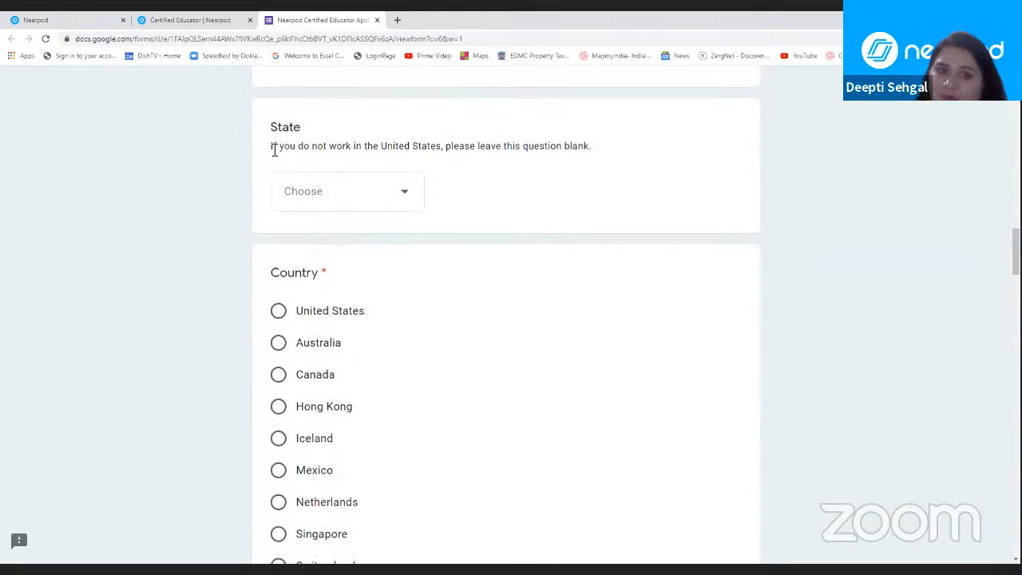
left_click_drag(274, 150, 614, 155)
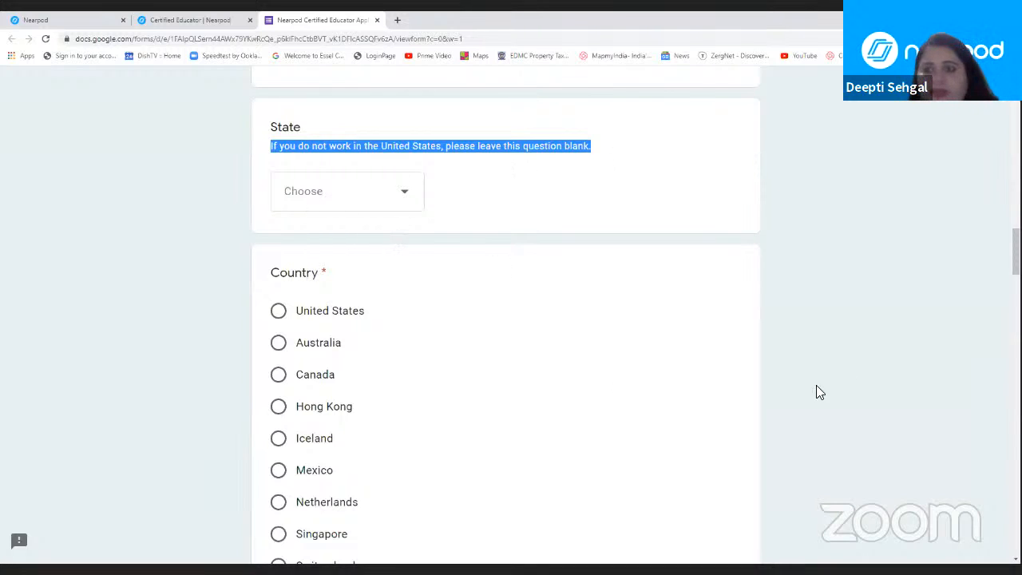
Step: Answer the Country question with Other and enter India
scroll(1016, 252, "down", 3)
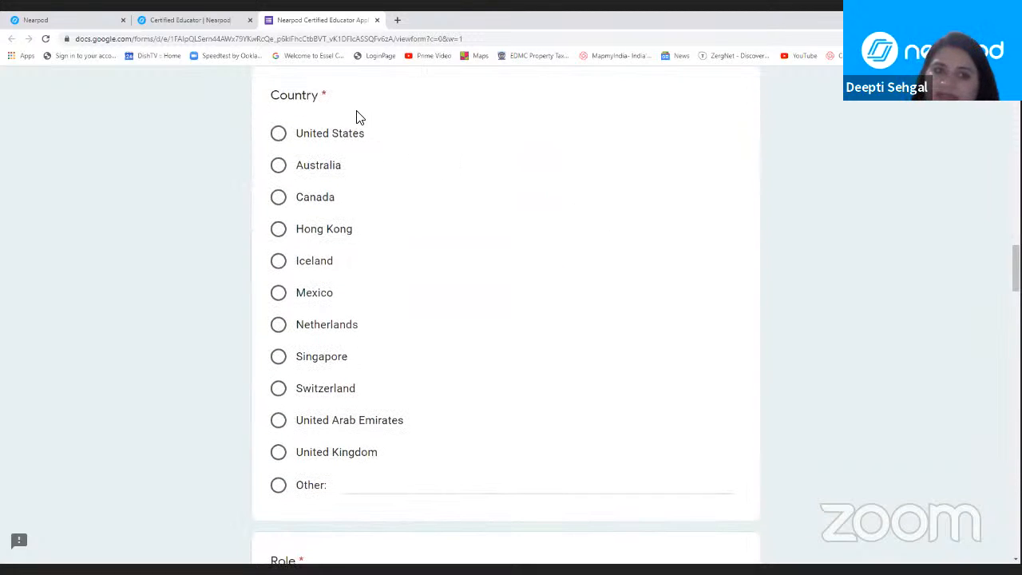
left_click(278, 487)
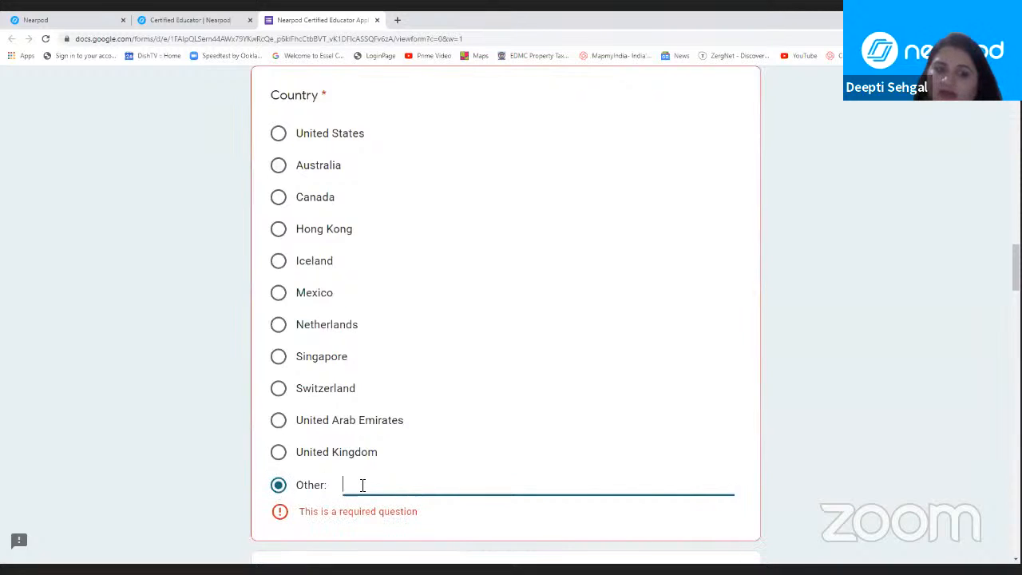
type("in")
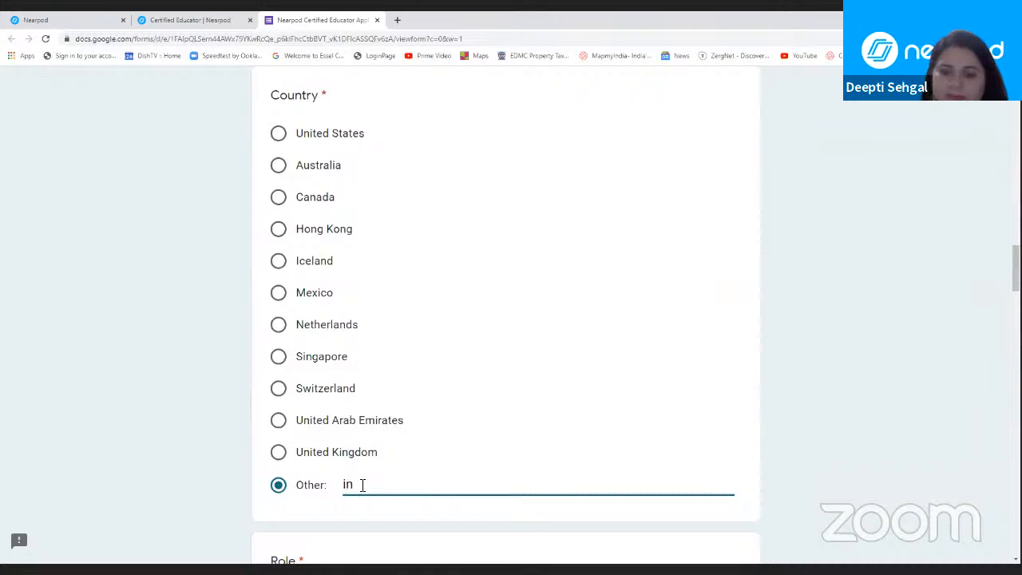
key("BackSpace")
key("BackSpace")
type("India")
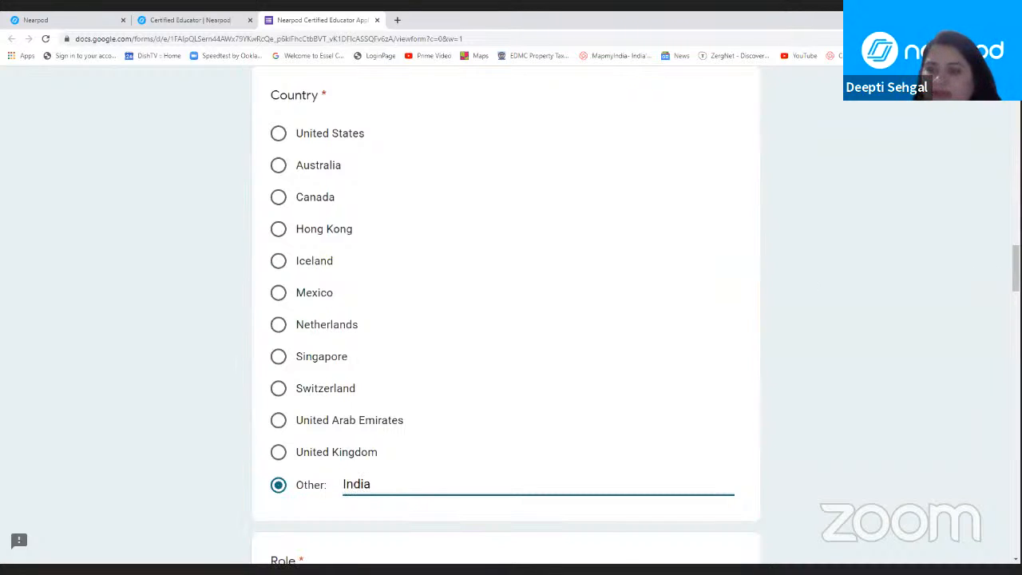
Step: Look through the available options for the Role question and set the role to Teacher
scroll(506, 319, "down", 3)
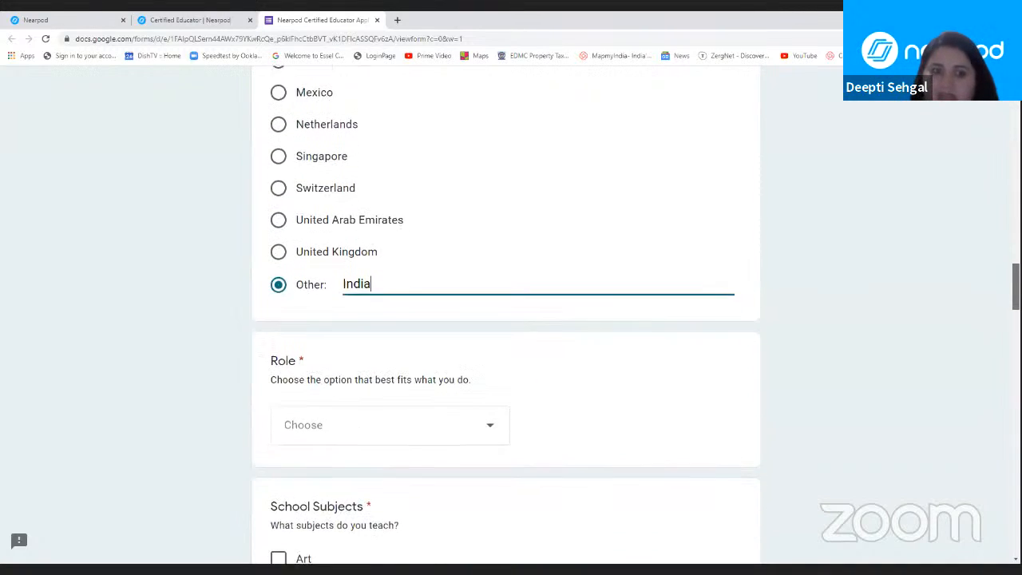
scroll(830, 319, "down", 1)
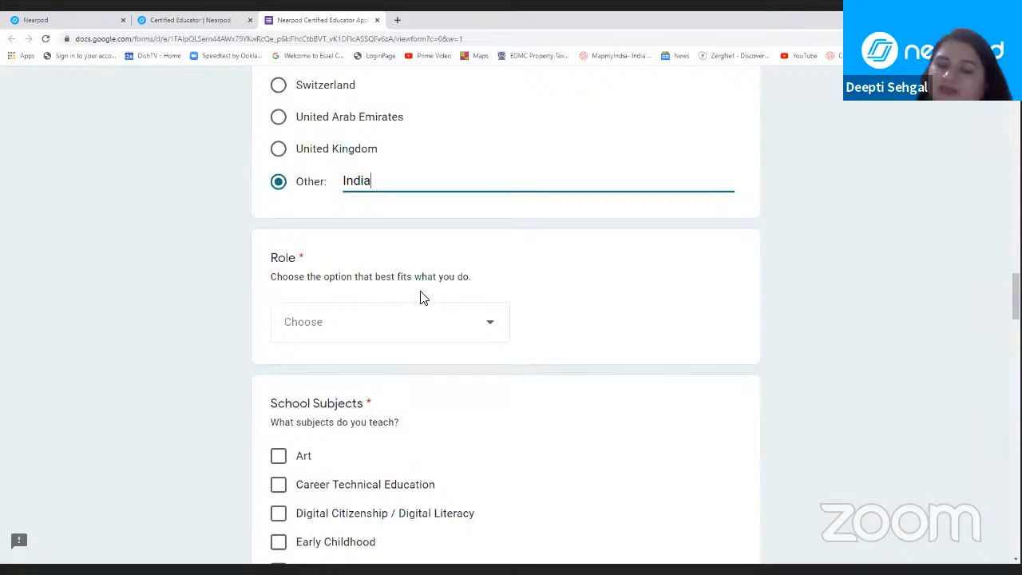
left_click(483, 333)
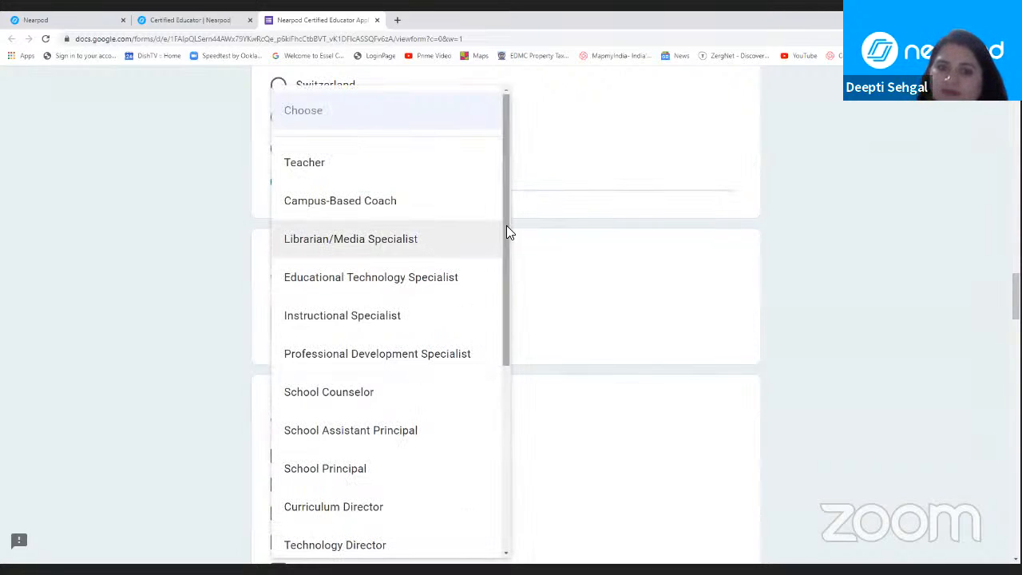
left_click_drag(504, 229, 506, 321)
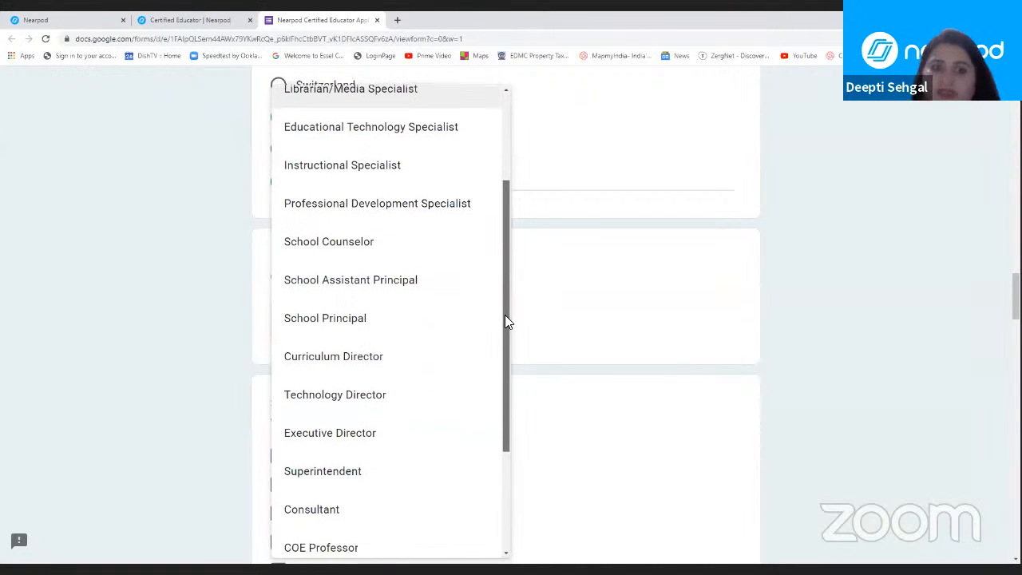
left_click_drag(505, 332, 514, 463)
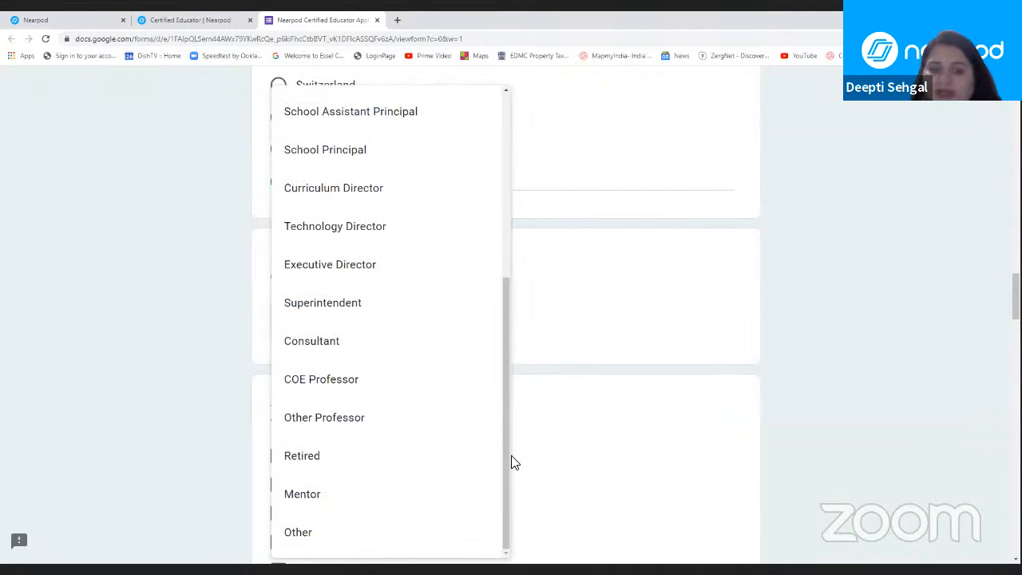
left_click(582, 269)
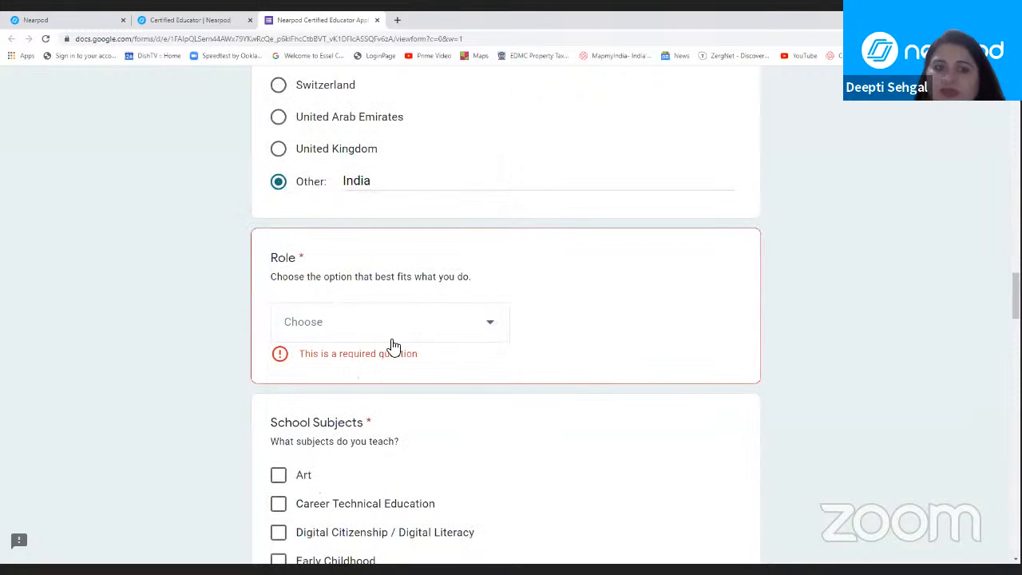
left_click(412, 322)
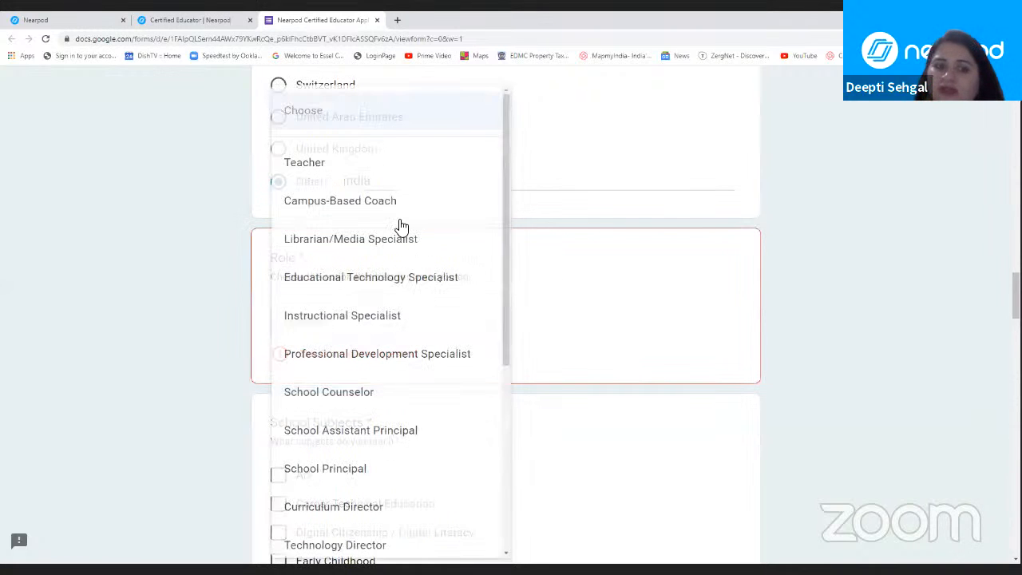
left_click(394, 168)
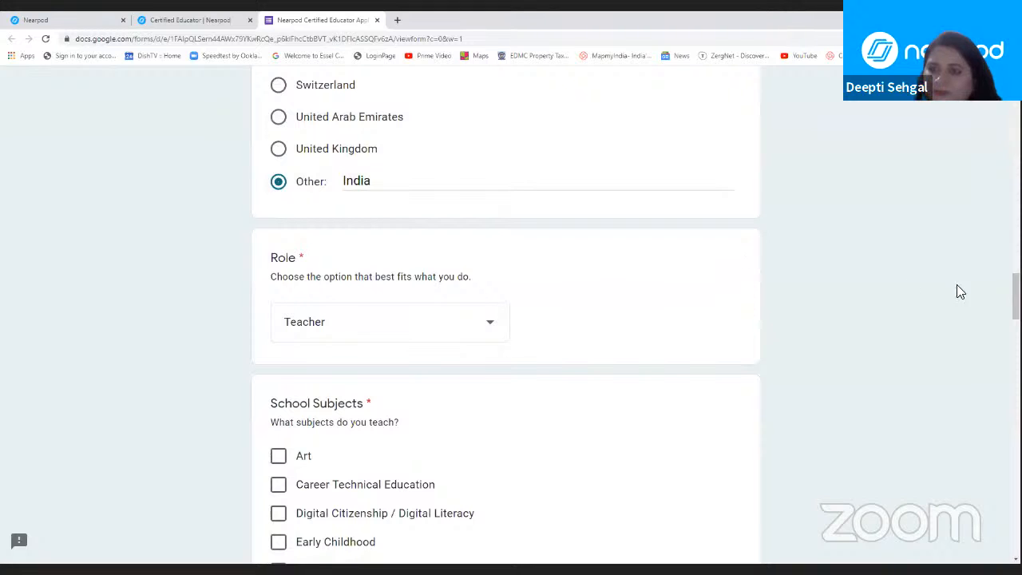
Step: Look through the School Subjects options and select Other as the subject taught
scroll(506, 319, "down", 3)
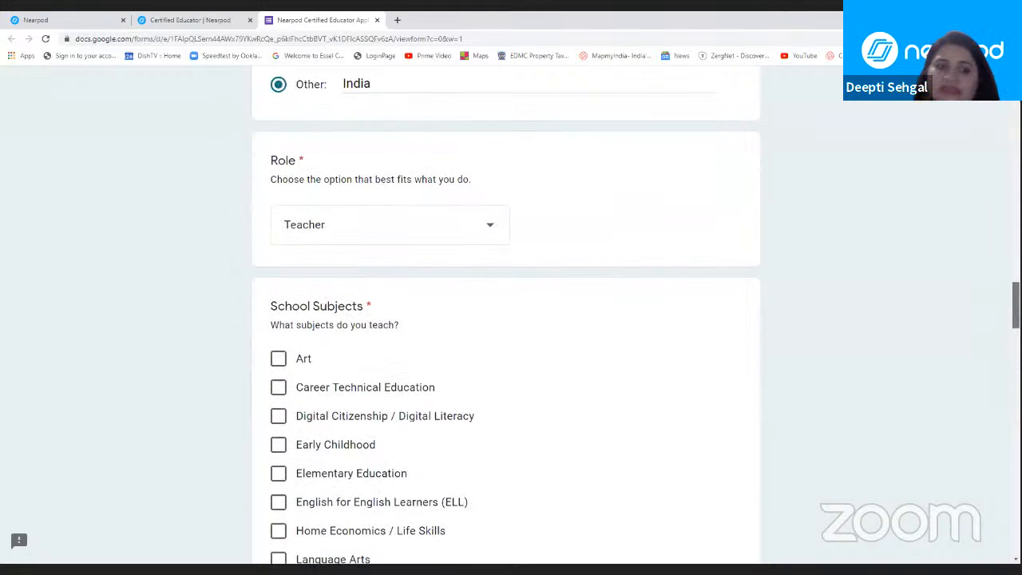
scroll(506, 320, "down", 2)
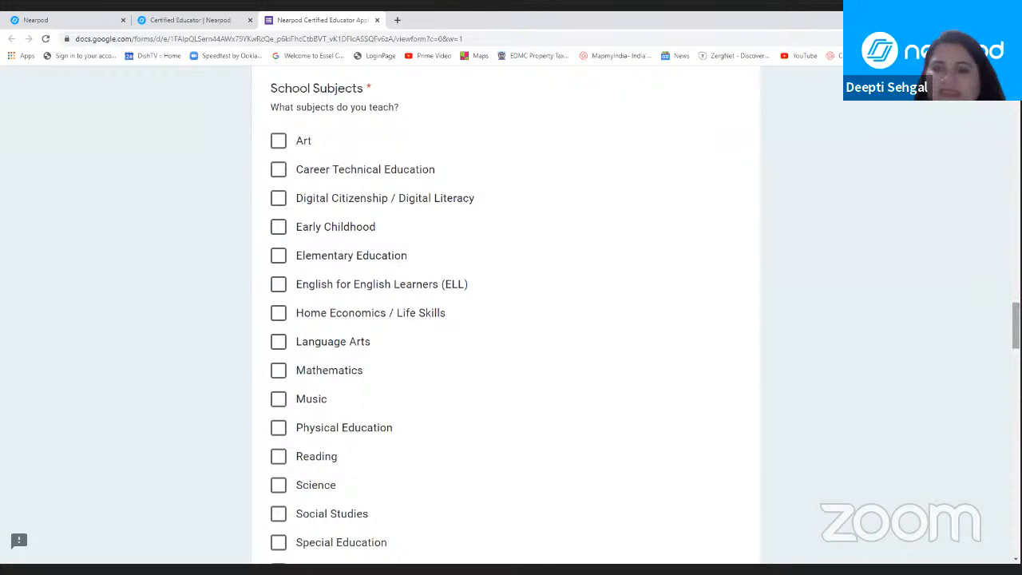
scroll(506, 319, "down", 2)
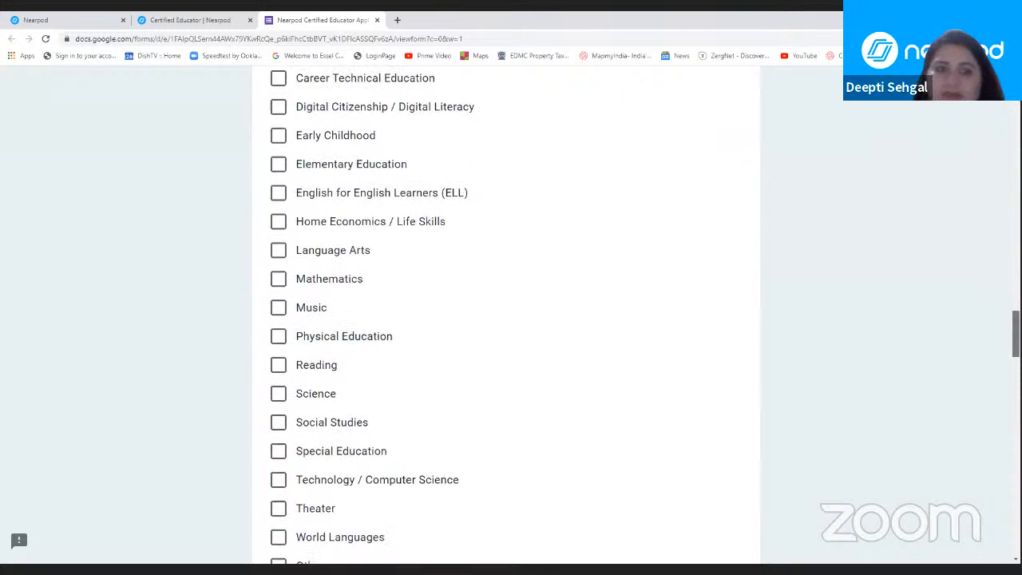
scroll(506, 319, "up", 1)
scroll(506, 319, "down", 1)
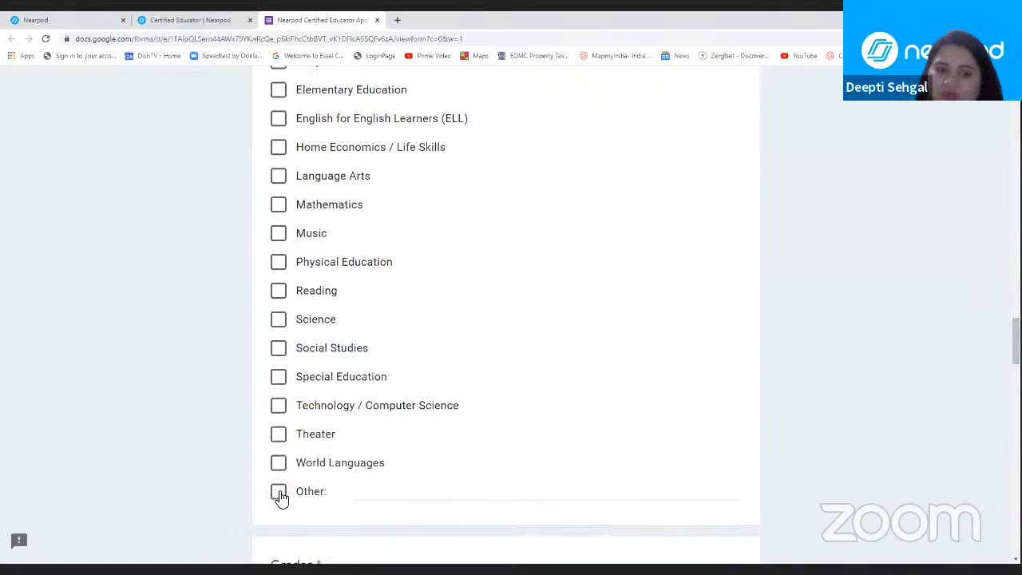
left_click(279, 493)
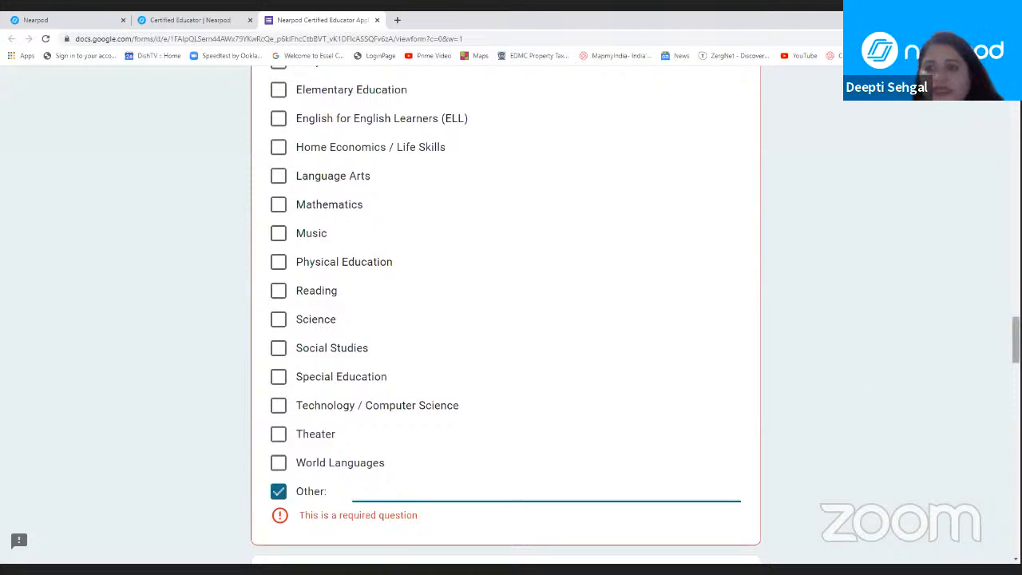
scroll(506, 311, "down", 5)
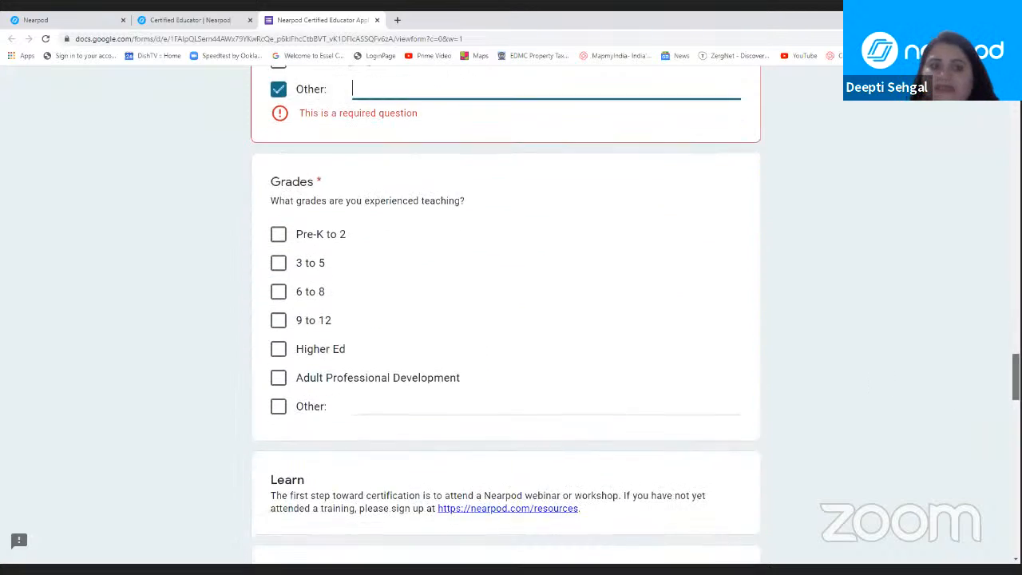
Step: Review the Grades options and open the Nearpod resources link given in the form's Learn section
left_click_drag(1016, 380, 1015, 378)
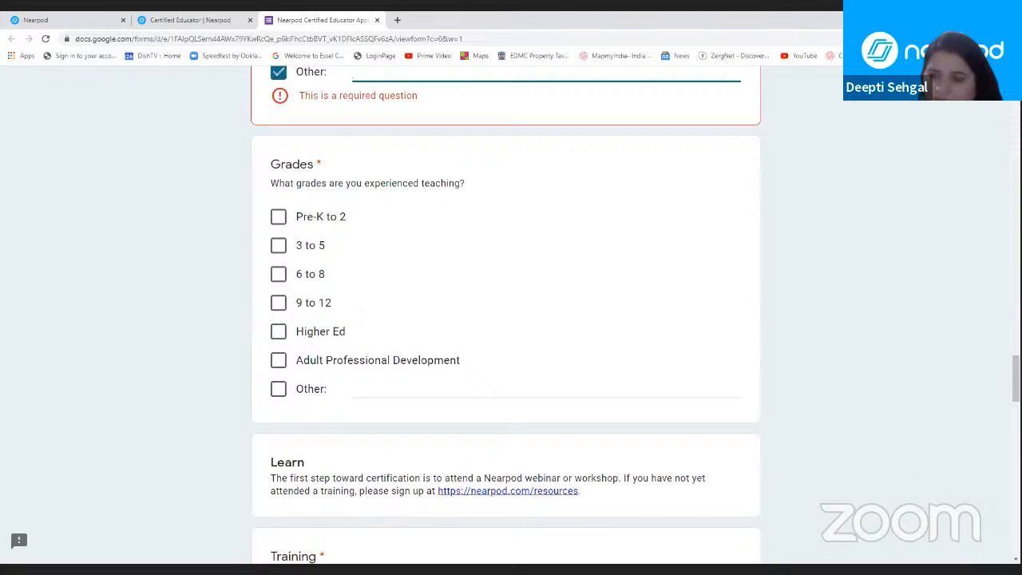
scroll(506, 315, "down", 3)
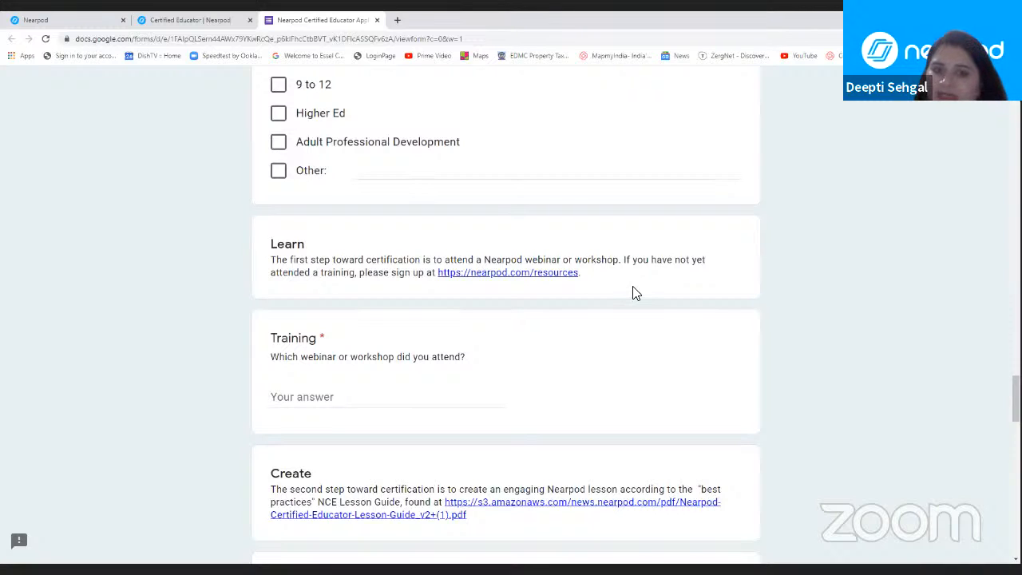
left_click(516, 273)
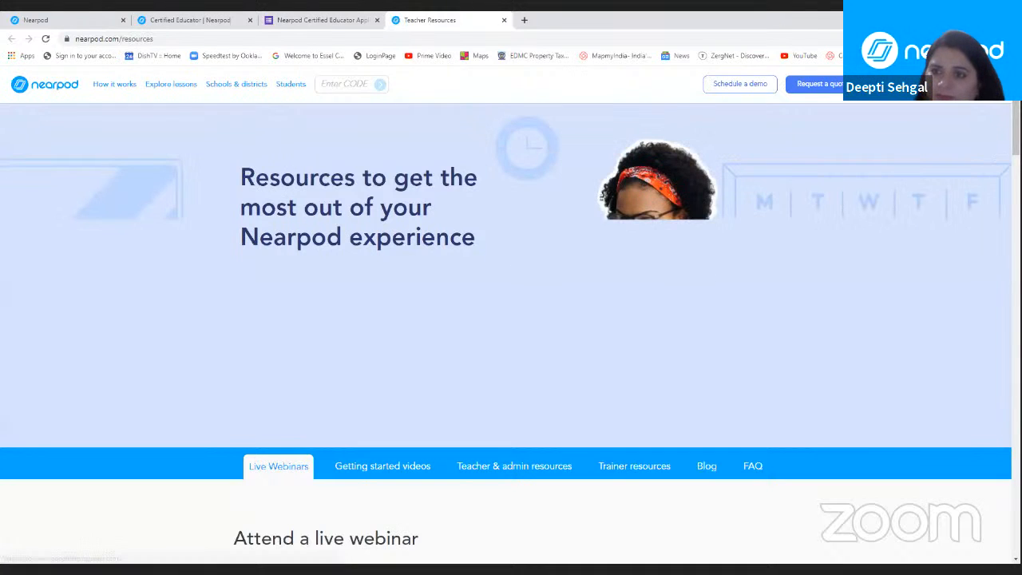
Step: Find the Nearpod for Beginners webinar in the live webinar calendar and view its registration page
scroll(506, 332, "down", 4)
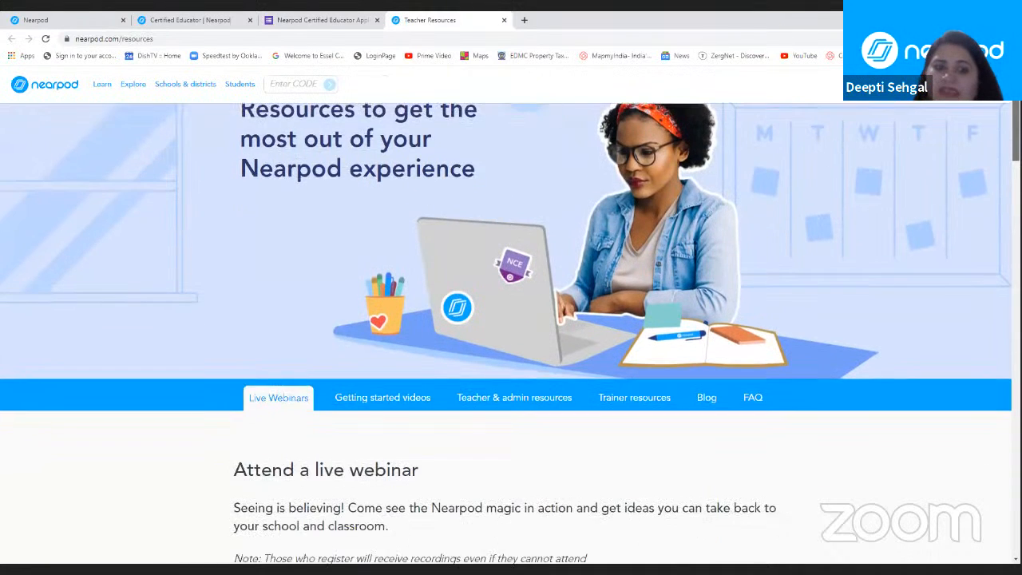
scroll(506, 332, "down", 1)
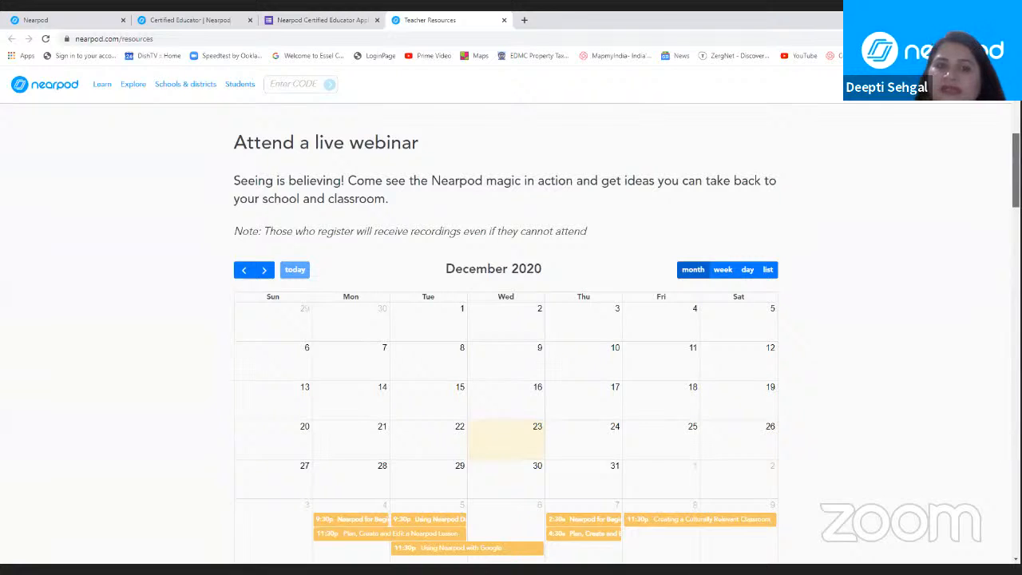
scroll(546, 433, "down", 1)
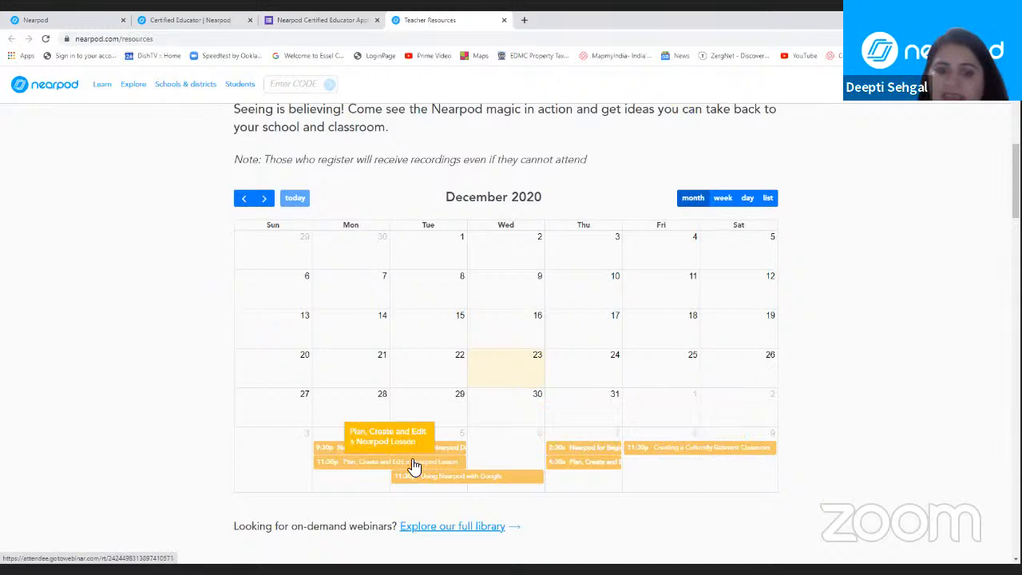
left_click(340, 455)
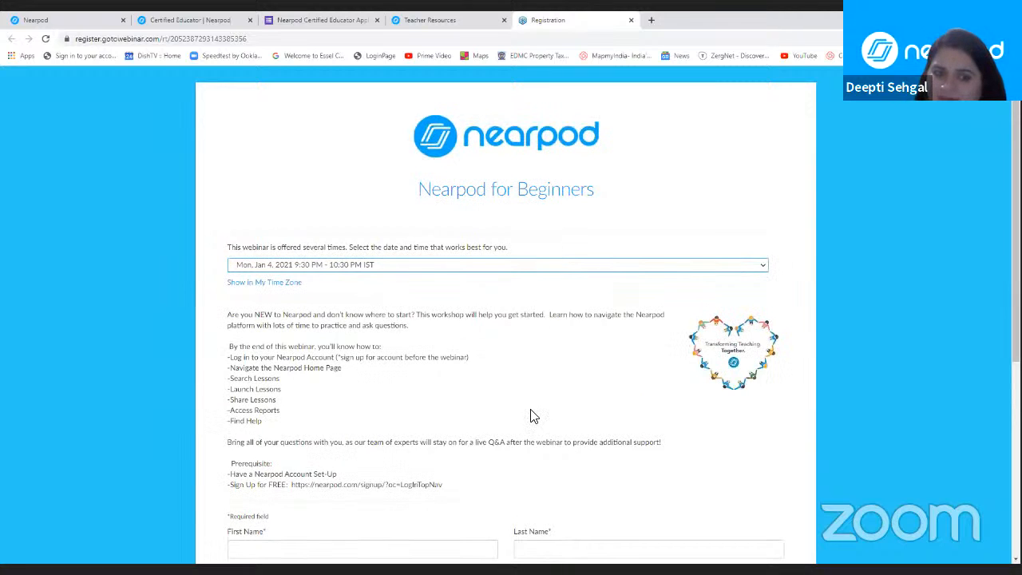
mouse_move(1015, 209)
left_mouse_down()
mouse_move(1016, 314)
mouse_move(1015, 198)
left_mouse_up()
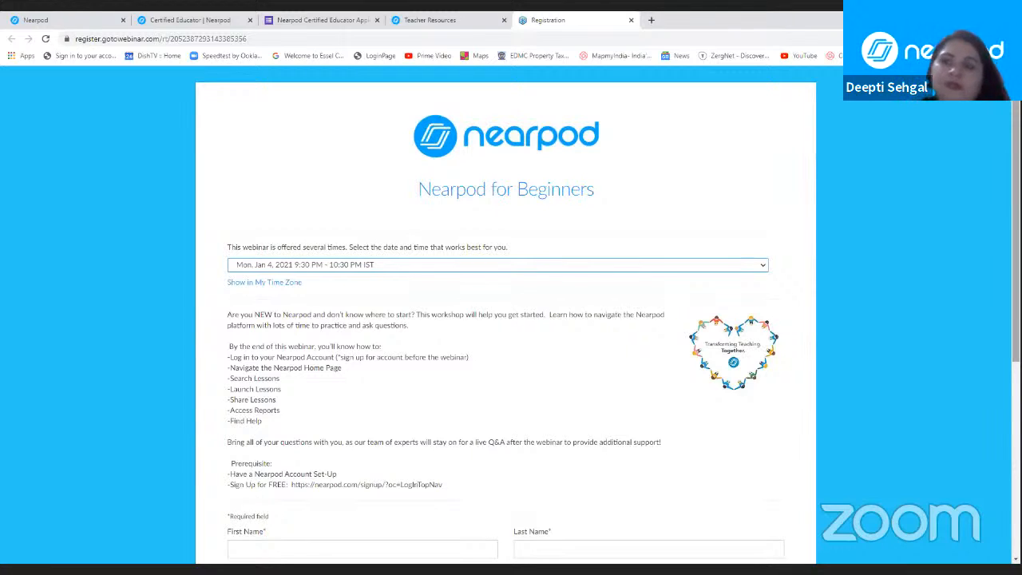
Step: Return to the Certified Educator application form and select the answer field of the Training question
left_click(371, 19)
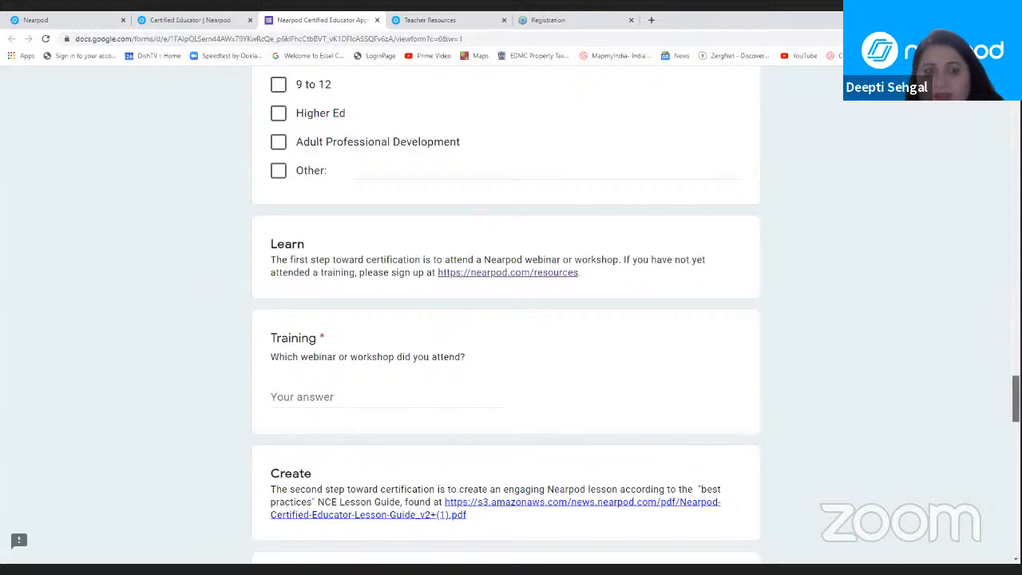
scroll(1015, 404, "down", 2)
scroll(1015, 403, "down", 3)
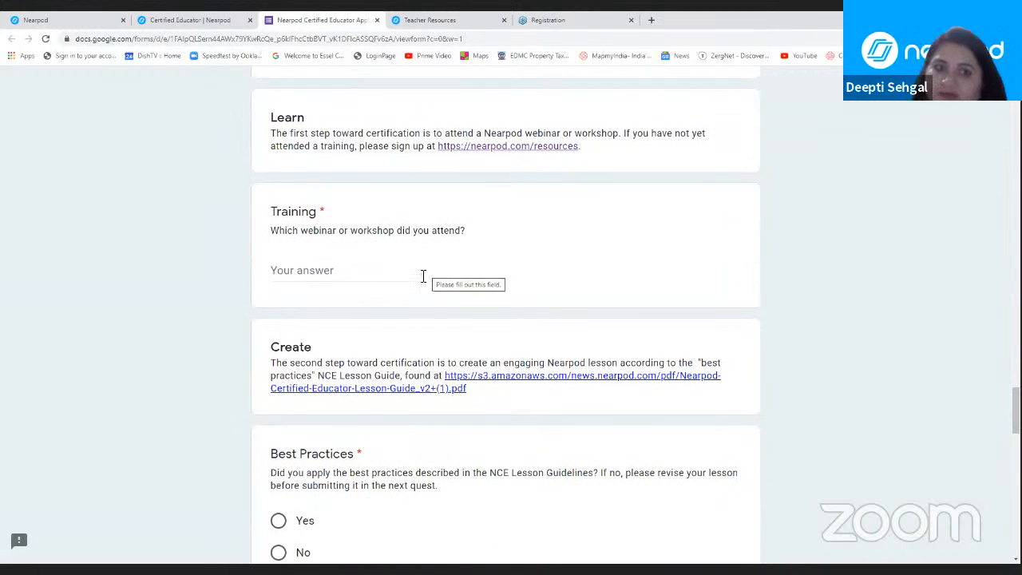
left_click(301, 272)
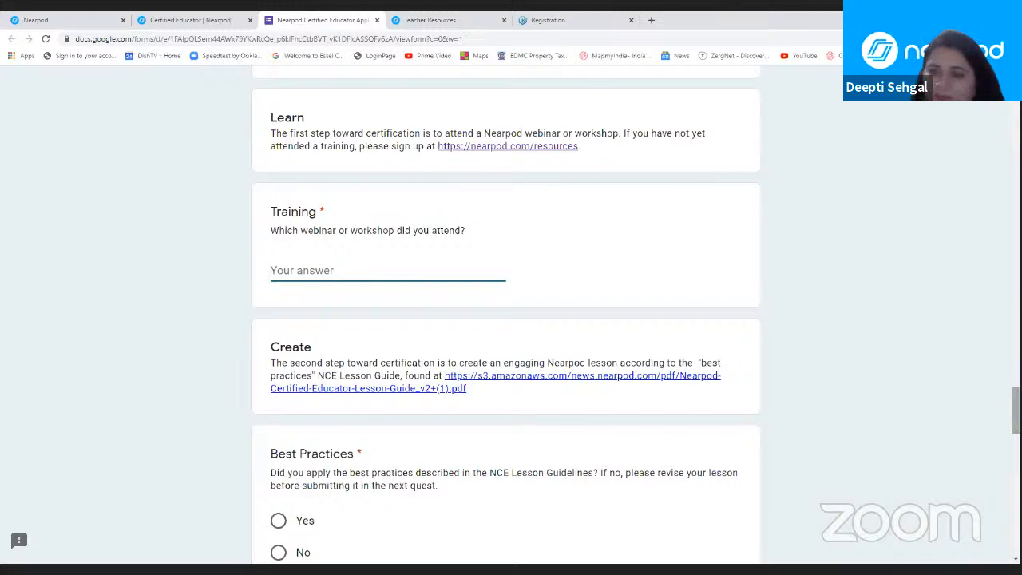
Step: Open the NCE Lesson Guide linked in the Create section, highlight the requirement of at least 5 interactive activities, and review the remaining lesson content rules
scroll(684, 307, "down", 3)
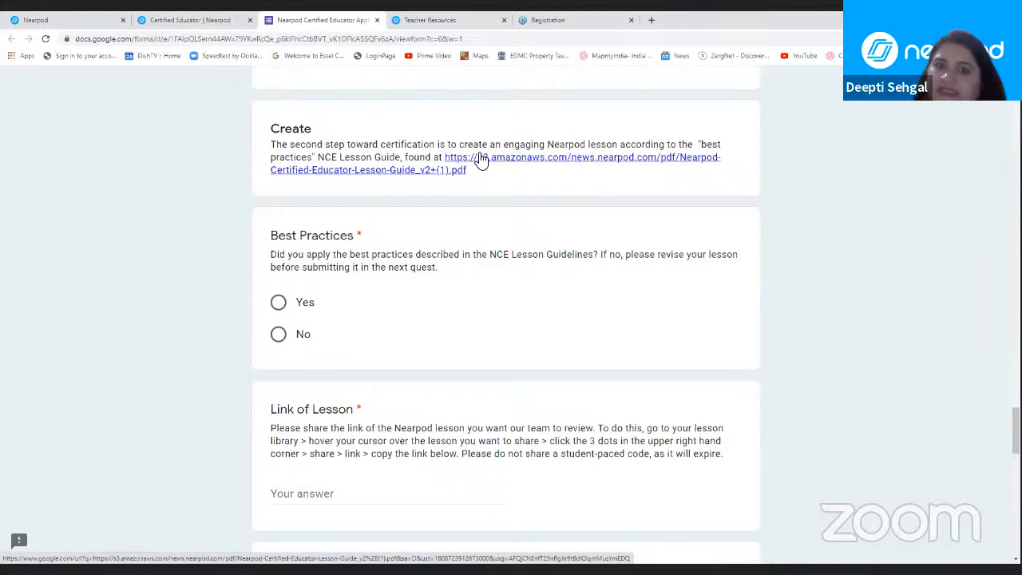
left_click(479, 182)
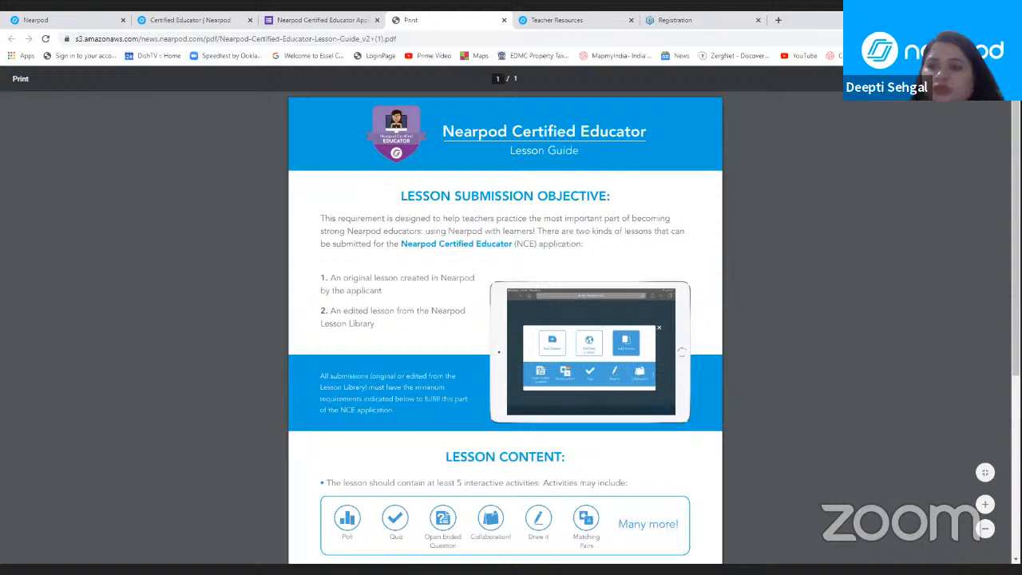
scroll(585, 381, "down", 2)
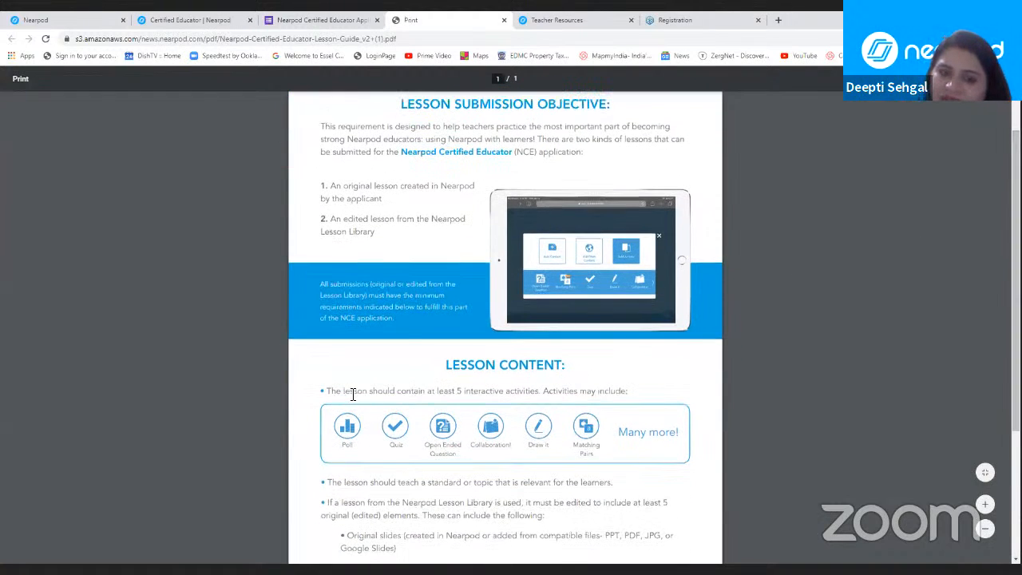
left_click_drag(351, 395, 540, 392)
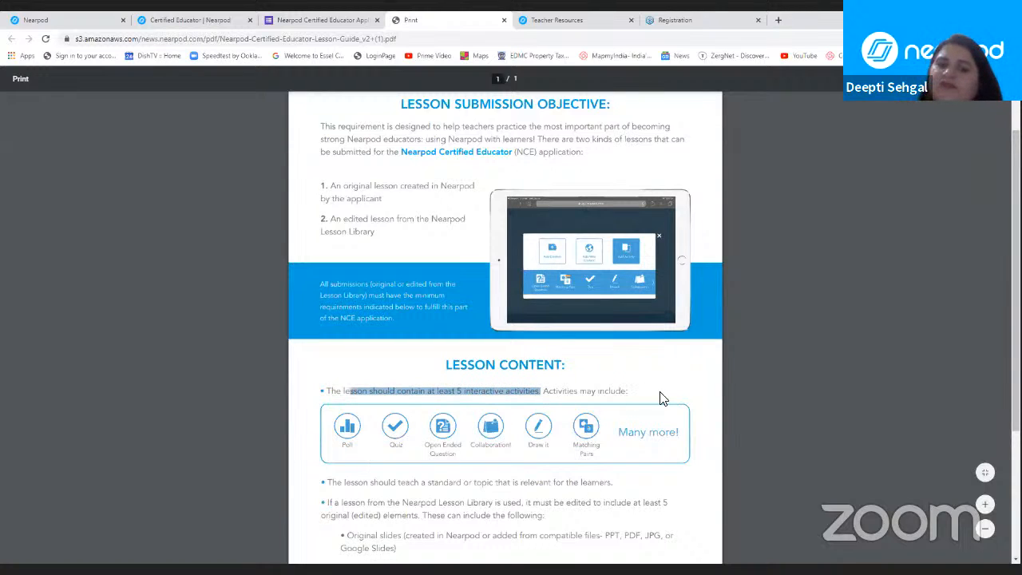
scroll(504, 319, "down", 3)
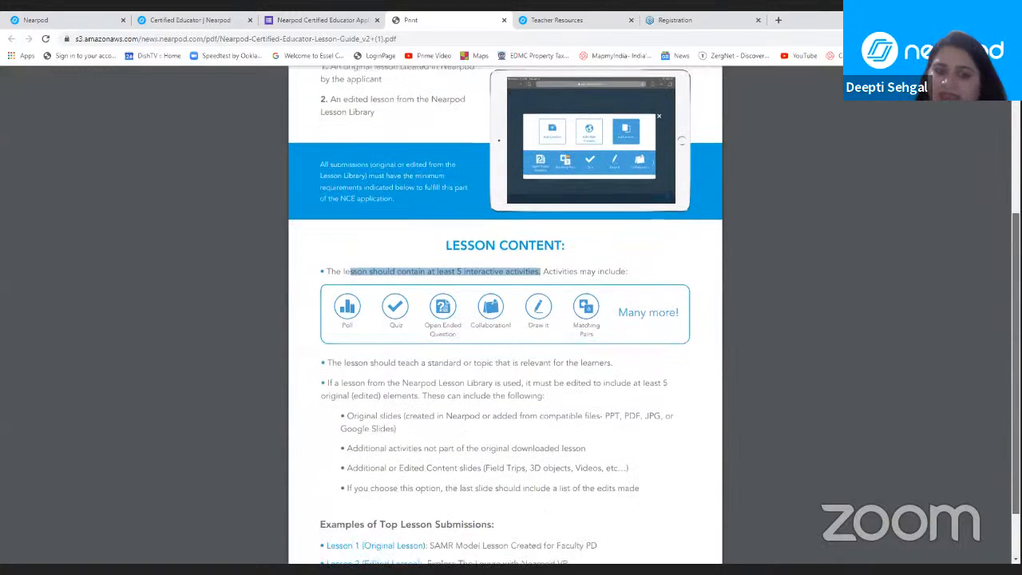
scroll(504, 319, "down", 1)
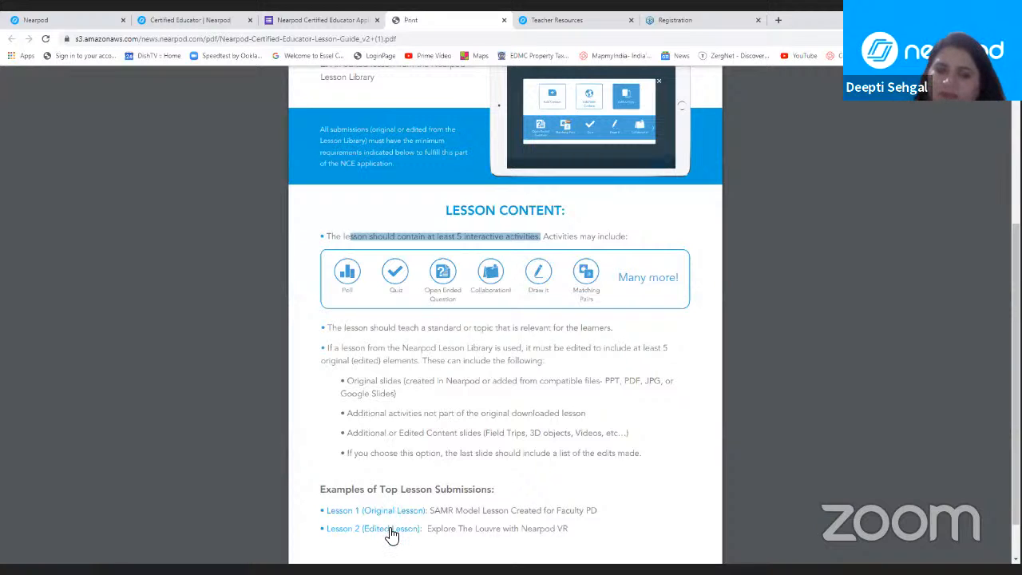
Step: Return to the application form and answer the Best Practices question with Yes
left_click(317, 20)
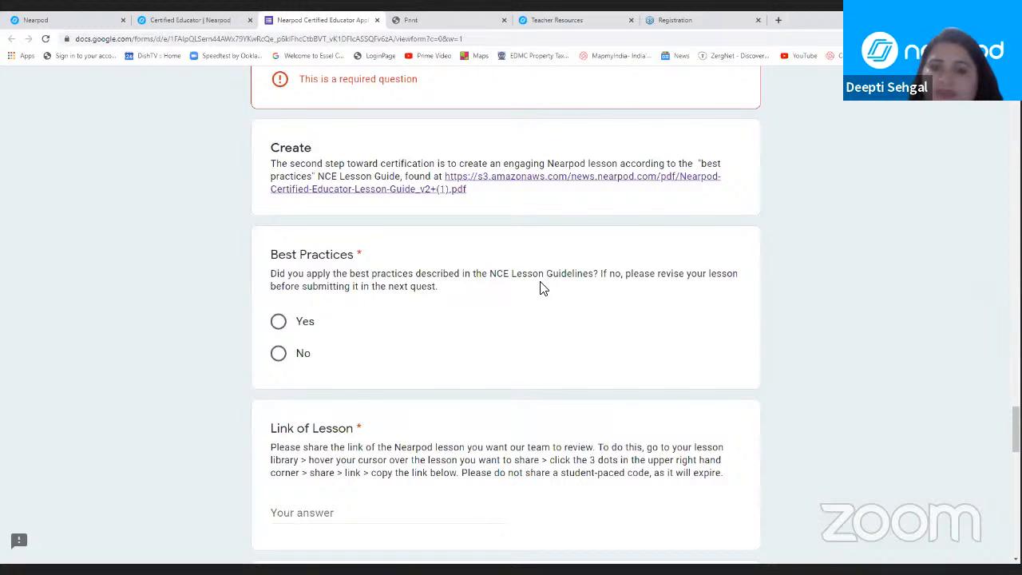
left_click(279, 322)
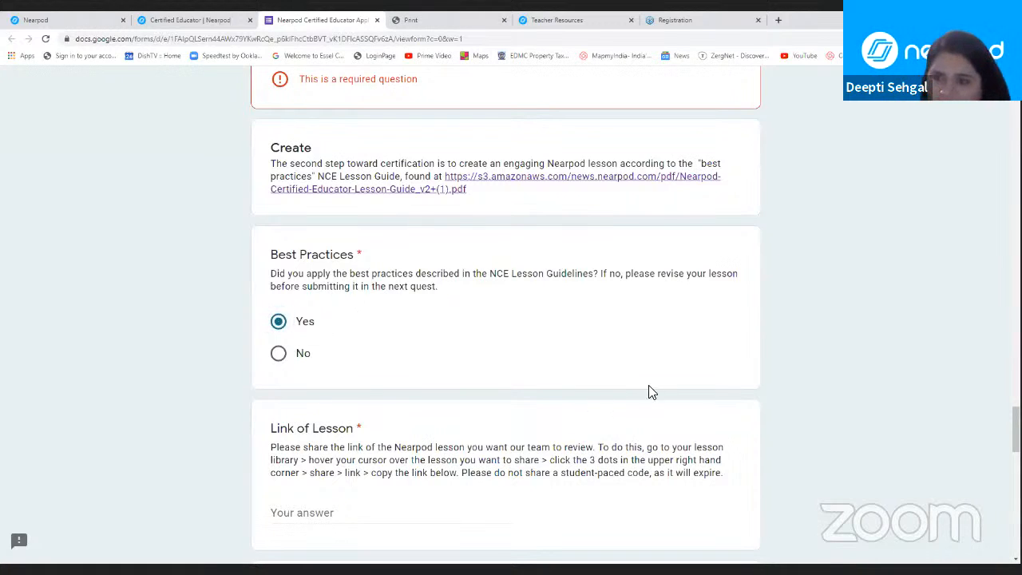
Step: Highlight "at least 15 students" in the Teach section and answer Yes to whether students have joined the lesson at least 15 times
scroll(506, 319, "down", 3)
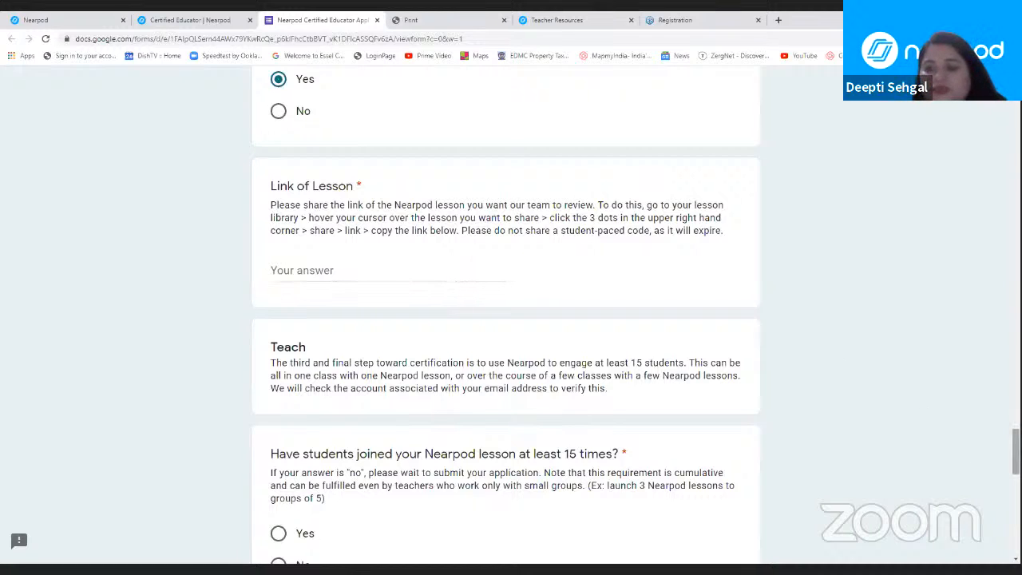
scroll(506, 315, "down", 3)
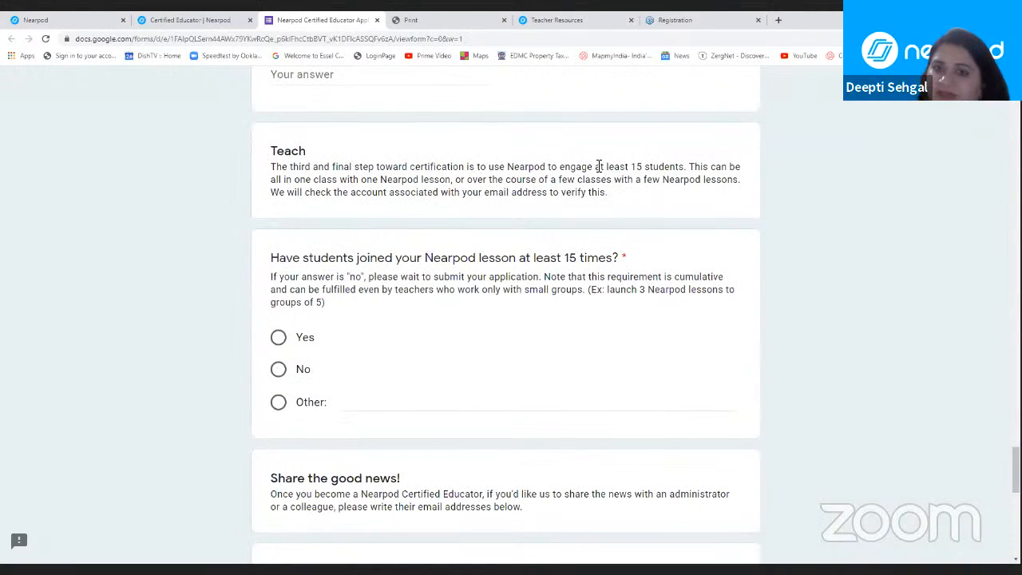
left_click_drag(598, 166, 683, 166)
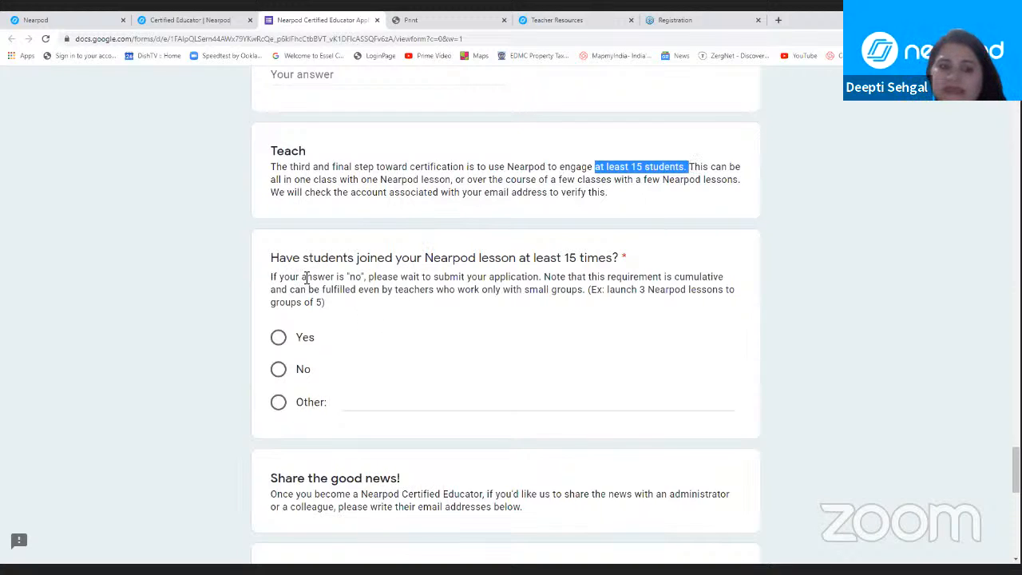
left_click(279, 339)
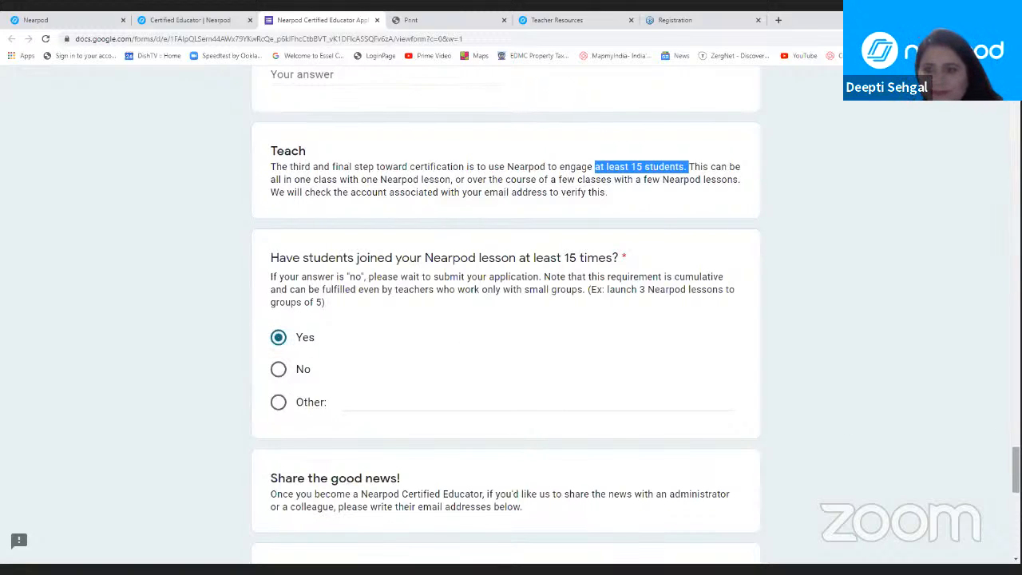
Step: Examine the form's colleague email, Testimonials and Stories, and story-sharing permission questions, and go back up to the Grades question
left_click_drag(1015, 471, 1016, 491)
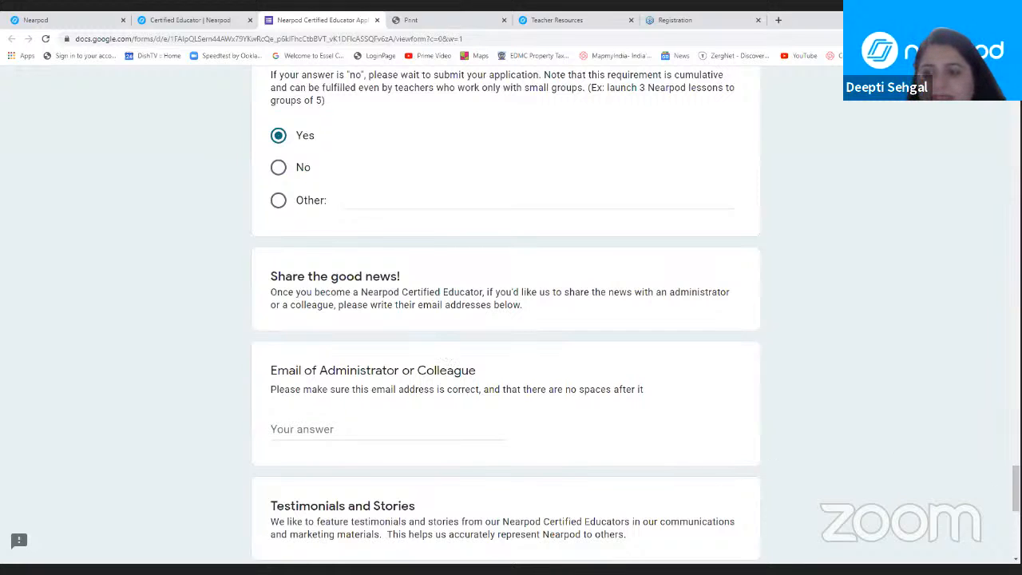
left_click_drag(1015, 483, 1016, 489)
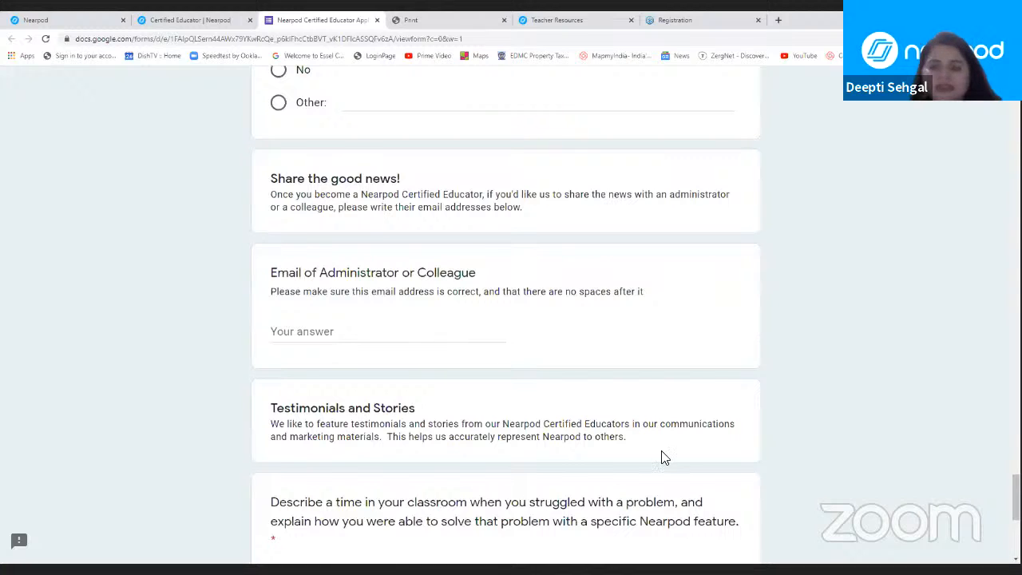
scroll(506, 315, "down", 3)
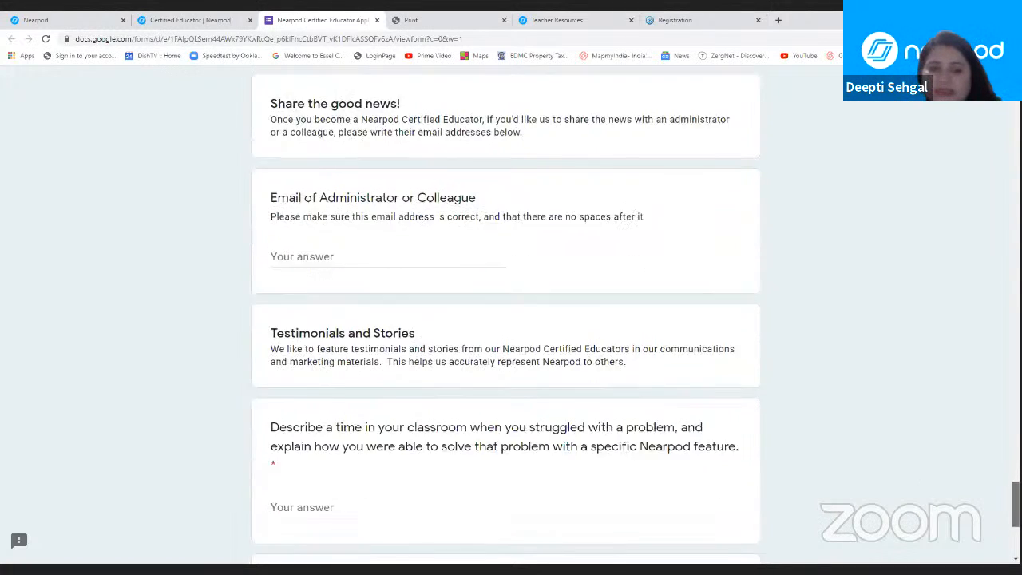
left_click_drag(1015, 521, 1016, 519)
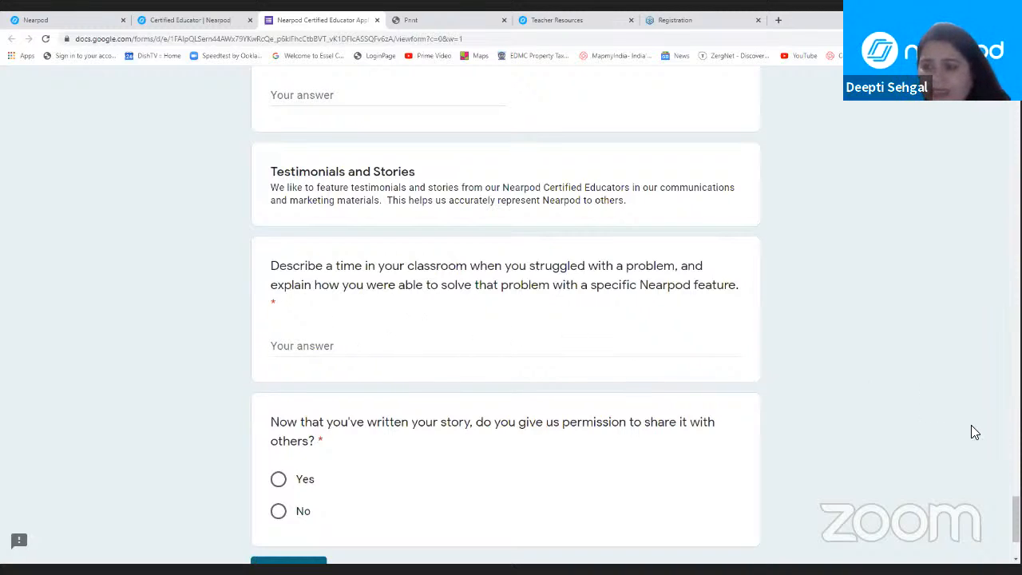
scroll(634, 435, "down", 3)
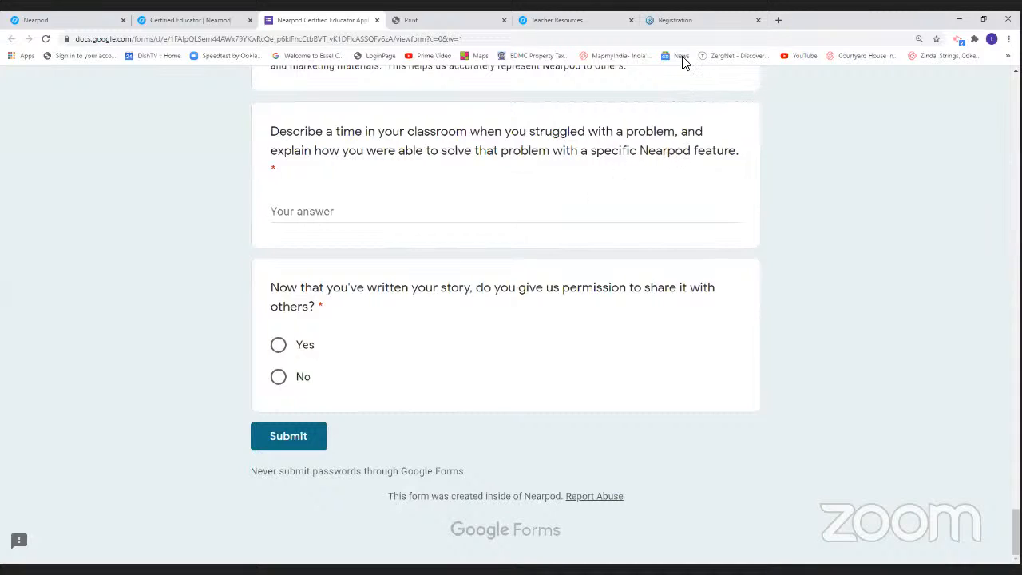
scroll(506, 320, "up", 10)
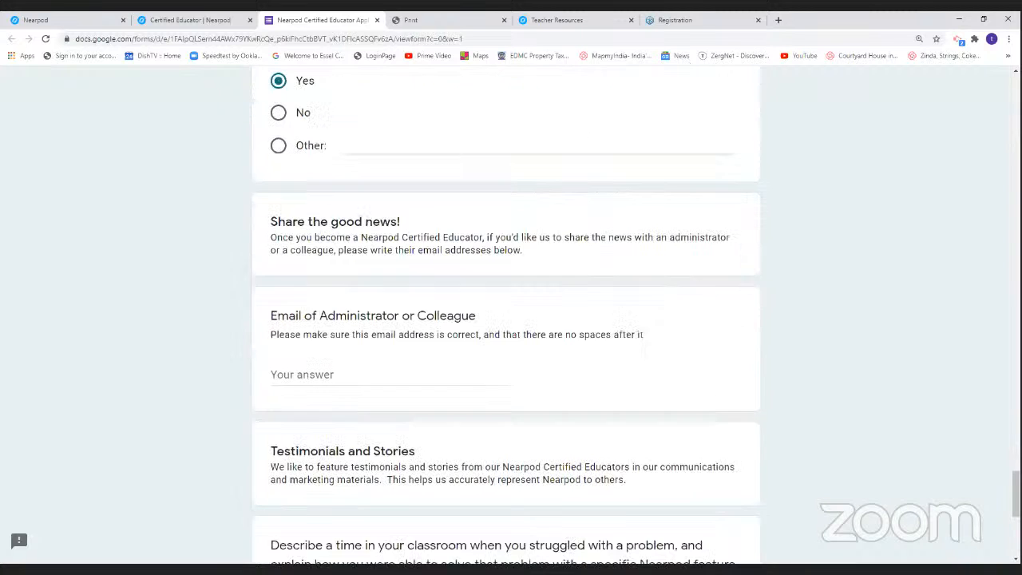
scroll(505, 319, "up", 20)
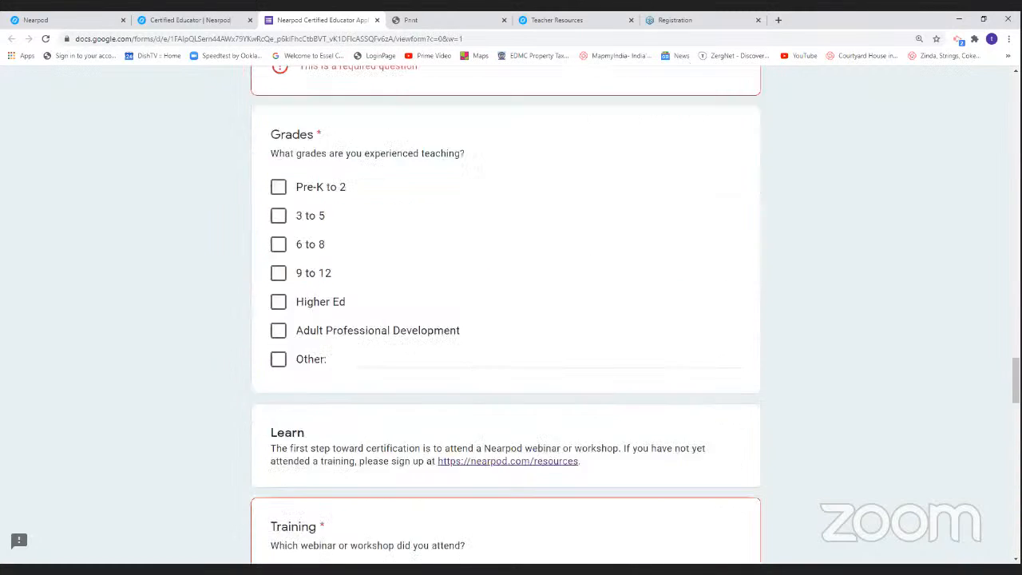